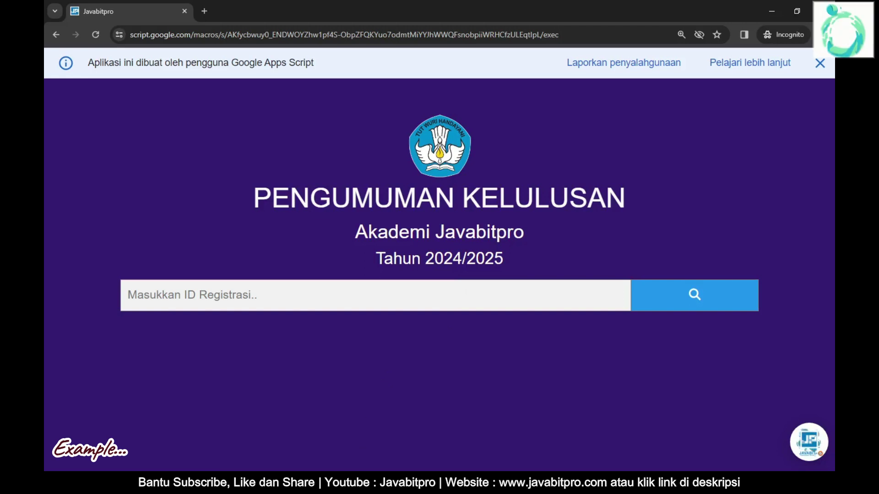
# Bring up the graduation Data sheet and select the registration IDs in B2:B5
pyautogui.click(276, 402)
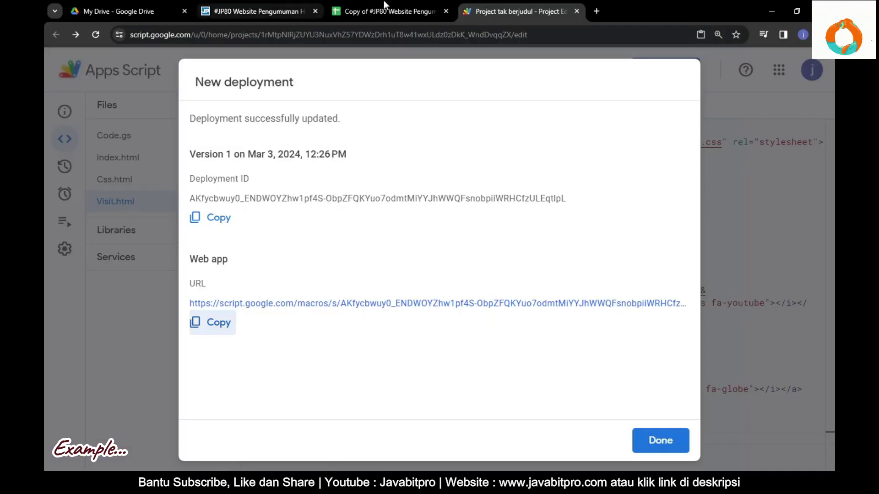
pyautogui.click(407, 5)
pyautogui.click(236, 236)
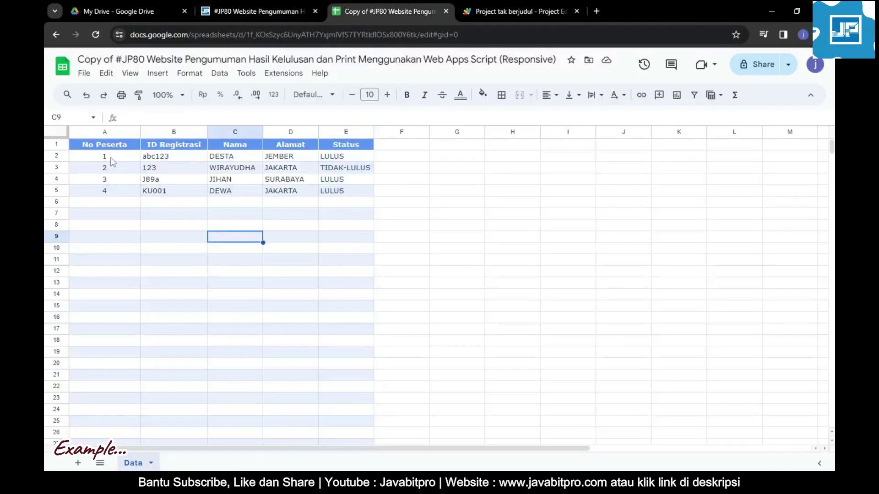
pyautogui.moveTo(107, 158); pyautogui.dragTo(348, 211)
pyautogui.click(391, 217)
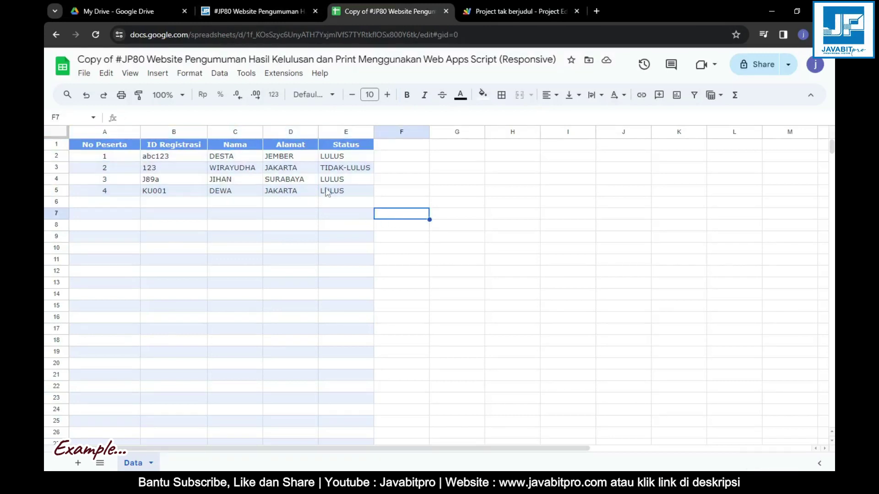
pyautogui.moveTo(170, 161); pyautogui.dragTo(184, 196)
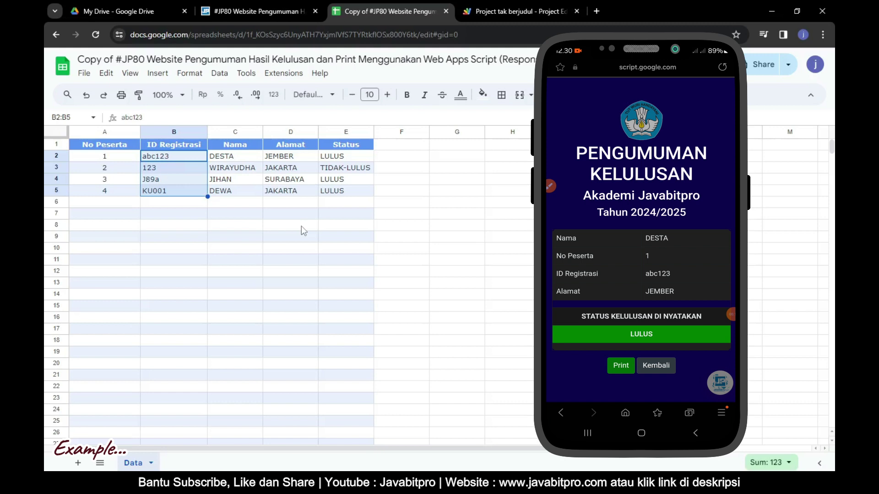
pyautogui.click(112, 158)
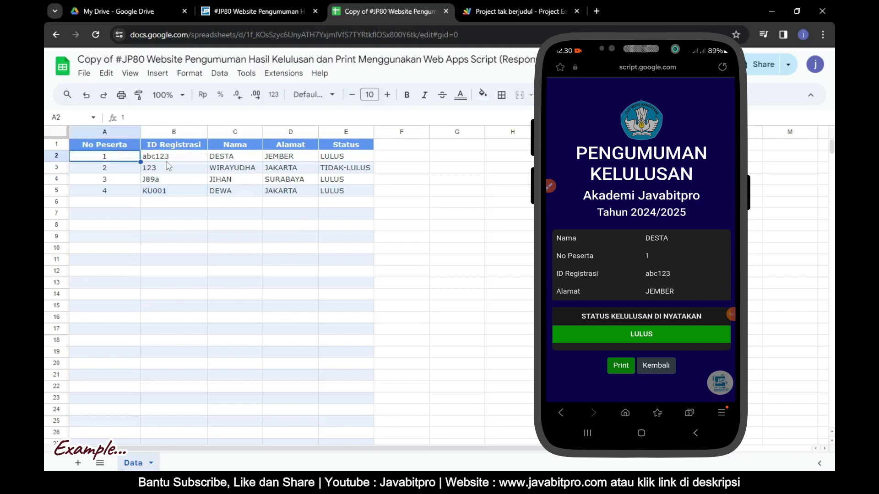
pyautogui.click(169, 159)
pyautogui.click(226, 158)
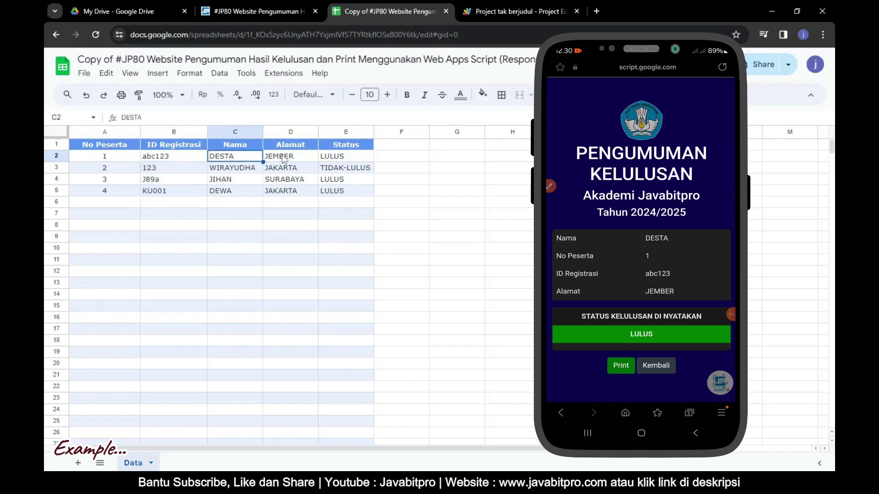
pyautogui.click(308, 157)
pyautogui.click(342, 159)
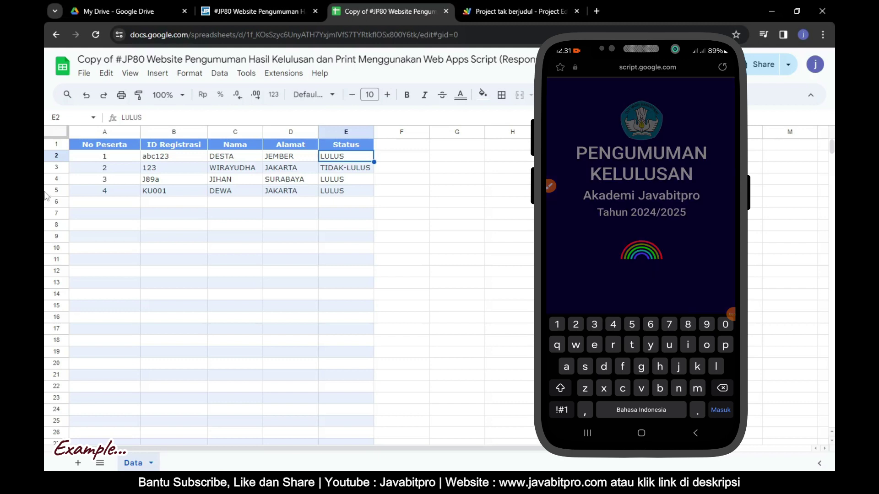
pyautogui.click(133, 174)
pyautogui.click(186, 174)
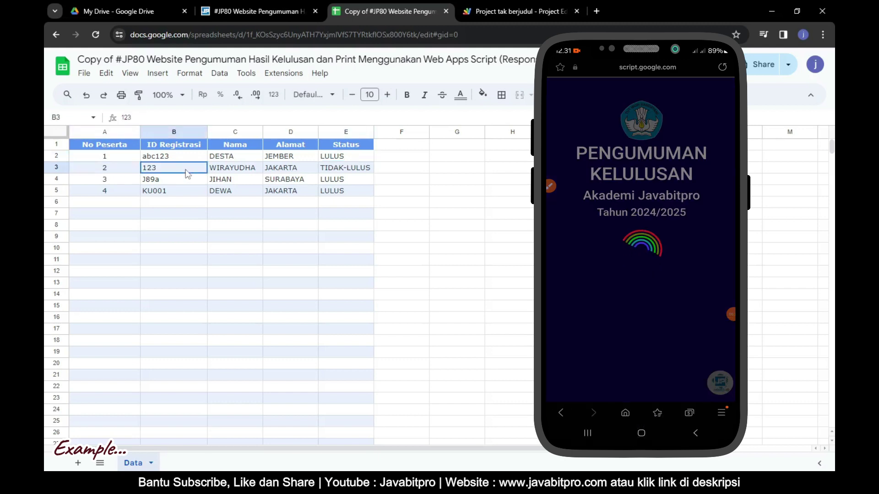
pyautogui.click(236, 170)
pyautogui.click(292, 170)
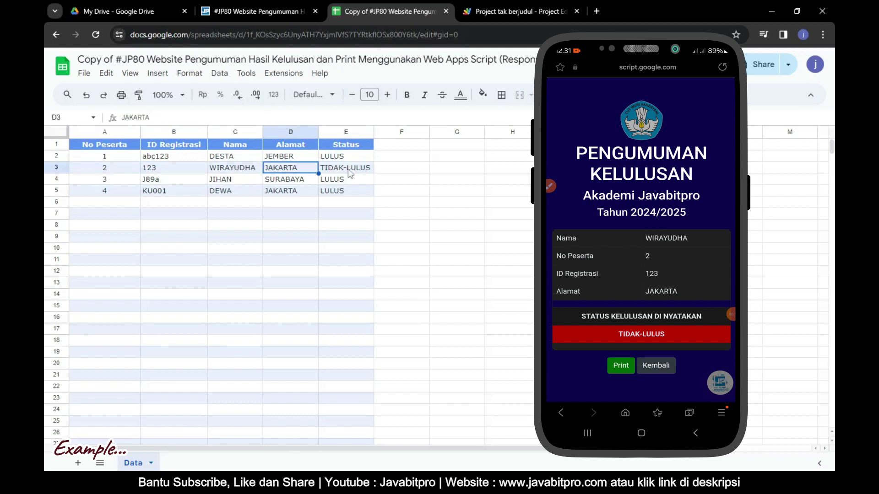
pyautogui.click(349, 173)
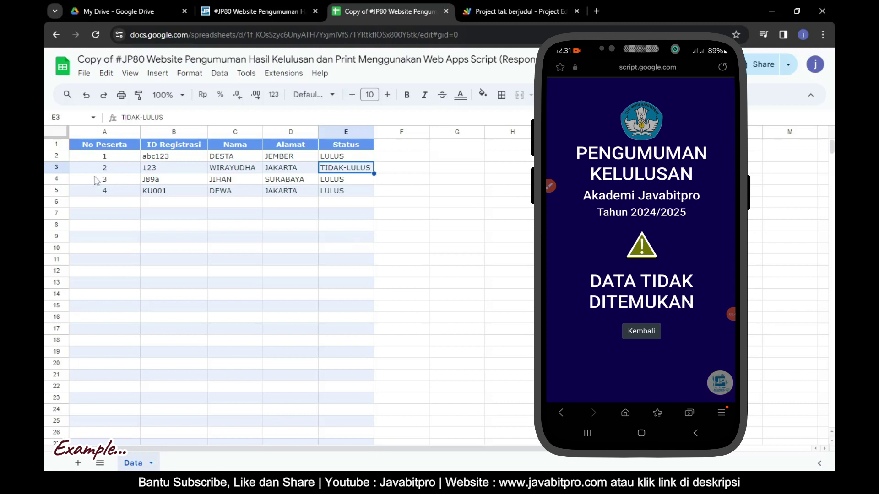
pyautogui.click(121, 205)
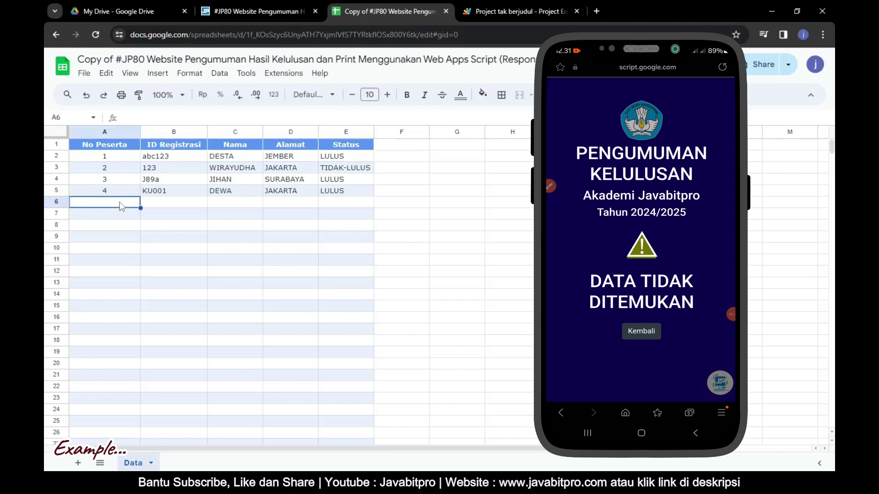
pyautogui.write('5')
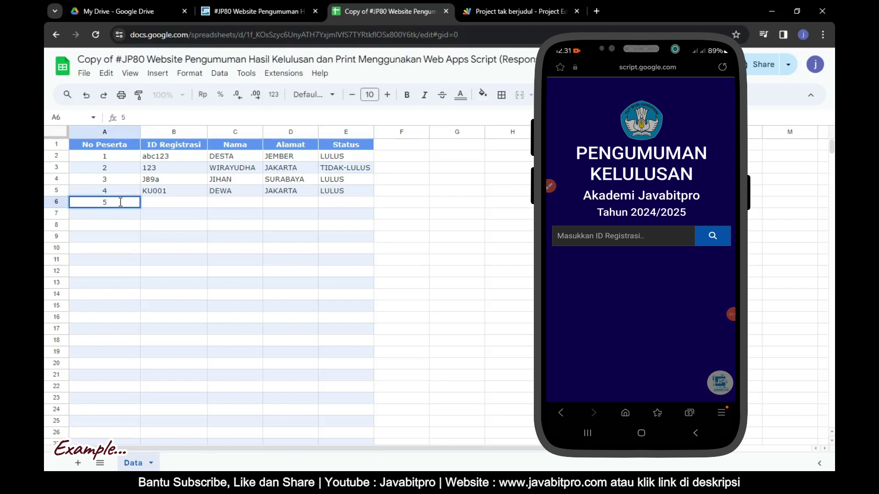
pyautogui.click(172, 200)
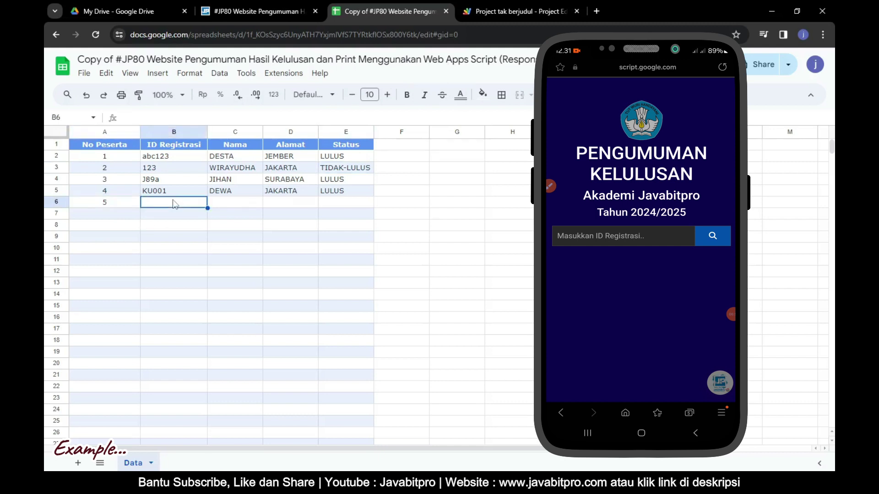
pyautogui.write('COBA123a')
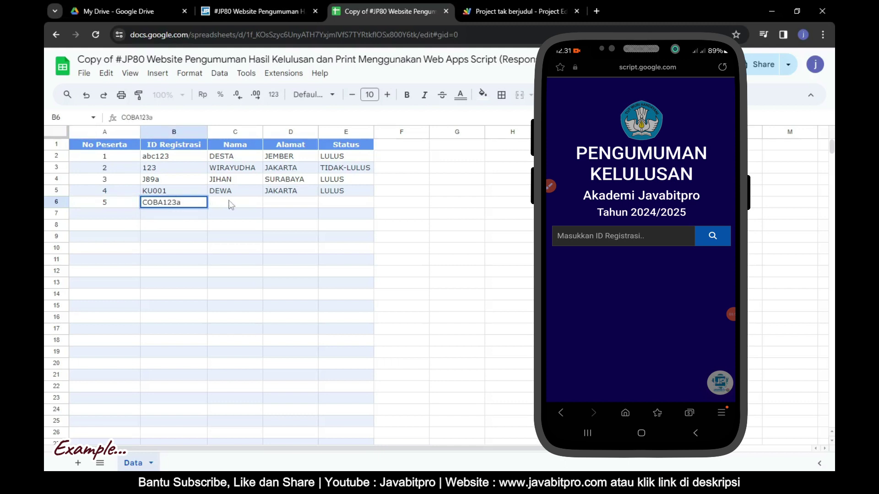
pyautogui.click(231, 205)
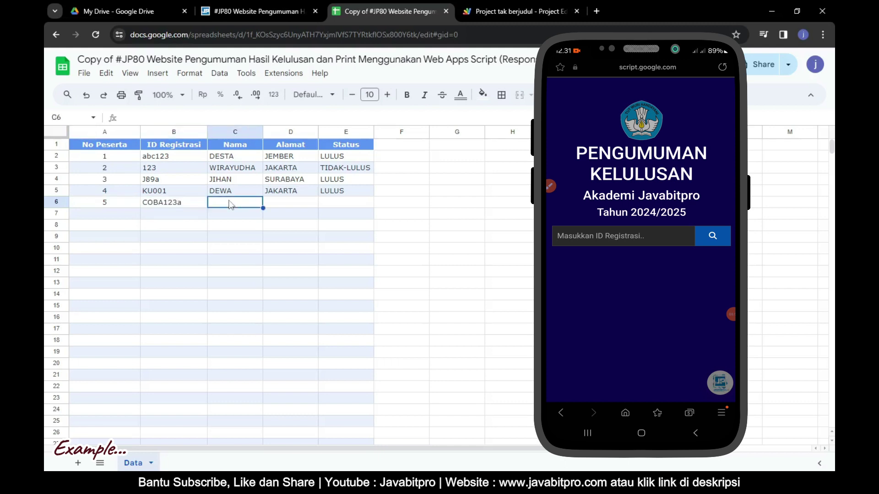
pyautogui.write('ANGGA')
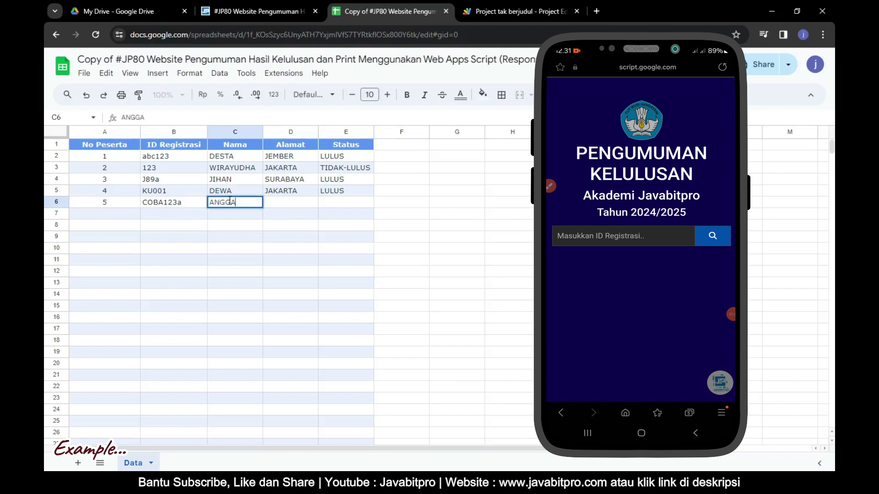
pyautogui.press('Tab')
pyautogui.write('JEMBER')
pyautogui.press('Tab')
pyautogui.write('LUL')
pyautogui.press('Return')
pyautogui.write('COBA')
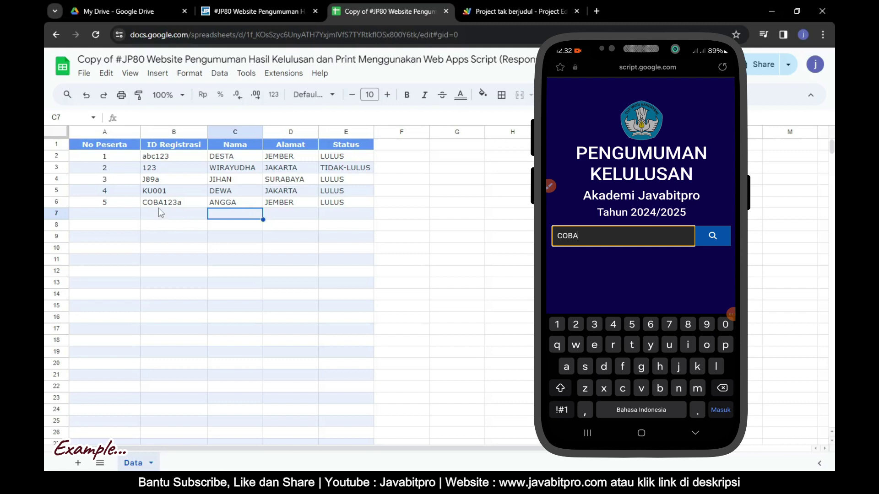
# Point out row 6's values COBA123a, ANGGA, JEMBER and LULUS in the sheet
pyautogui.click(158, 207)
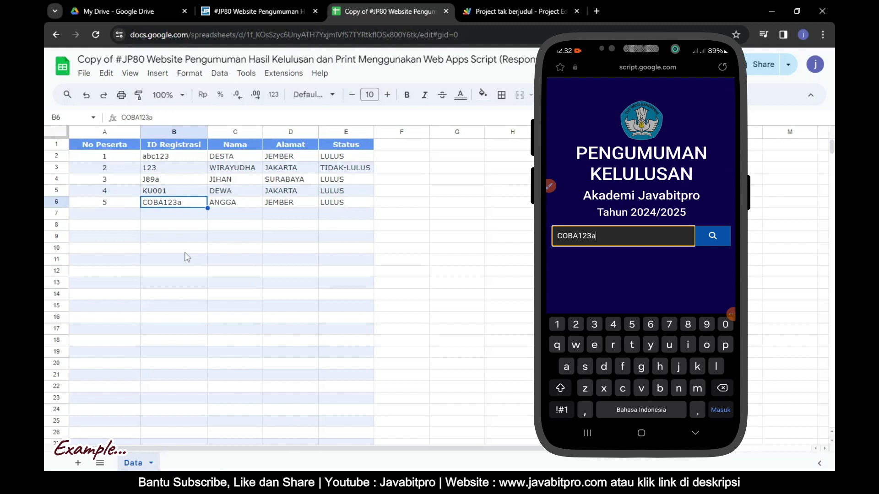
pyautogui.click(251, 203)
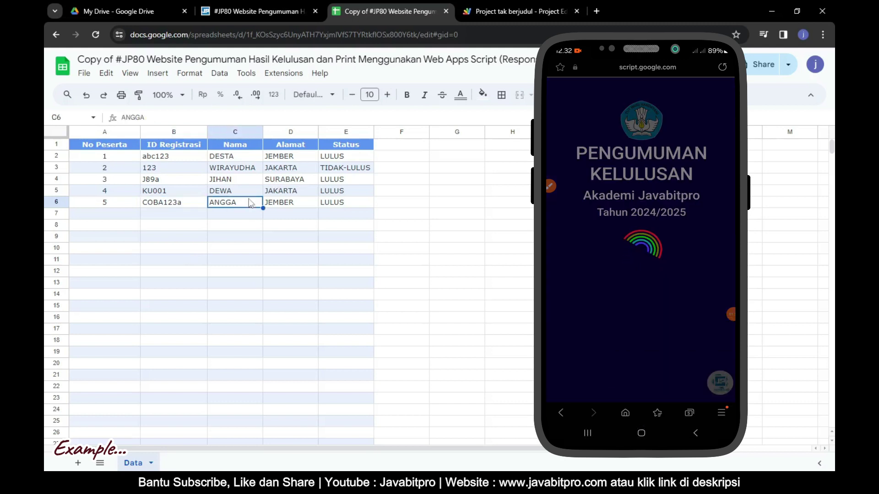
pyautogui.click(284, 206)
pyautogui.click(329, 210)
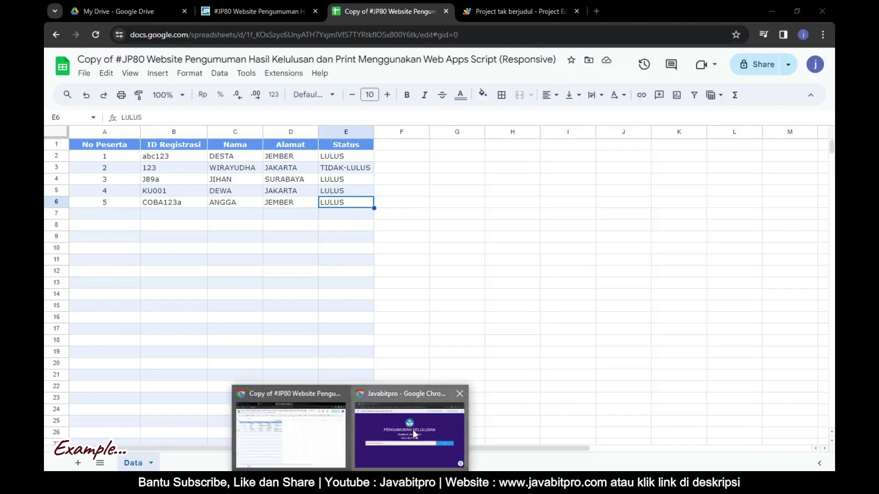
# Copy ID KU001 from the sheet, paste it into the web app and search
pyautogui.click(413, 429)
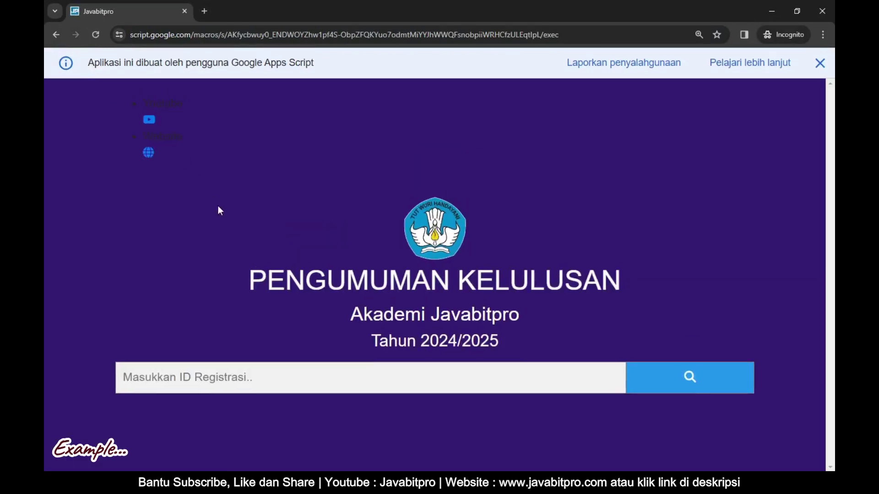
pyautogui.click(323, 301)
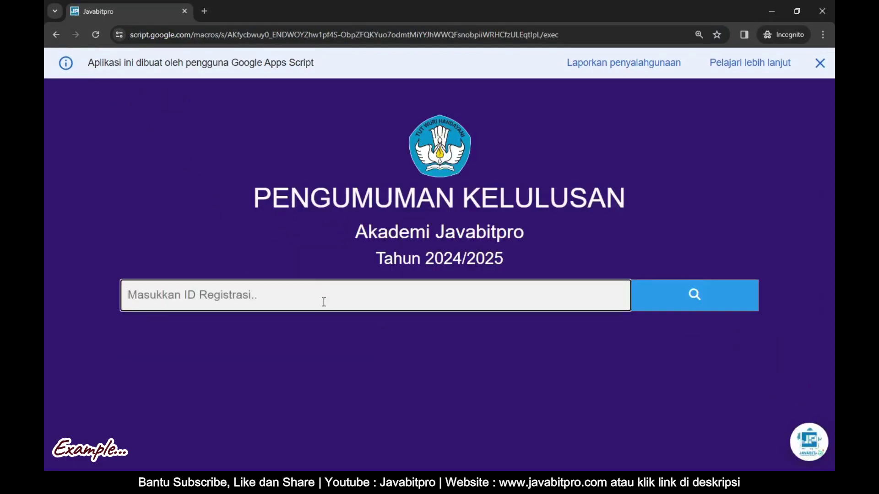
pyautogui.click(288, 421)
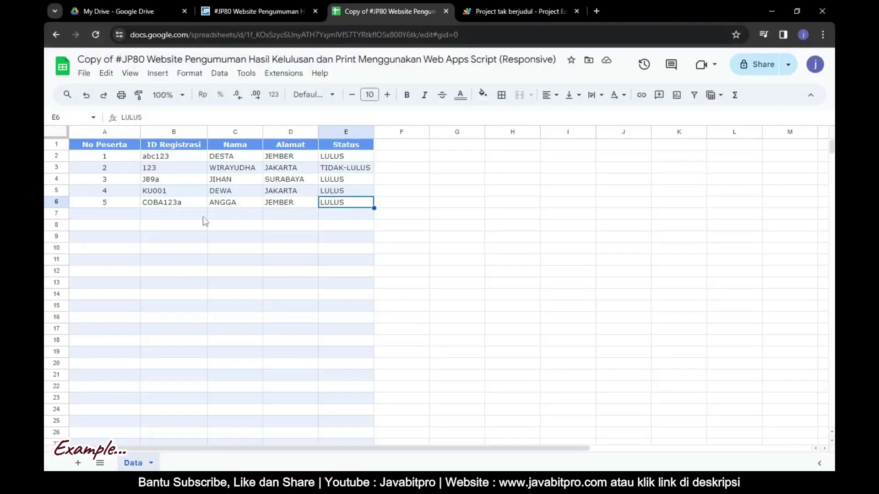
pyautogui.click(165, 191)
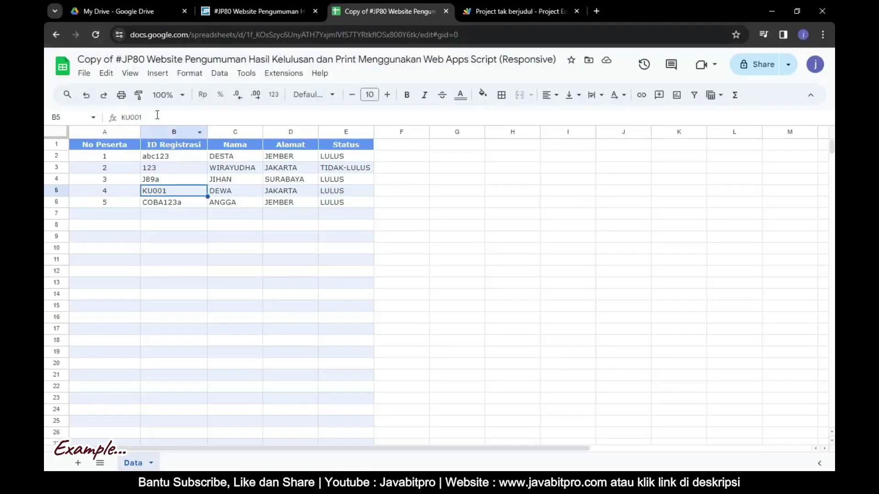
pyautogui.doubleClick(157, 115)
pyautogui.hotkey('ctrl', 'c')
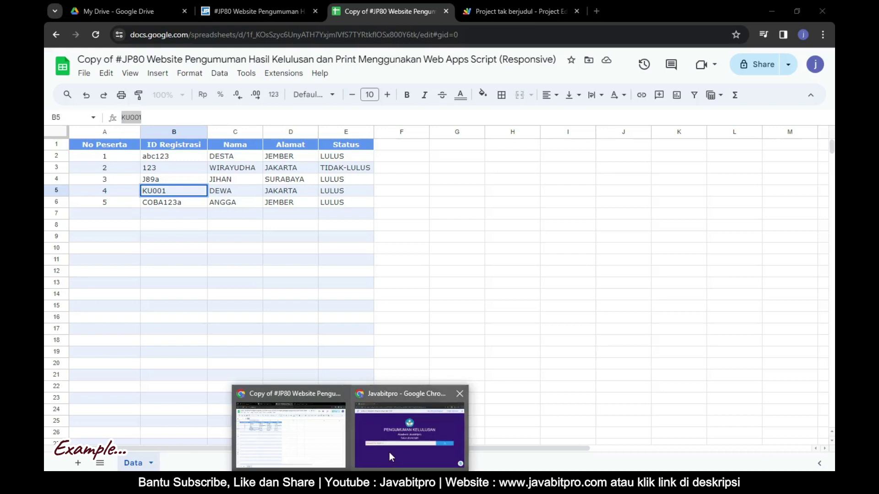
pyautogui.click(389, 452)
pyautogui.rightClick(246, 299)
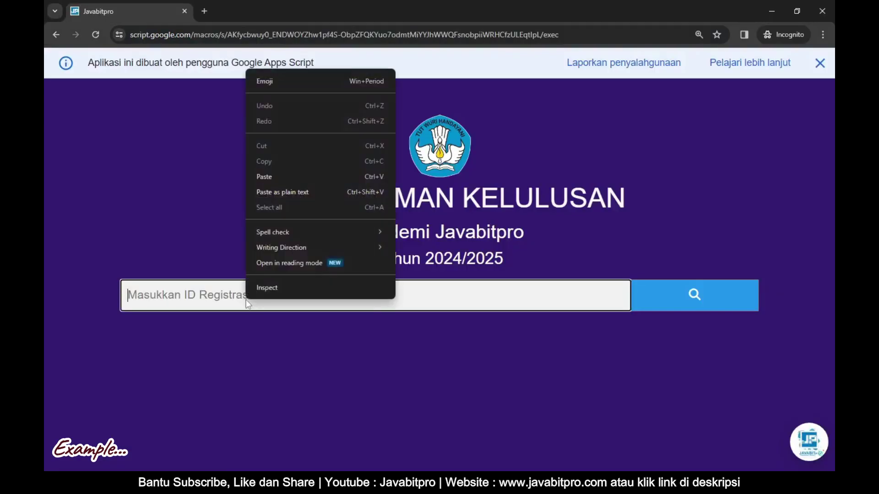
pyautogui.click(268, 185)
pyautogui.click(691, 295)
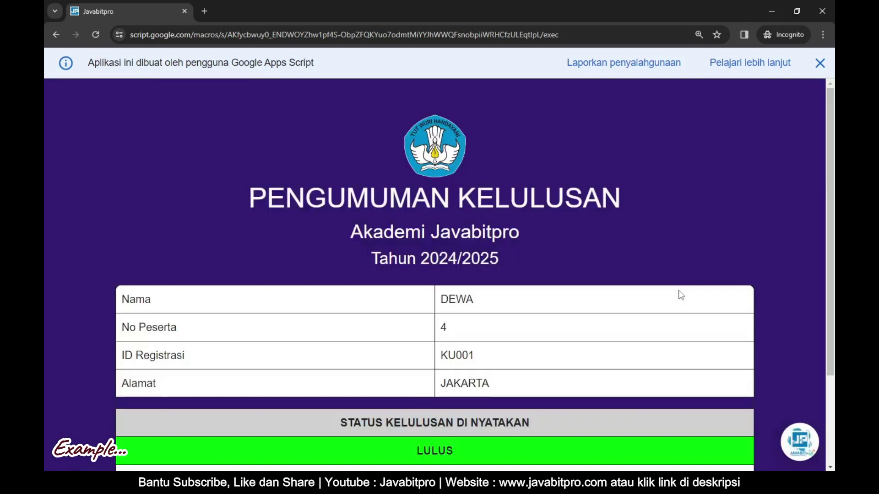
# Review the KU001 result: DEWA, number 4, JAKARTA, and the status heading
pyautogui.scroll(-2, 610, 294)
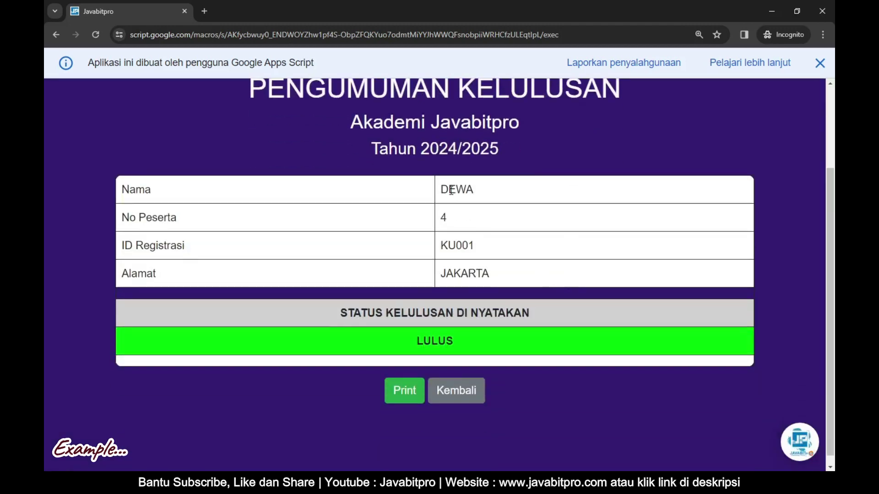
pyautogui.doubleClick(451, 190)
pyautogui.doubleClick(443, 218)
pyautogui.doubleClick(450, 245)
pyautogui.doubleClick(452, 273)
pyautogui.click(446, 294)
pyautogui.moveTo(346, 313); pyautogui.dragTo(555, 320)
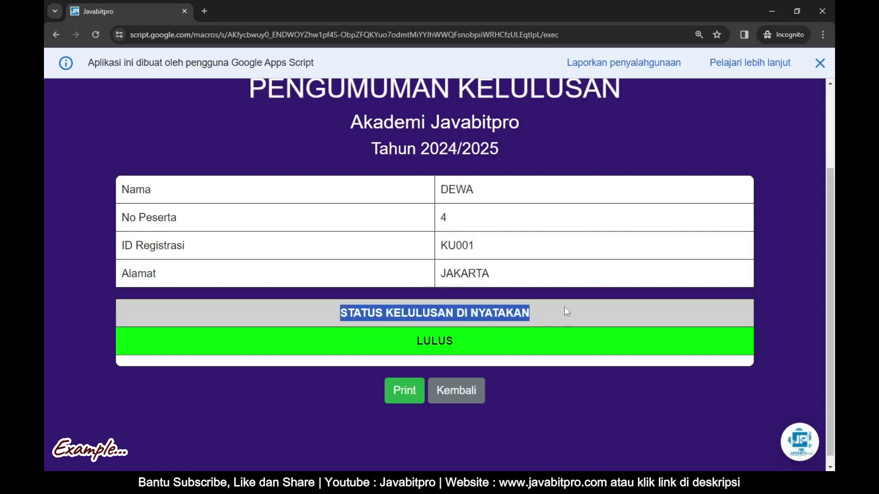
pyautogui.click(565, 308)
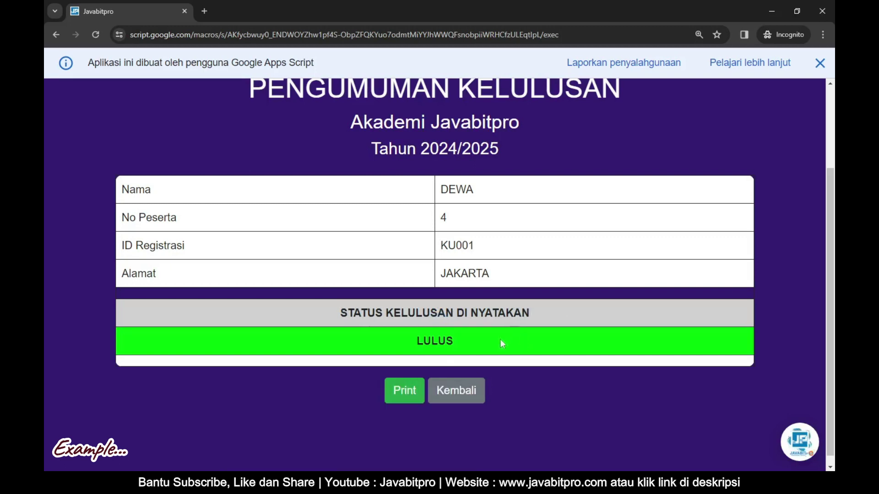
# Search ID 123 and highlight its TIDAK-LULUS status
pyautogui.click(464, 392)
pyautogui.click(296, 298)
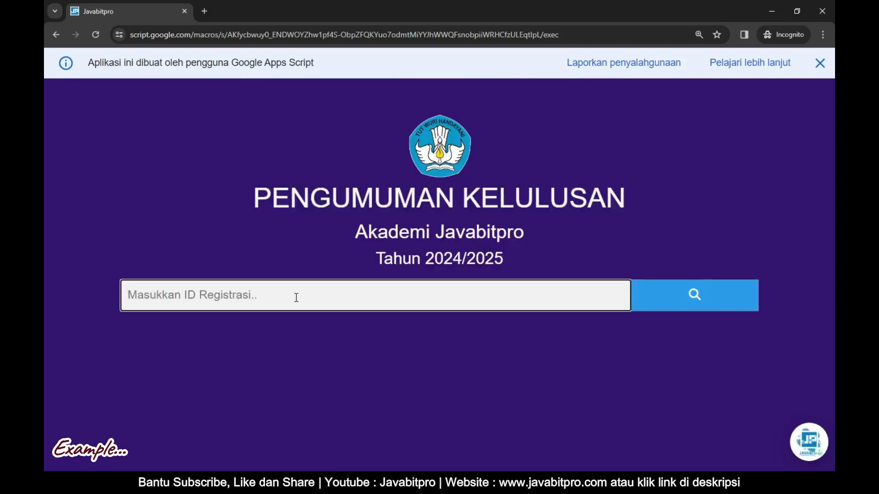
pyautogui.write('123')
pyautogui.click(691, 297)
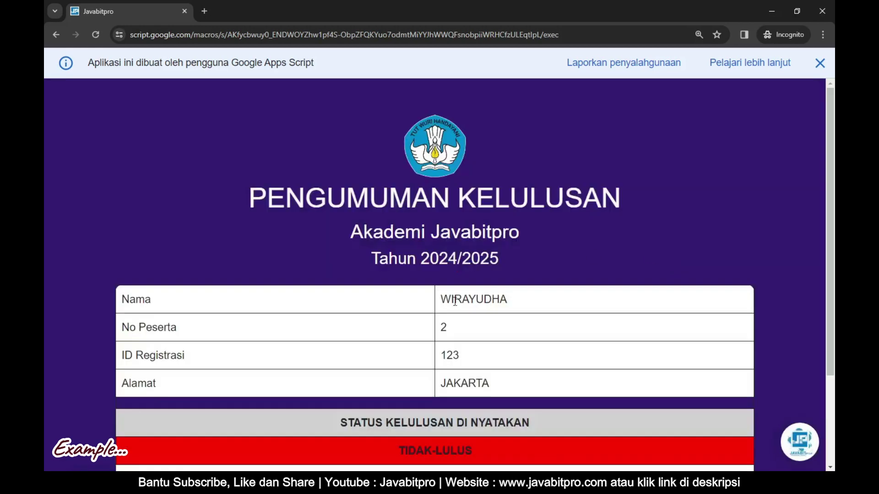
pyautogui.scroll(-2, 455, 301)
pyautogui.moveTo(347, 311); pyautogui.dragTo(549, 309)
pyautogui.click(407, 350)
pyautogui.tripleClick(401, 341)
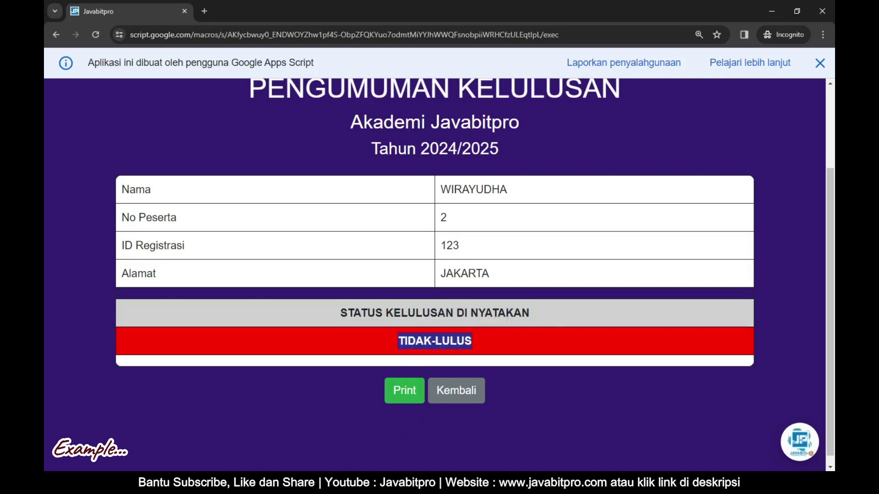
pyautogui.click(290, 430)
# Check row 3's values 123, WIRAYUDHA, JAKARTA and TIDAK-LULUS in the sheet
pyautogui.click(165, 170)
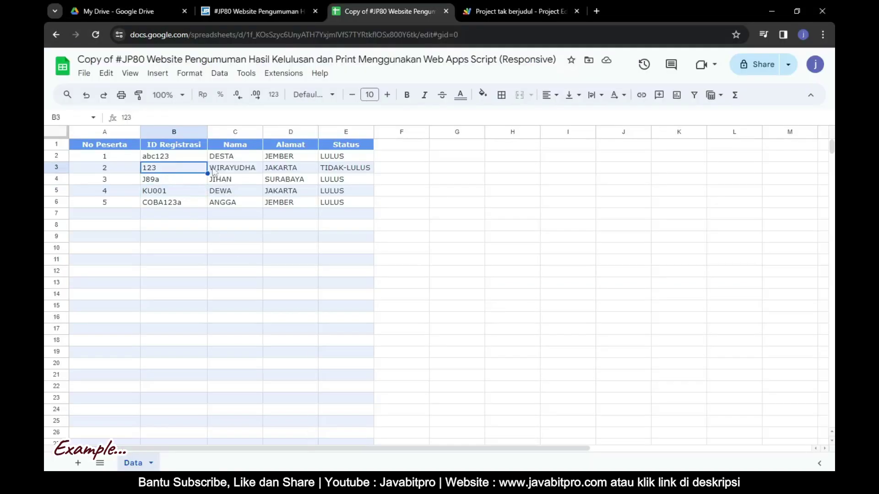
pyautogui.click(242, 170)
pyautogui.click(284, 171)
pyautogui.click(347, 171)
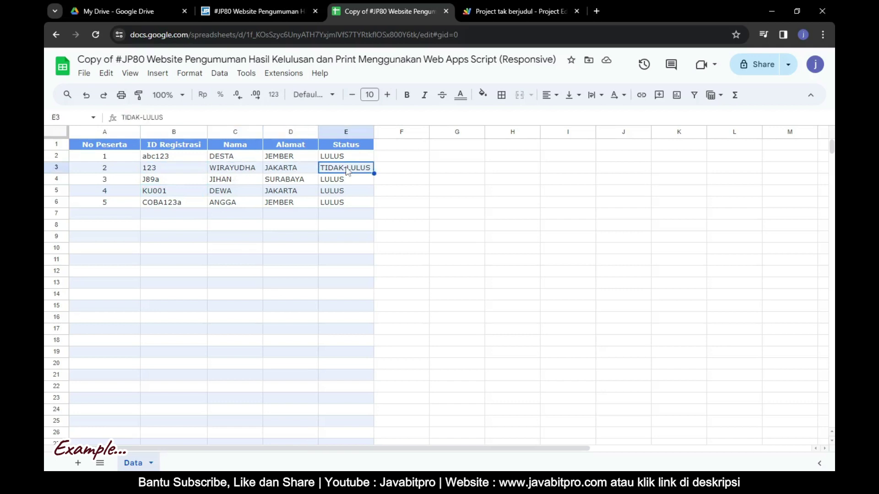
# Fill row 7 with 6, user55, ILVI, SURABAYA and TIDAK-LULUS
pyautogui.click(109, 215)
pyautogui.write('6')
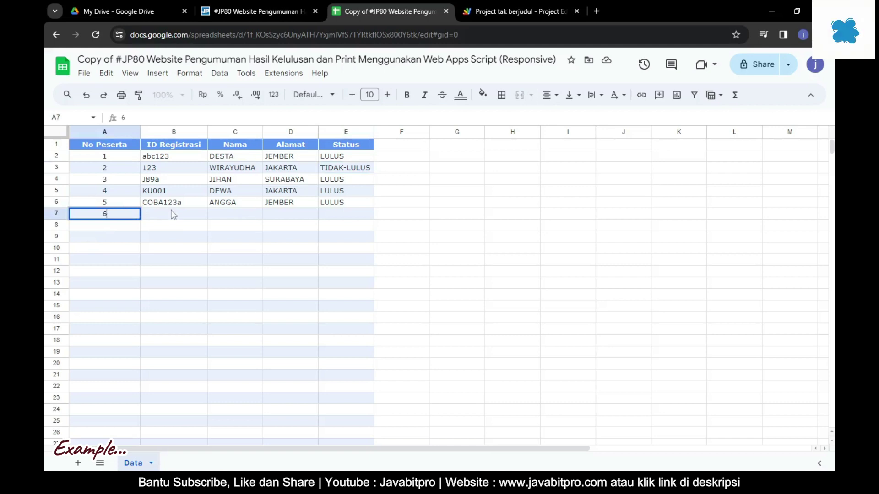
pyautogui.click(173, 215)
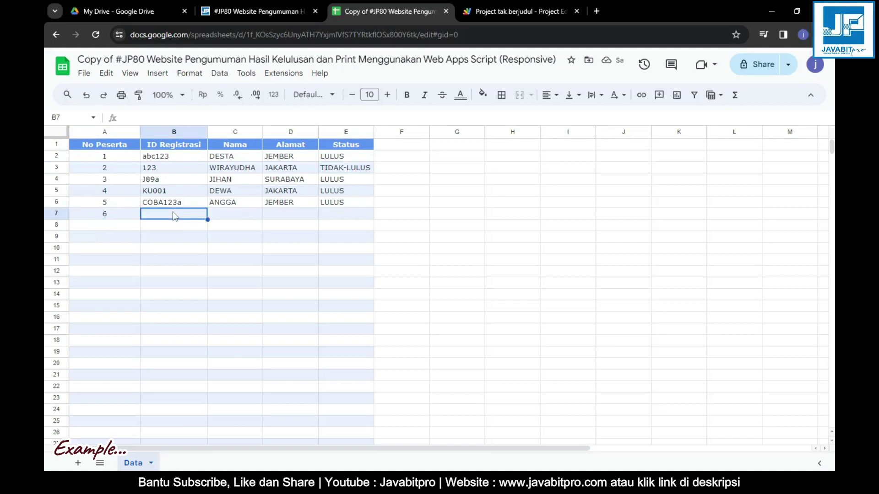
pyautogui.write('user55')
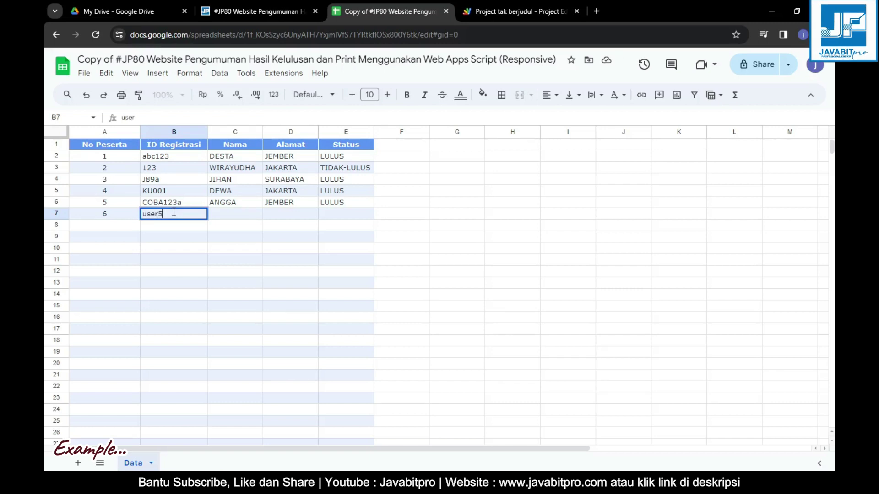
pyautogui.click(233, 215)
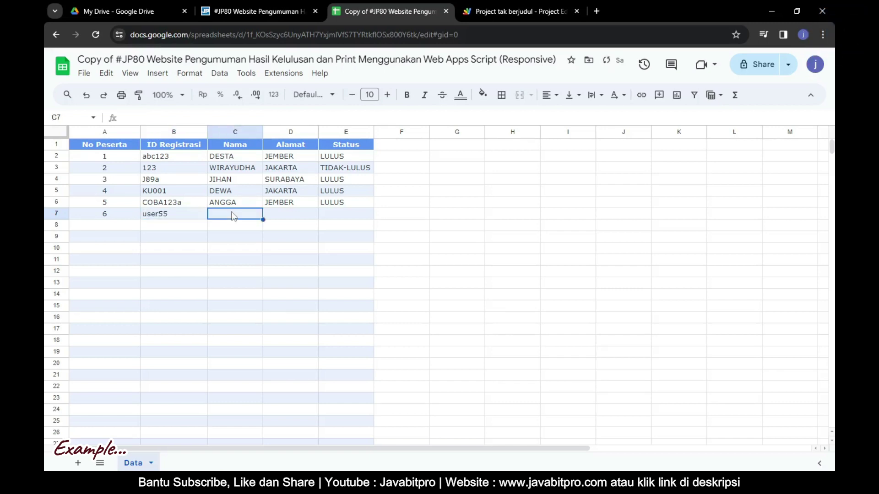
pyautogui.write('ILVI')
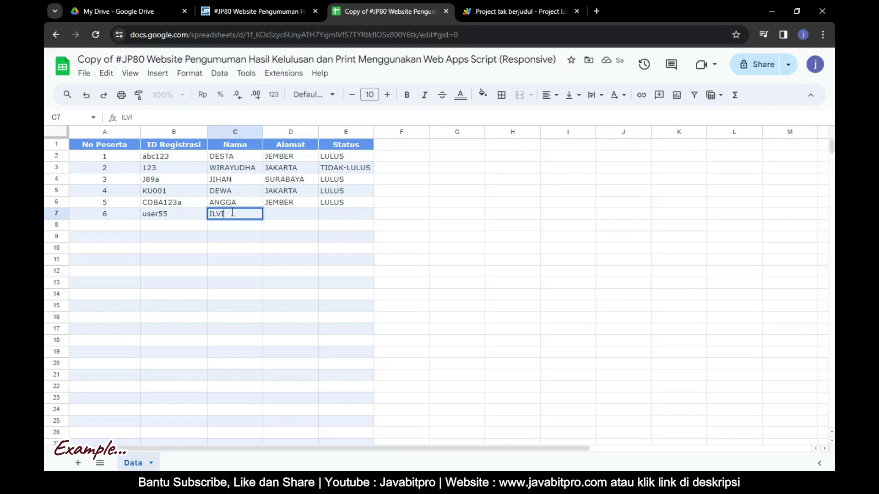
pyautogui.click(310, 216)
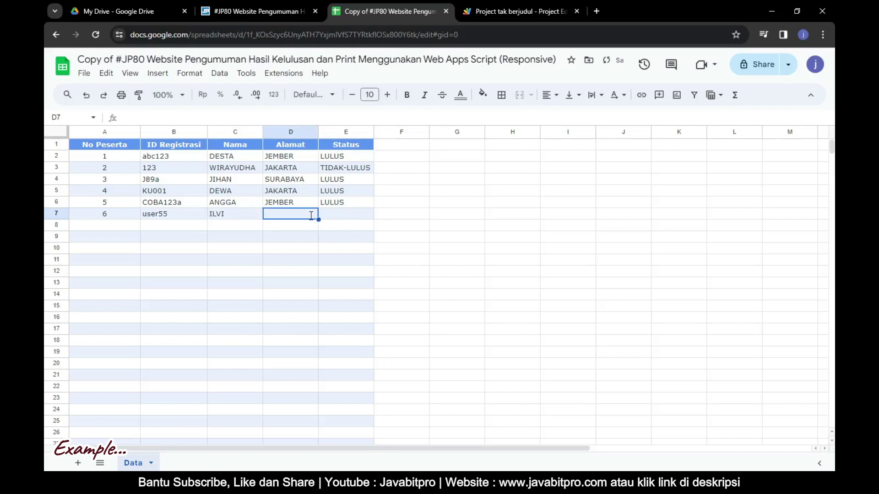
pyautogui.write('SURABAYA')
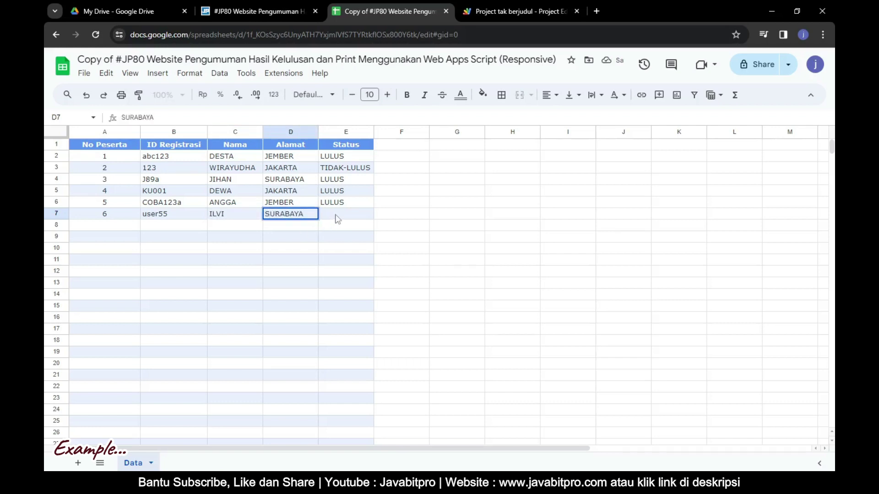
pyautogui.click(335, 216)
pyautogui.write('TIDAK-LULUS')
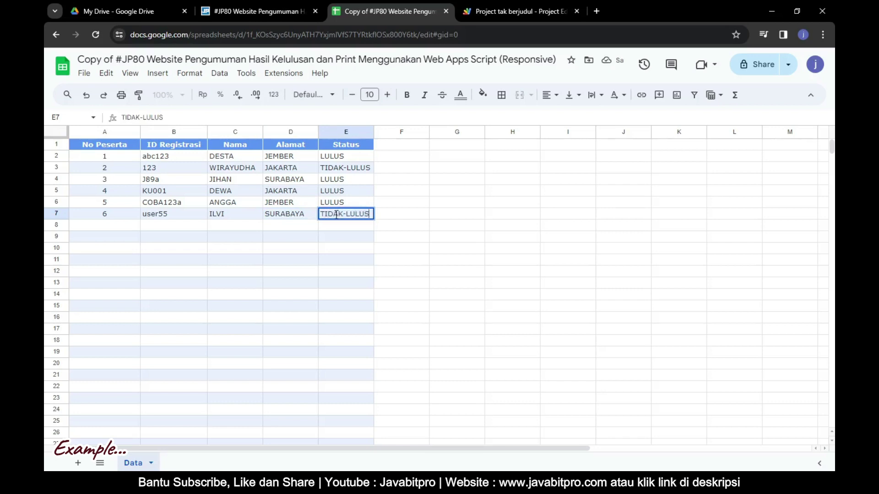
pyautogui.press('Return')
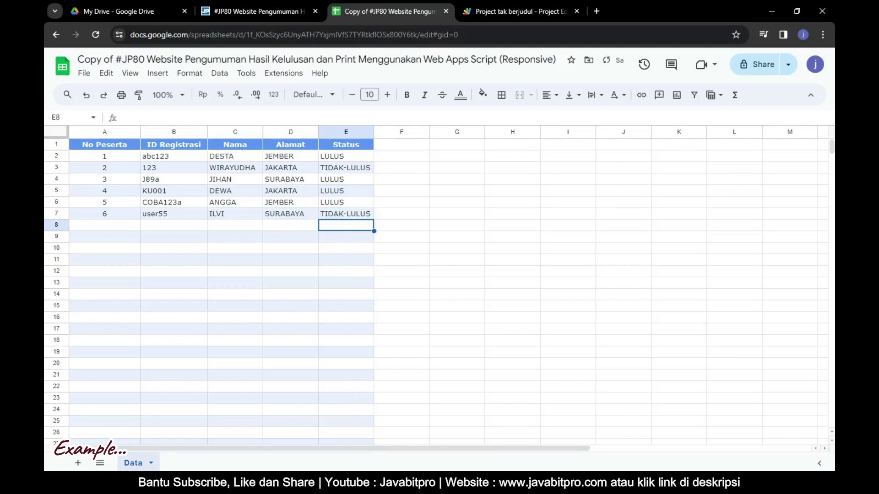
# Reload the web app and check the new ID user55 in cell B7
pyautogui.click(386, 415)
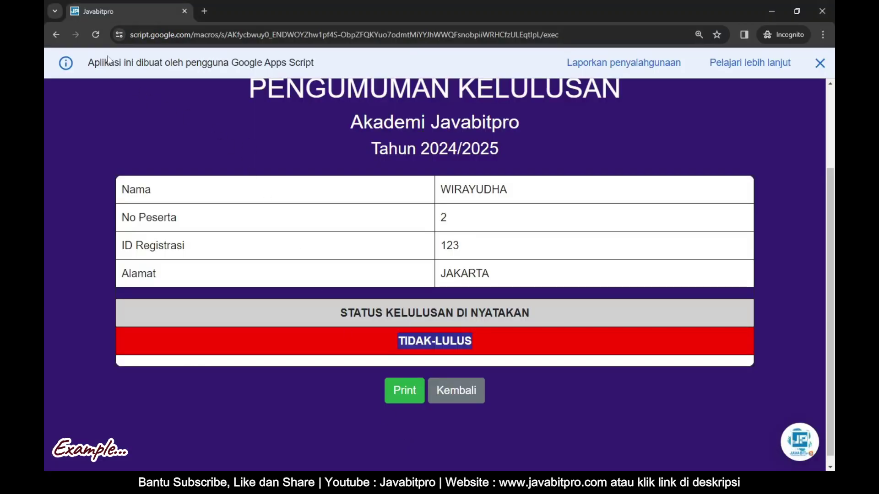
pyautogui.press('F5')
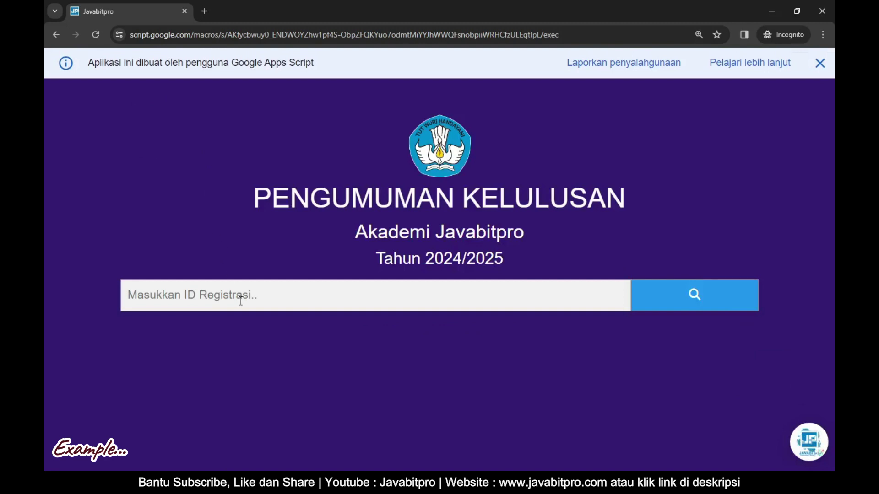
pyautogui.click(239, 301)
pyautogui.click(309, 435)
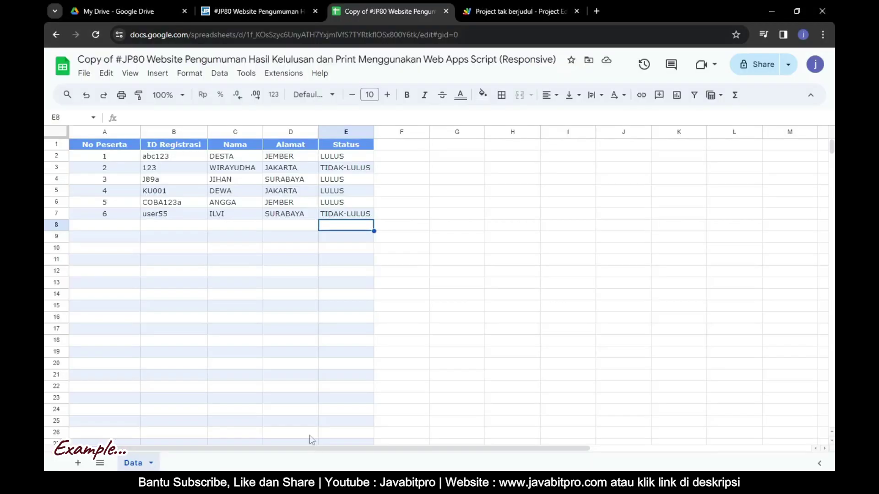
pyautogui.click(164, 215)
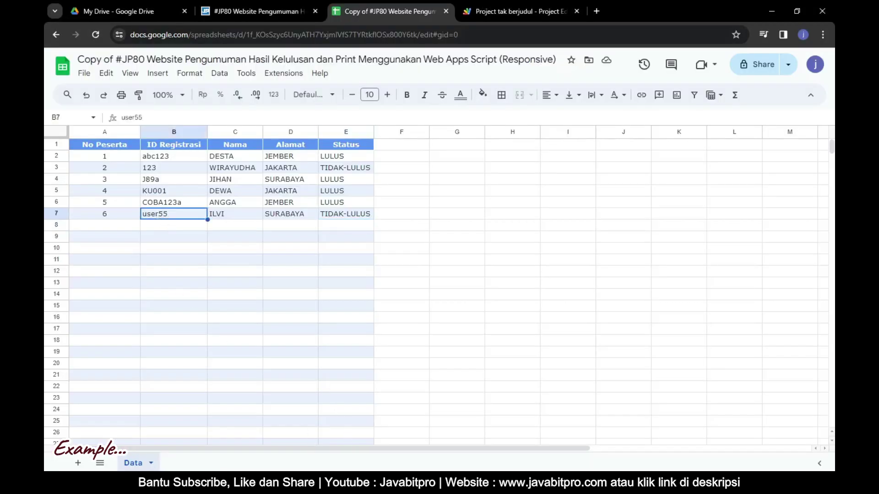
# Search for ID user555, note the not-found message, and go back
pyautogui.click(410, 430)
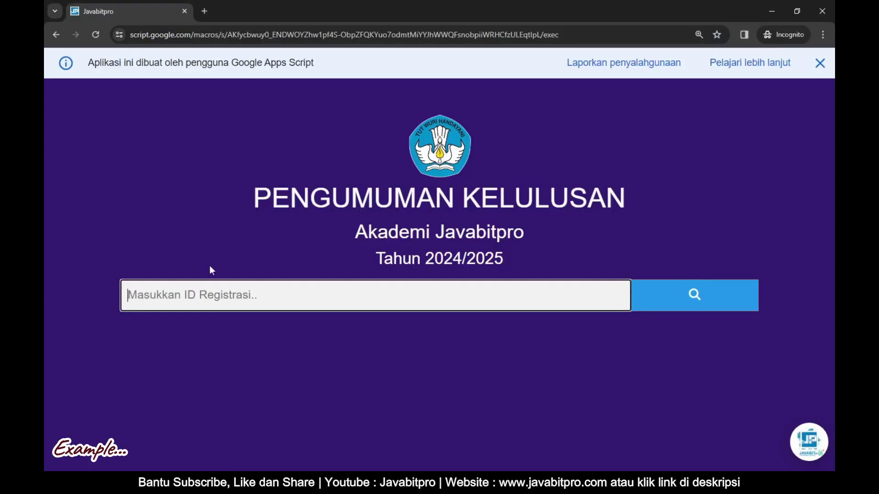
pyautogui.write('user')
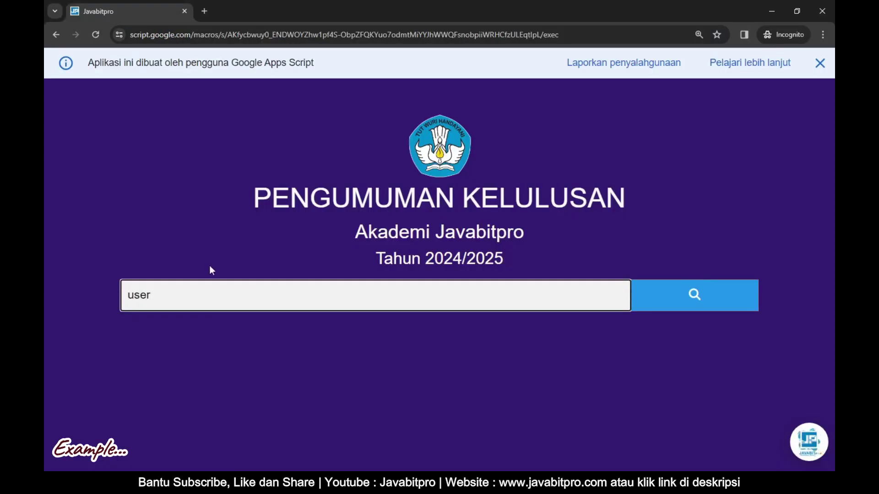
pyautogui.write('555')
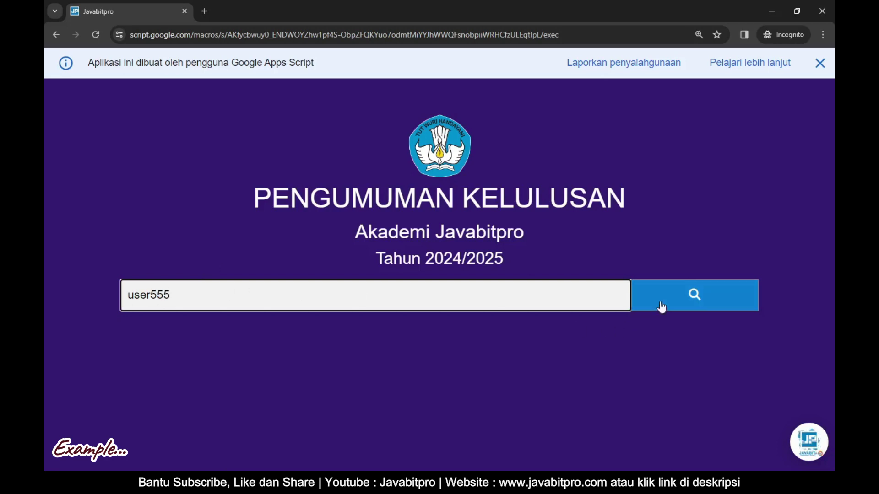
pyautogui.click(689, 300)
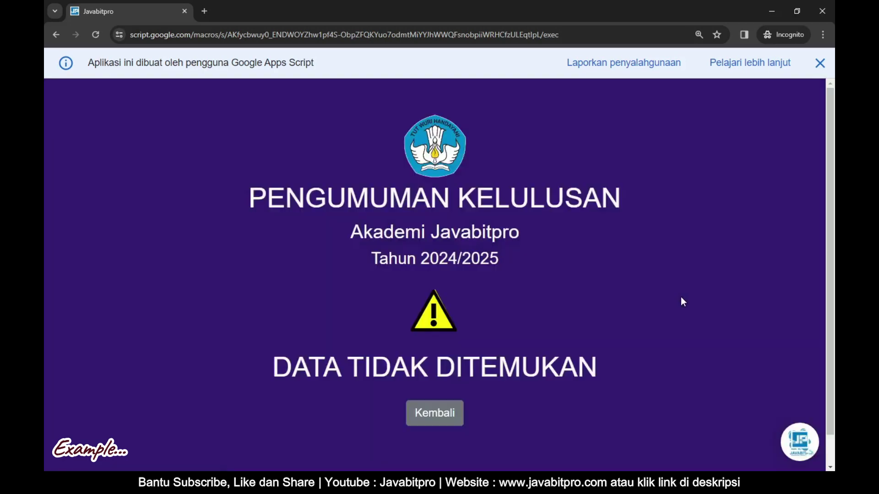
pyautogui.tripleClick(616, 370)
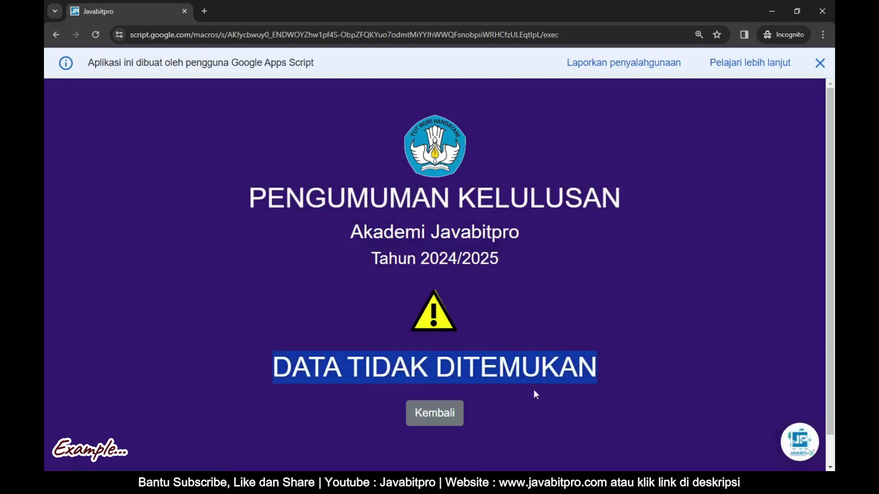
pyautogui.click(441, 416)
# Search ID user55, review ILVI's TIDAK-LULUS result, and print it
pyautogui.click(204, 299)
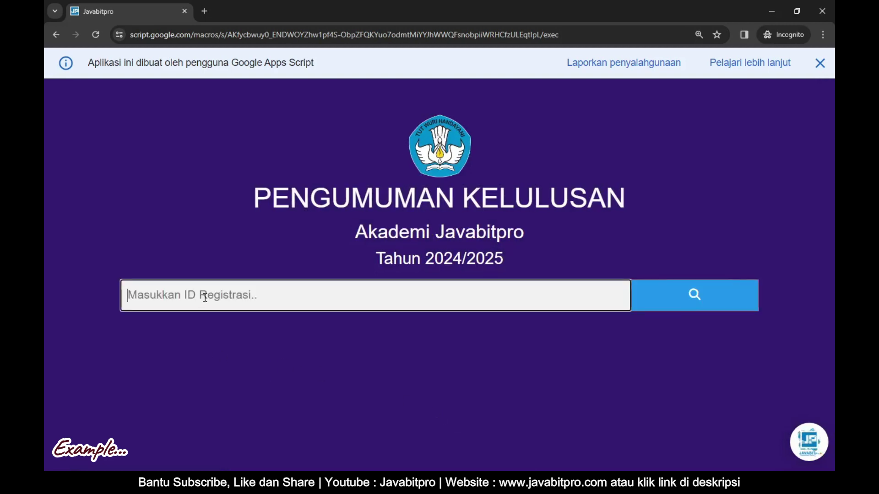
pyautogui.write('user55')
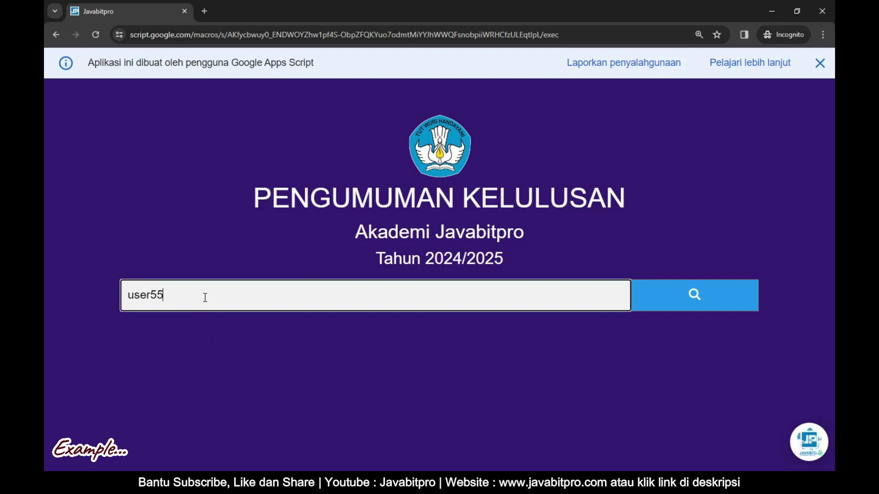
pyautogui.moveTo(205, 299); pyautogui.dragTo(79, 293)
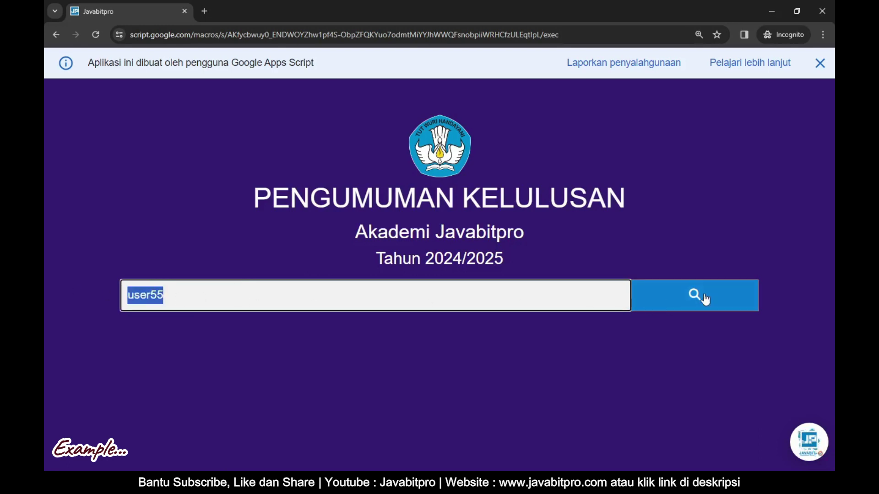
pyautogui.click(700, 298)
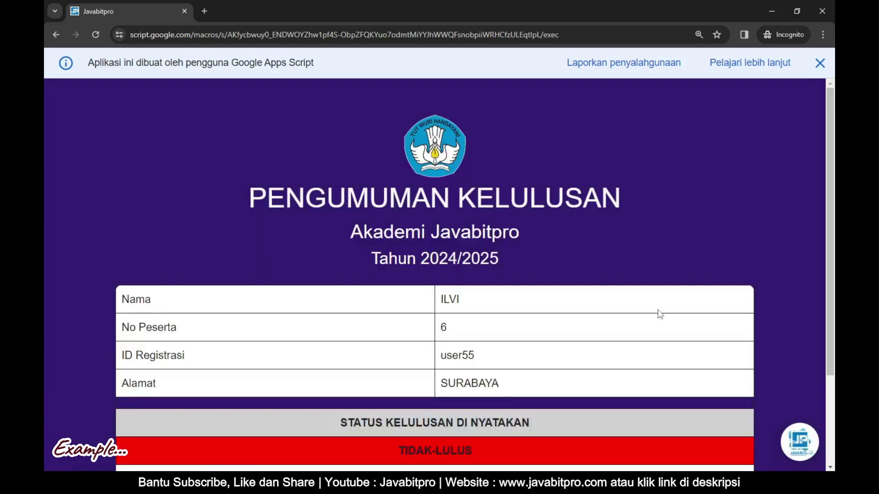
pyautogui.scroll(-1, 450, 278)
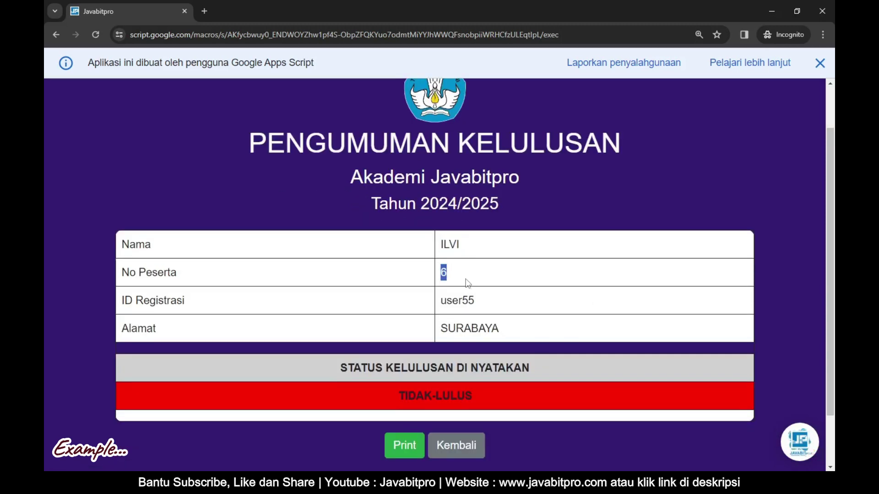
pyautogui.scroll(-1, 468, 283)
pyautogui.moveTo(441, 236); pyautogui.dragTo(489, 245)
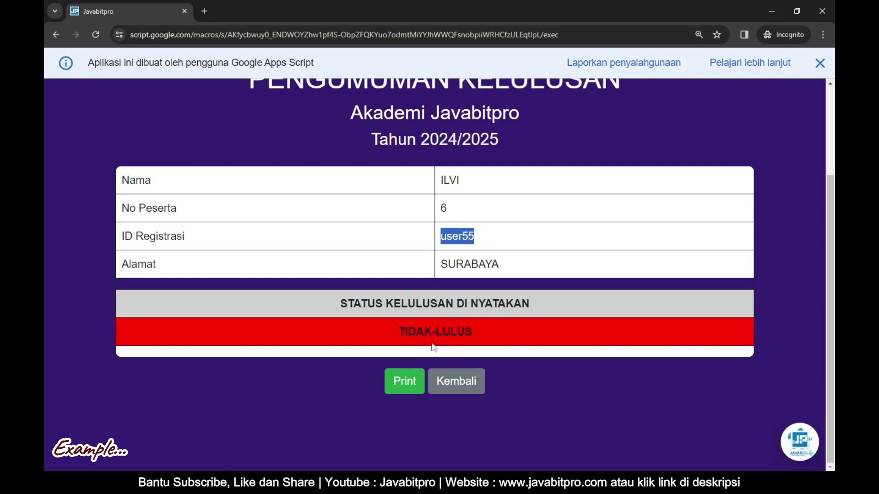
pyautogui.click(403, 380)
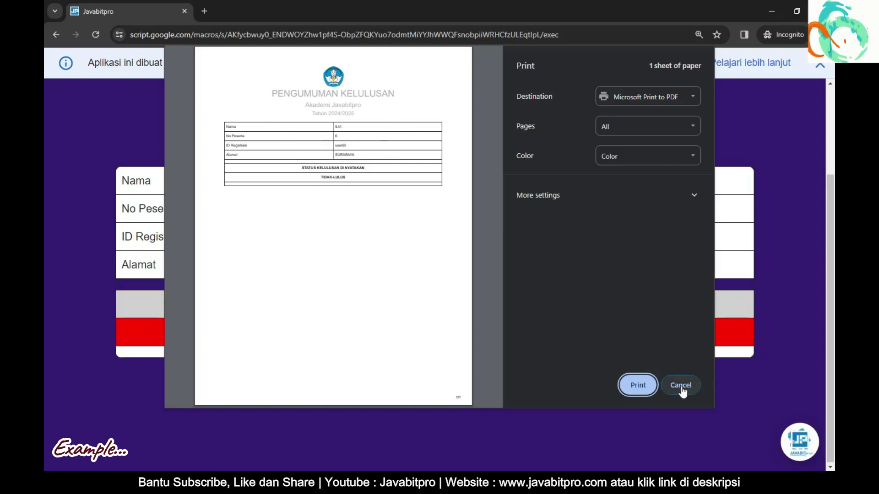
# Check the print destinations, cancel printing, and go back to the search page
pyautogui.click(661, 99)
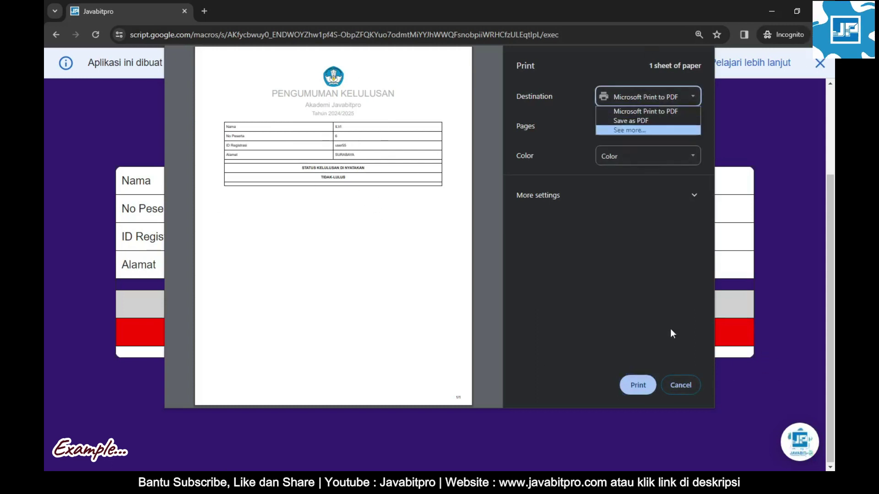
pyautogui.click(680, 384)
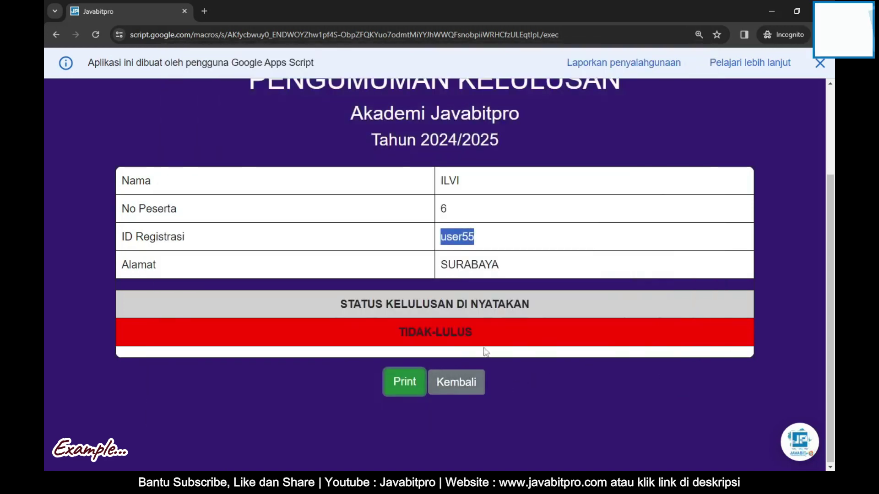
pyautogui.scroll(2, 505, 384)
pyautogui.scroll(-1, 512, 349)
pyautogui.click(463, 437)
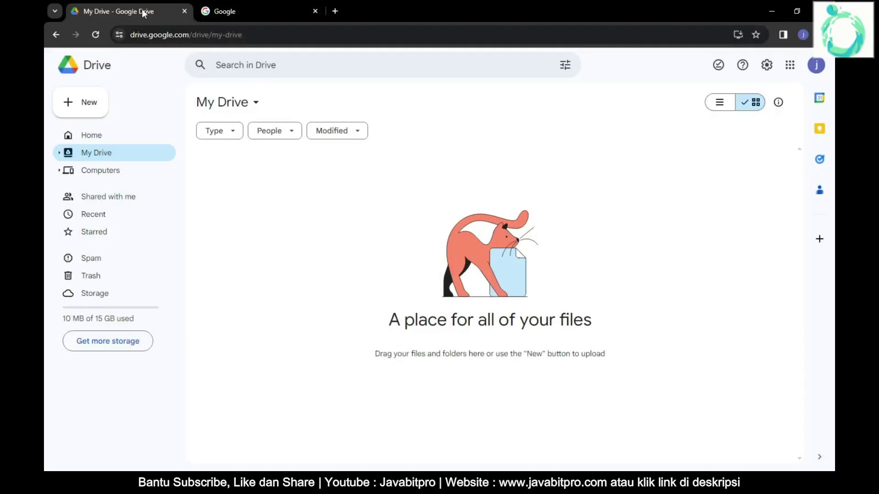
# Search Google for 'javabitpro' and open the javabitpro.com result
pyautogui.click(237, 7)
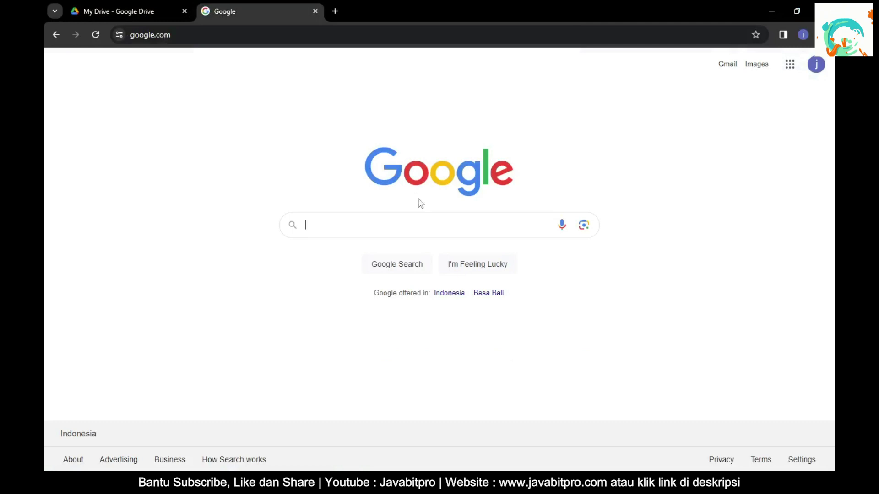
pyautogui.click(410, 225)
pyautogui.write('javab')
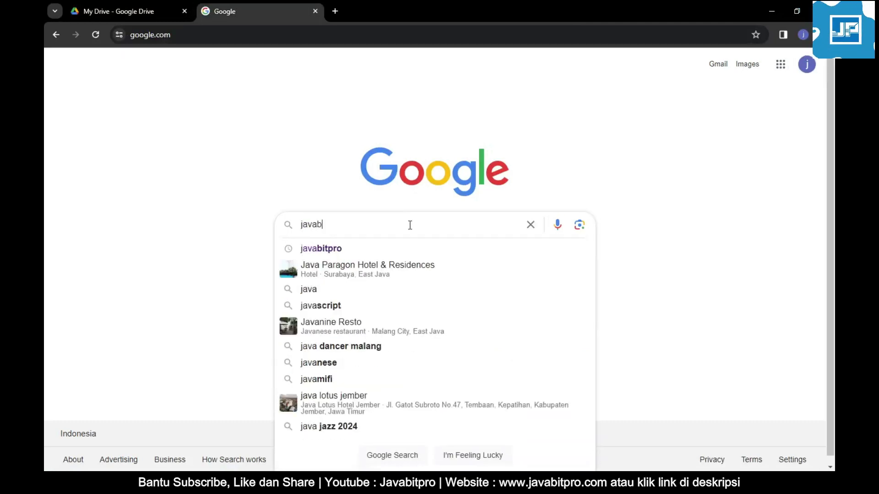
pyautogui.write('itpro')
pyautogui.press('Return')
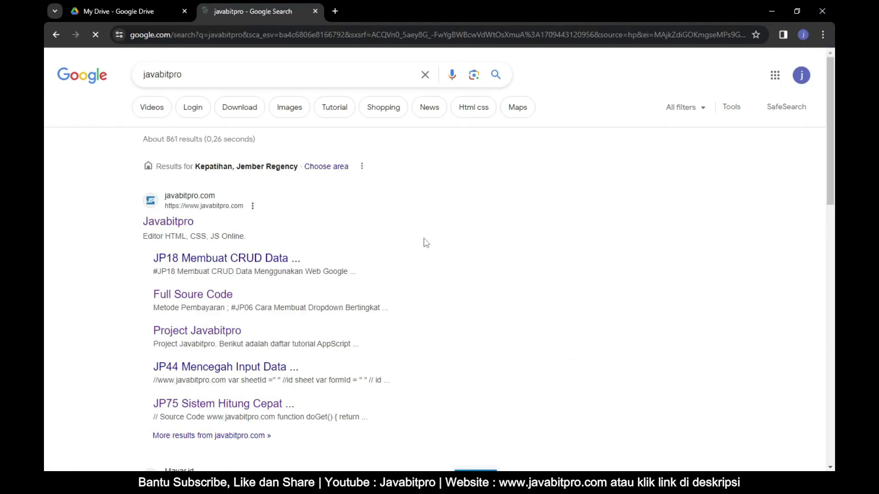
pyautogui.click(169, 223)
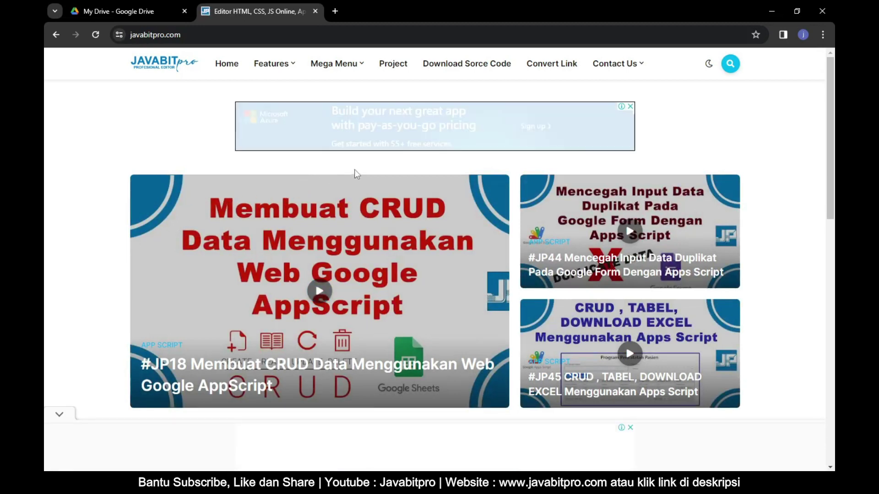
# Load more tutorial posts on the homepage and collapse the bottom ad banner
pyautogui.scroll(-4, 462, 253)
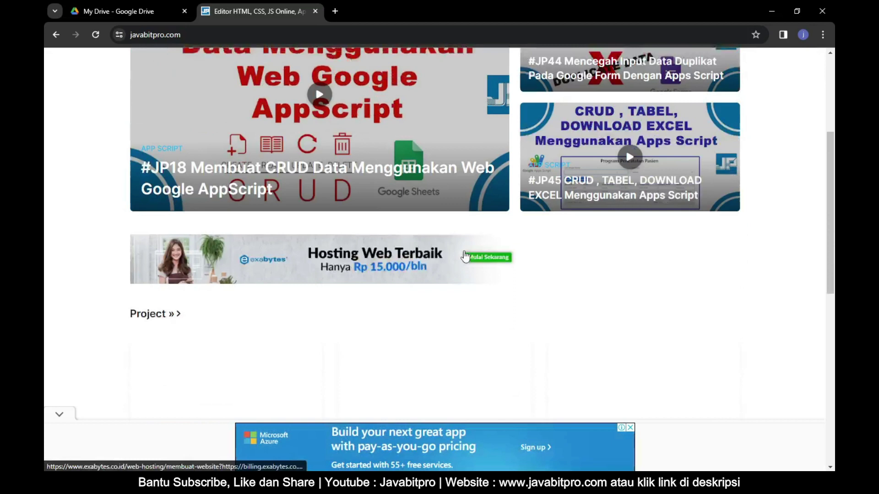
pyautogui.scroll(-2, 463, 251)
pyautogui.scroll(-4, 463, 250)
pyautogui.scroll(-1, 325, 296)
pyautogui.scroll(-2, 331, 295)
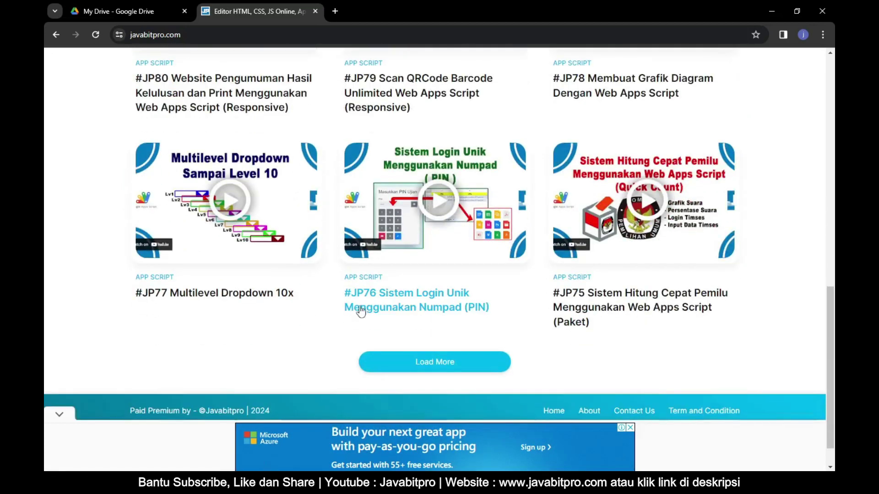
pyautogui.click(416, 366)
pyautogui.scroll(-3, 250, 340)
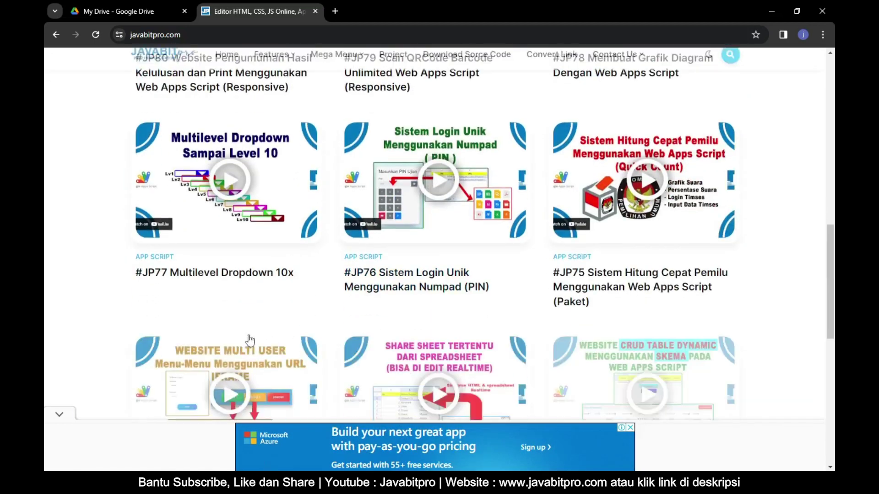
pyautogui.click(58, 416)
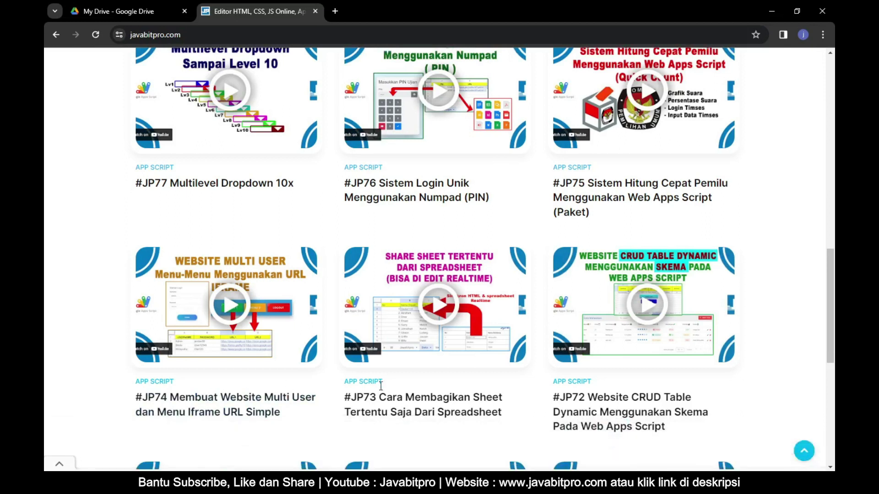
# Go to the Project page from the top navigation and dismiss the ad
pyautogui.scroll(-1, 559, 324)
pyautogui.scroll(-1, 558, 324)
pyautogui.scroll(-2, 504, 339)
pyautogui.scroll(3, 458, 323)
pyautogui.scroll(2, 458, 323)
pyautogui.scroll(1, 674, 269)
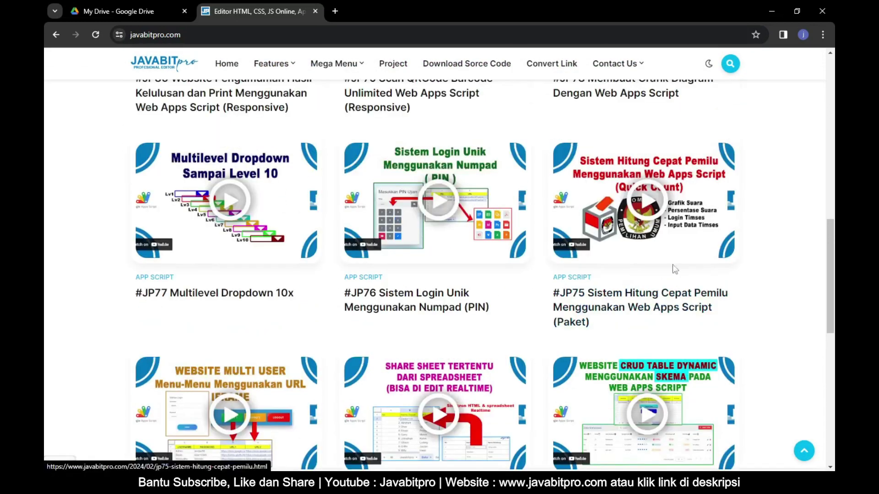
pyautogui.scroll(3, 636, 283)
pyautogui.scroll(4, 604, 269)
pyautogui.scroll(3, 412, 160)
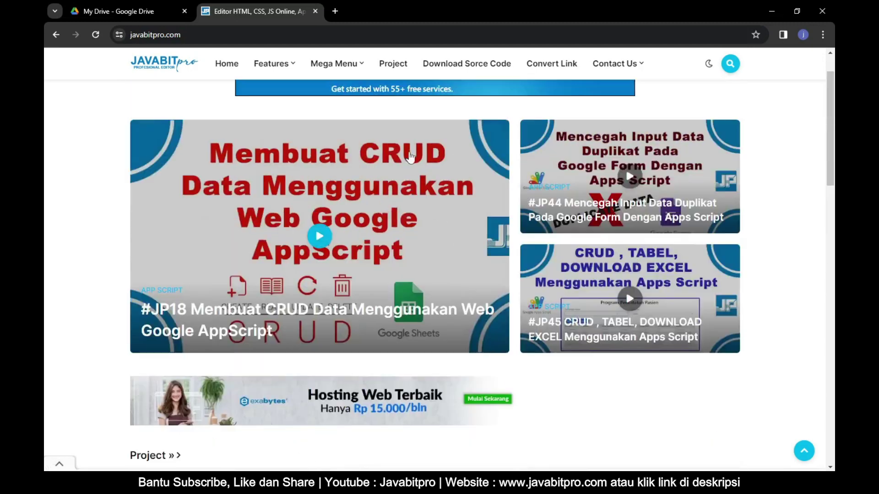
pyautogui.scroll(1, 386, 115)
pyautogui.click(392, 64)
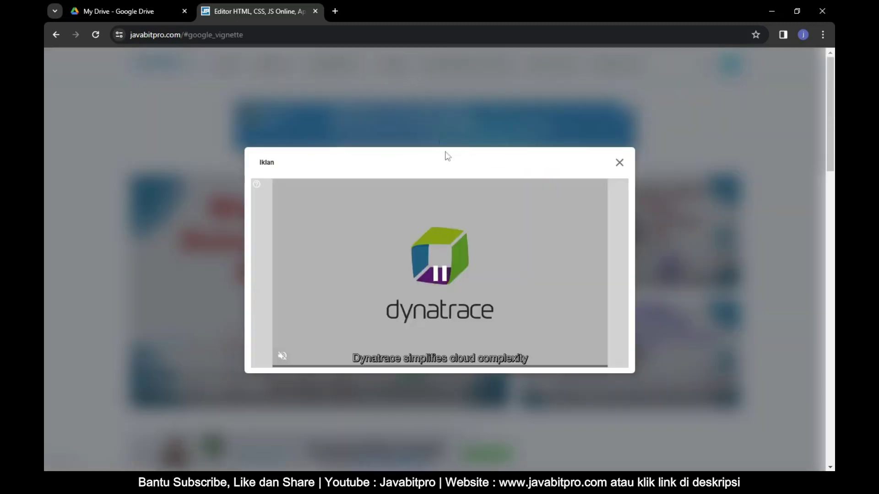
pyautogui.click(619, 164)
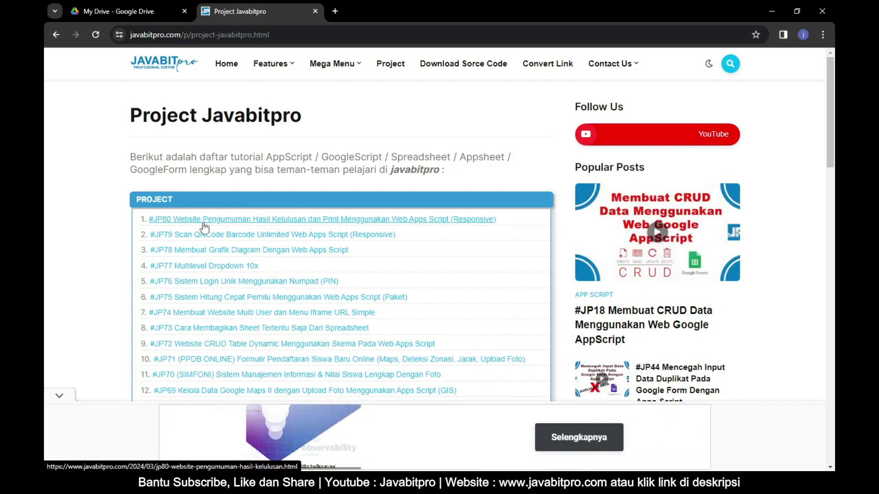
# Browse the javabitpro.com homepage, then search the site for JP80
pyautogui.scroll(-2, 206, 232)
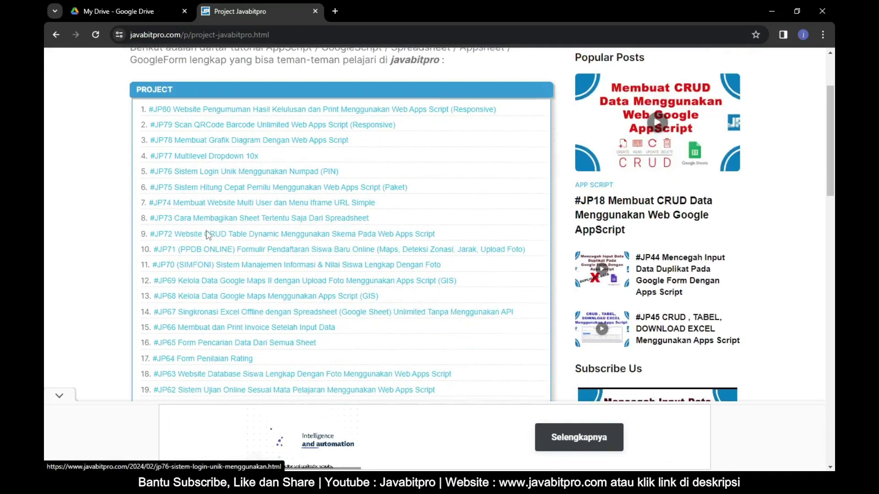
pyautogui.scroll(-1, 208, 236)
pyautogui.scroll(-2, 209, 238)
pyautogui.scroll(-2, 208, 240)
pyautogui.scroll(-1, 208, 245)
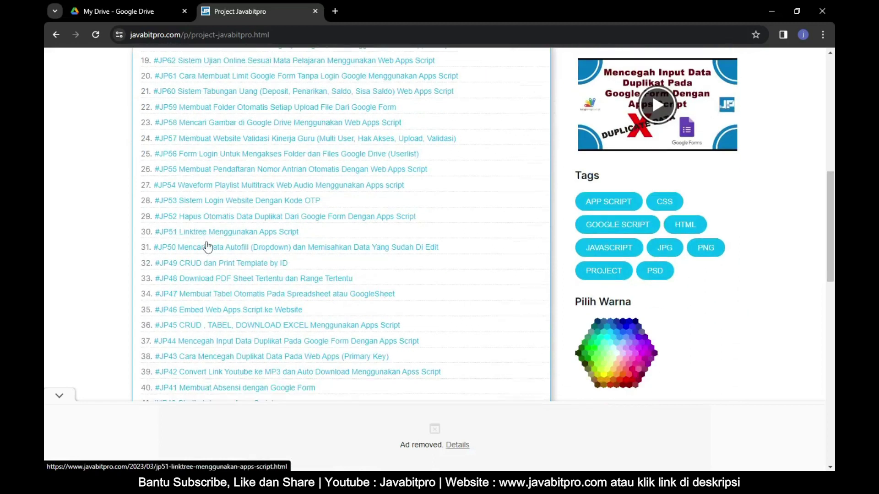
pyautogui.scroll(-2, 207, 247)
pyautogui.scroll(-1, 206, 256)
pyautogui.scroll(-2, 201, 270)
pyautogui.scroll(-1, 200, 276)
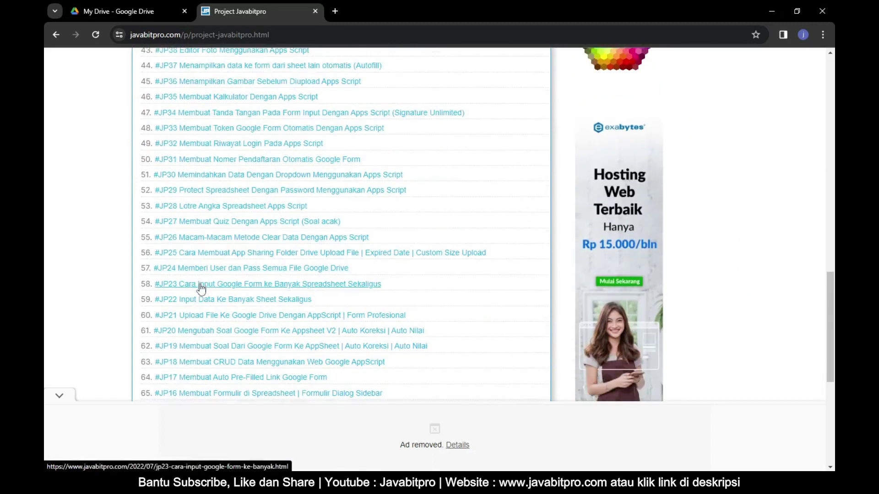
pyautogui.scroll(-2, 200, 289)
pyautogui.scroll(-1, 201, 290)
pyautogui.scroll(-2, 197, 290)
pyautogui.scroll(5, 197, 291)
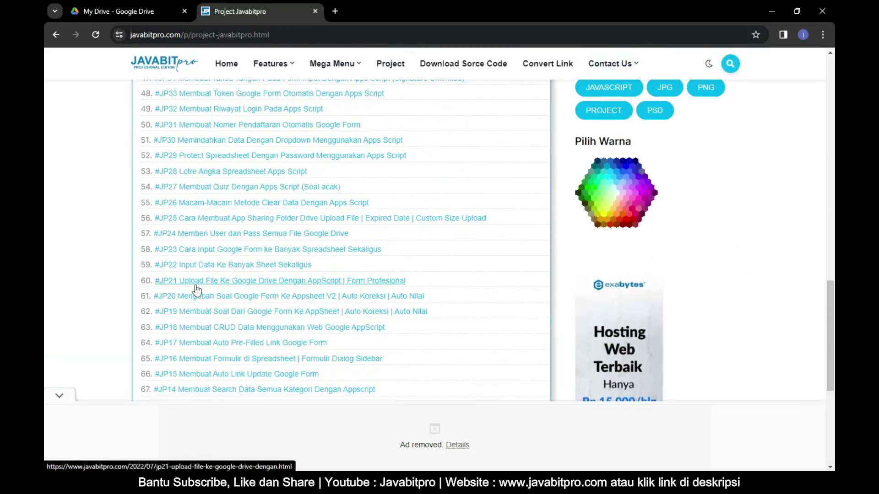
pyautogui.scroll(5, 197, 286)
pyautogui.scroll(4, 194, 277)
pyautogui.scroll(3, 195, 247)
pyautogui.scroll(3, 195, 219)
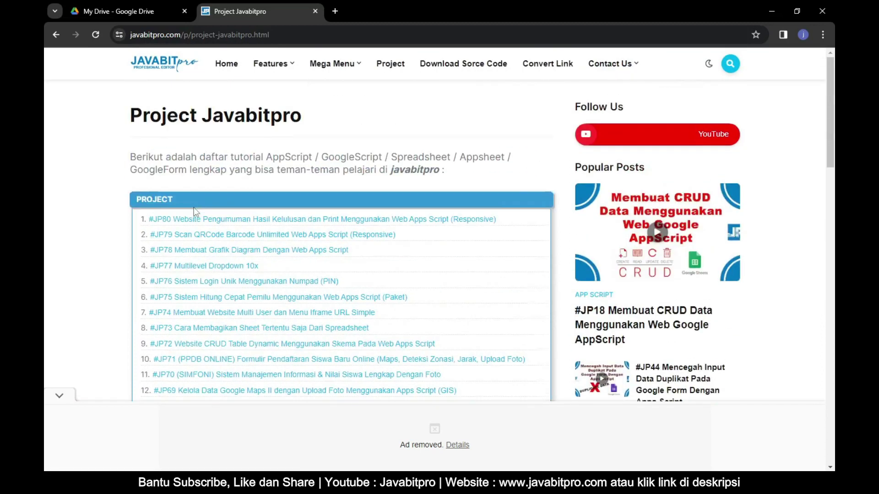
pyautogui.moveTo(130, 114); pyautogui.dragTo(323, 114)
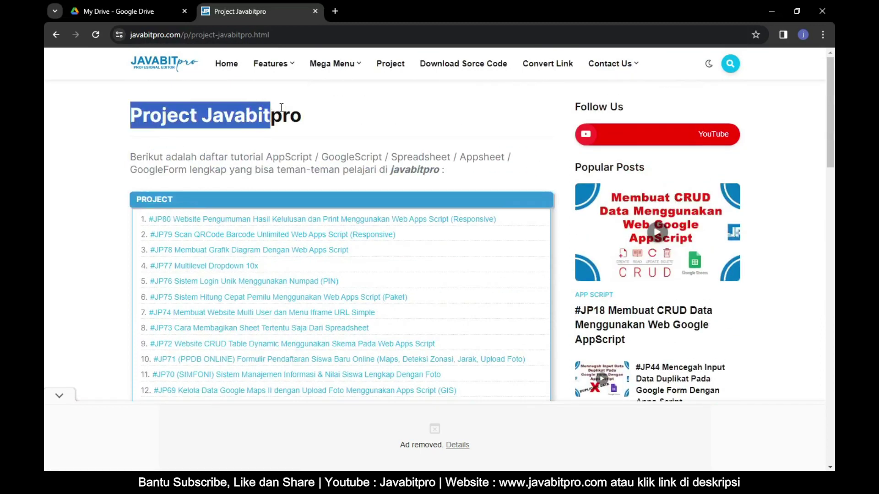
pyautogui.click(326, 118)
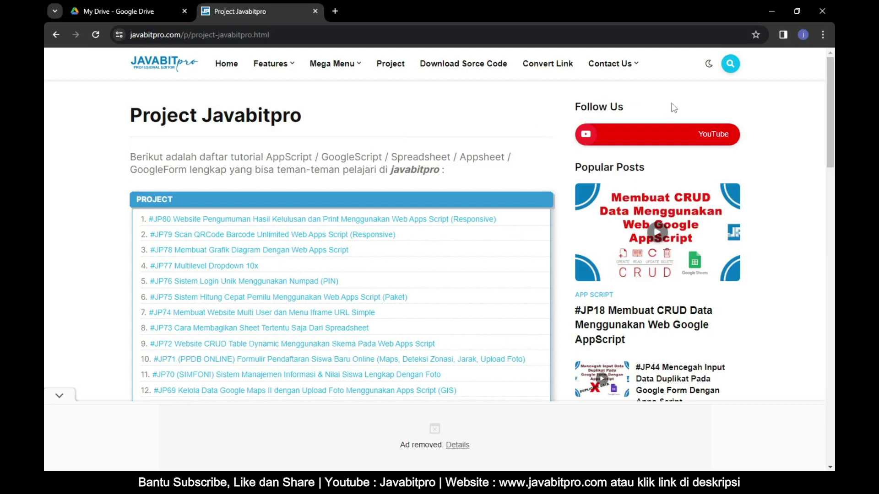
pyautogui.click(730, 64)
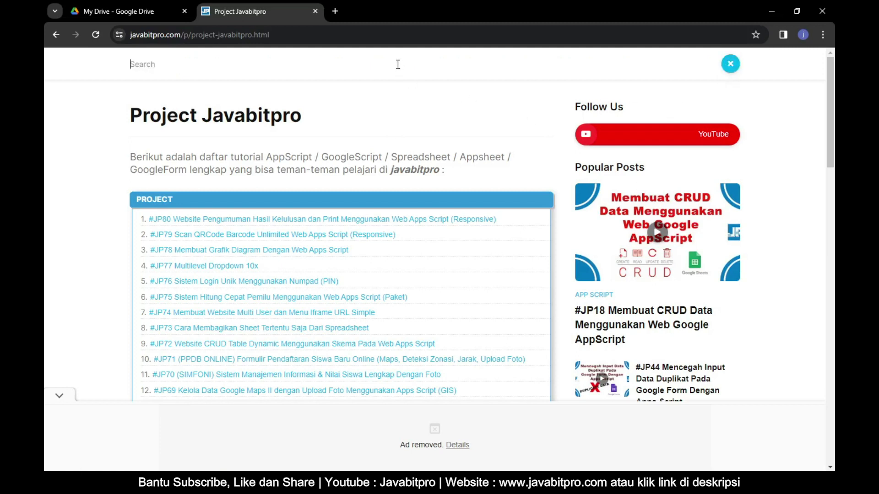
pyautogui.write('JP80')
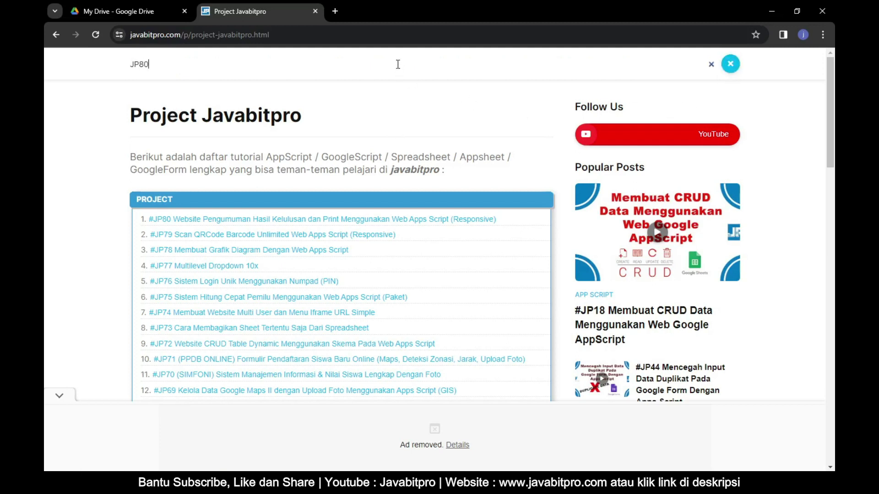
pyautogui.press('Return')
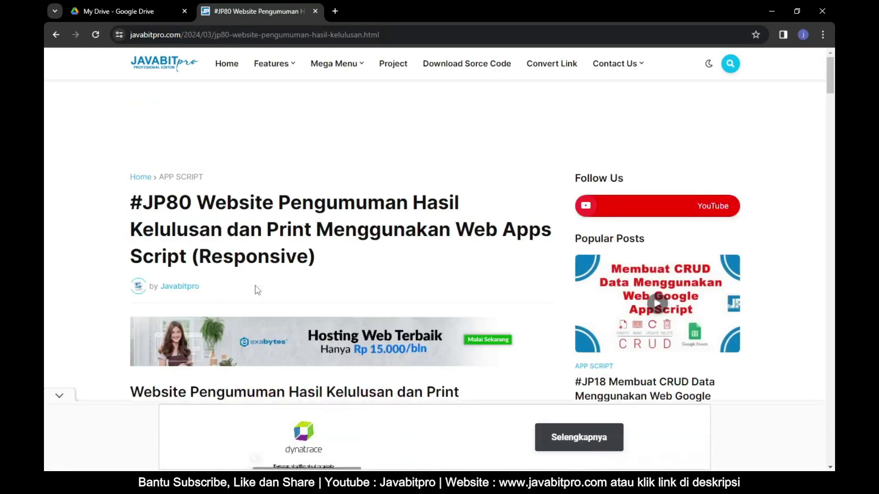
# Dismiss the ad banner and read the #JP80 graduation announcement article's title and heading
pyautogui.click(59, 397)
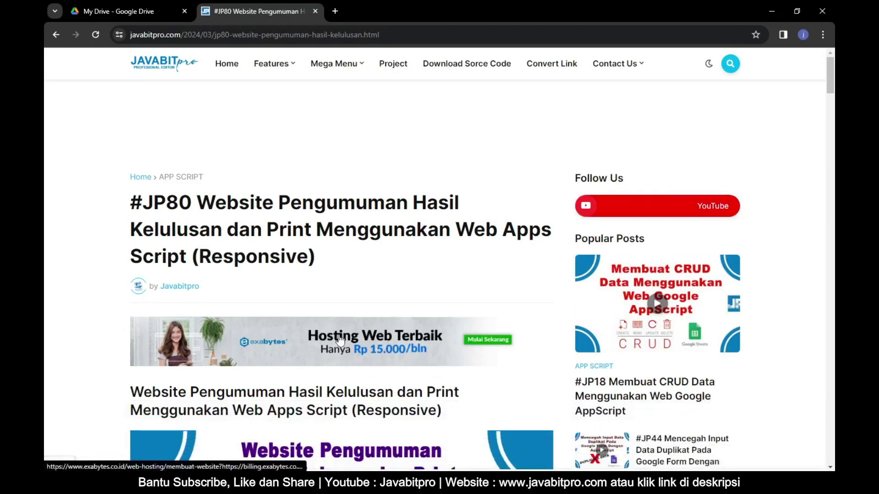
pyautogui.moveTo(150, 208); pyautogui.dragTo(442, 204)
pyautogui.moveTo(136, 235)
pyautogui.mouseDown()
pyautogui.moveTo(552, 238)
pyautogui.moveTo(199, 256)
pyautogui.moveTo(300, 258)
pyautogui.moveTo(348, 268)
pyautogui.mouseUp()
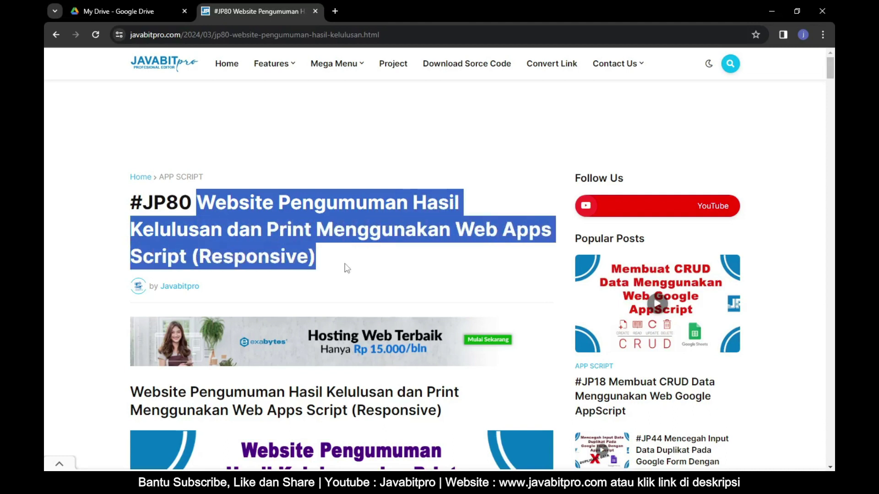
pyautogui.click(370, 261)
pyautogui.scroll(-1, 362, 259)
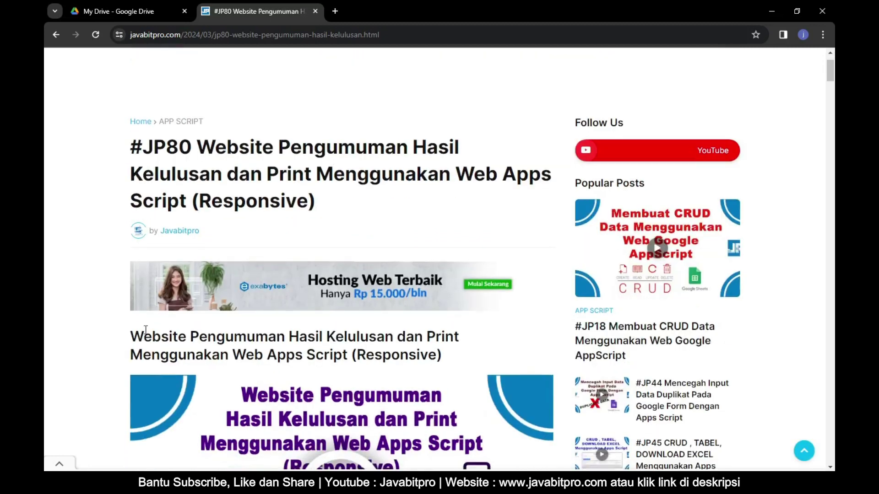
pyautogui.scroll(-2, 140, 262)
pyautogui.moveTo(132, 227); pyautogui.dragTo(463, 231)
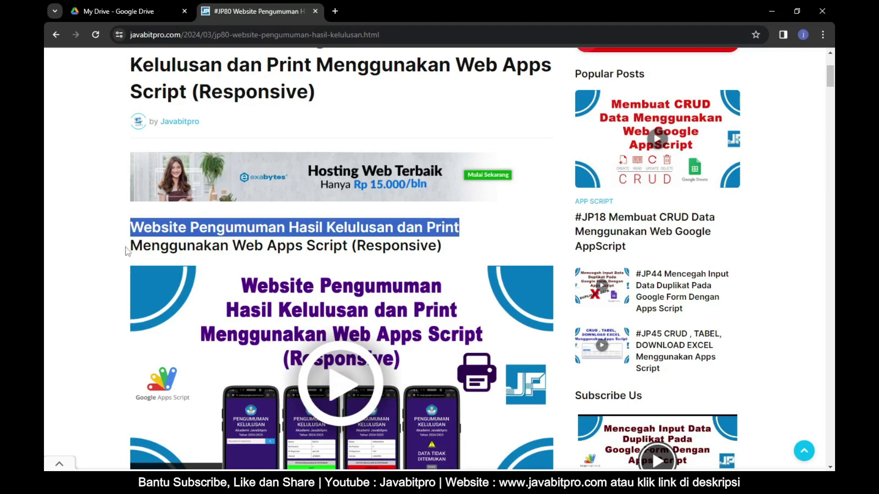
pyautogui.moveTo(141, 247); pyautogui.dragTo(428, 246)
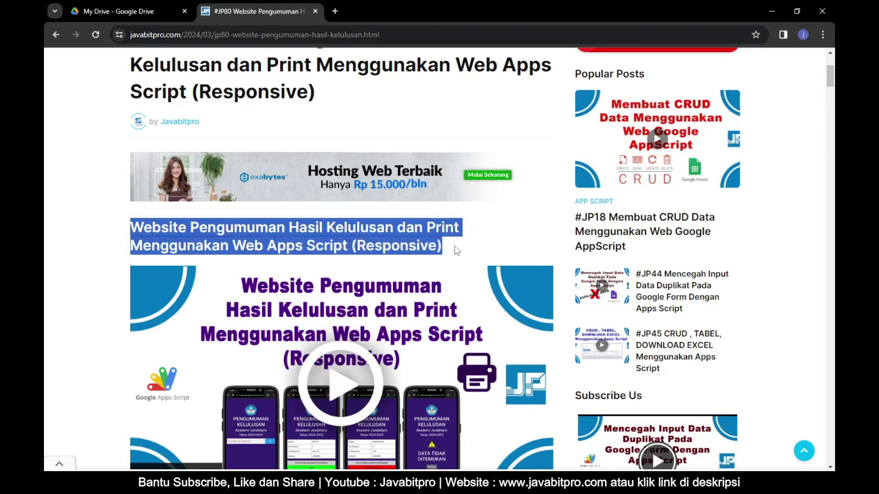
pyautogui.click(474, 246)
# Scroll the article down to step 1, Copy Spreadsheet
pyautogui.scroll(-2, 390, 284)
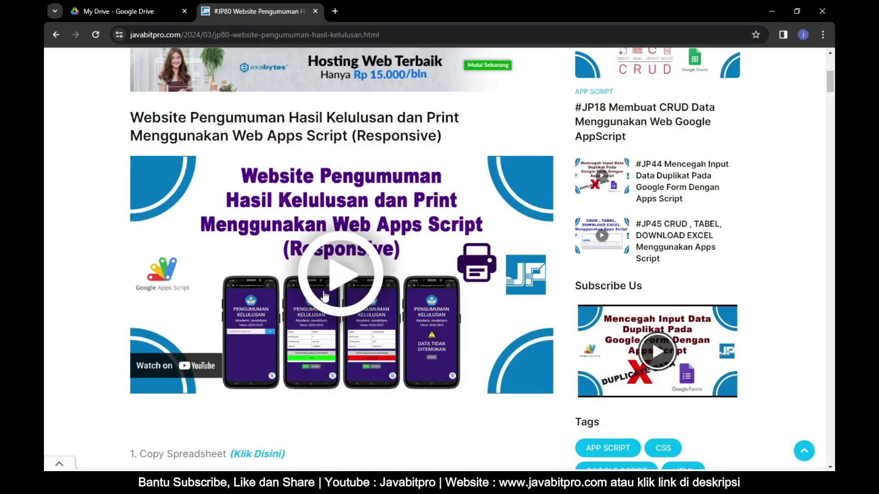
pyautogui.scroll(-2, 315, 285)
pyautogui.scroll(-1, 328, 276)
pyautogui.scroll(-1, 274, 293)
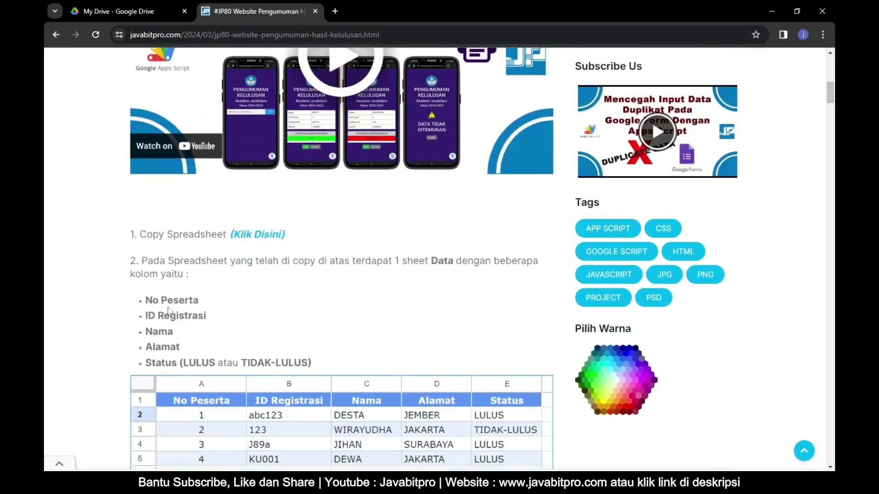
pyautogui.scroll(-1, 410, 200)
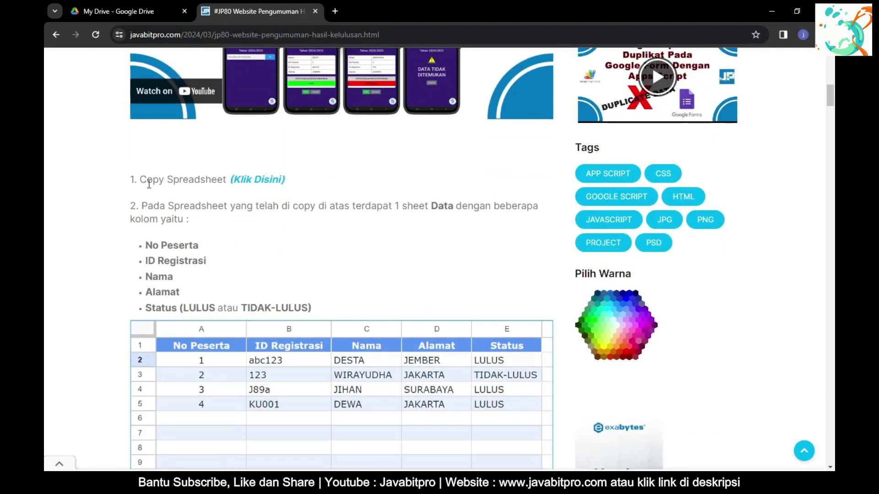
pyautogui.moveTo(141, 179); pyautogui.dragTo(226, 180)
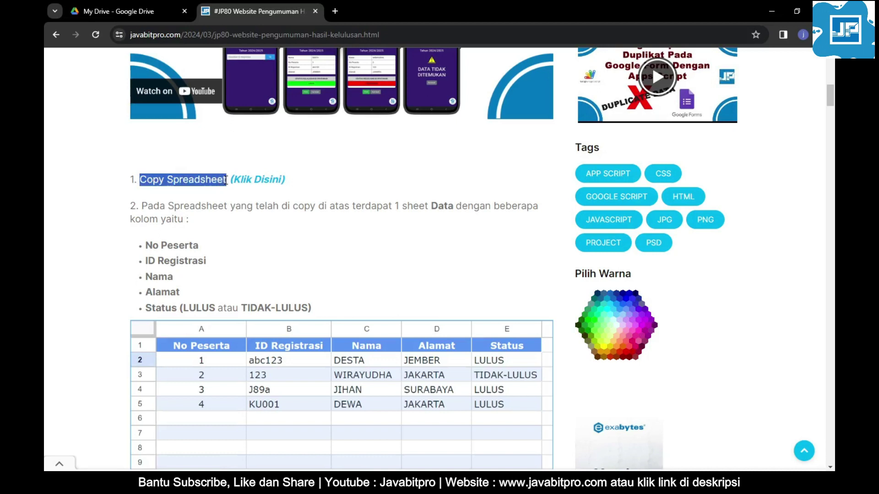
# Copy the #JP80 graduation spreadsheet via the article's '(Klik Disini)' link
pyautogui.click(258, 182)
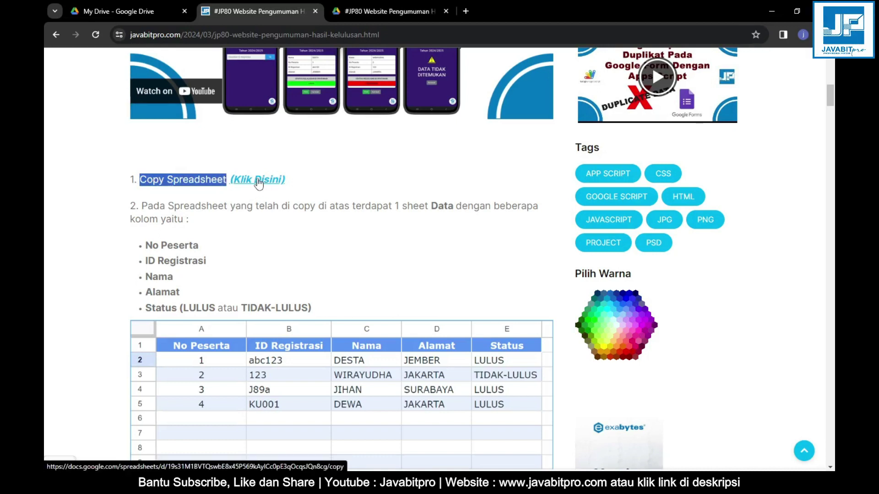
pyautogui.click(357, 12)
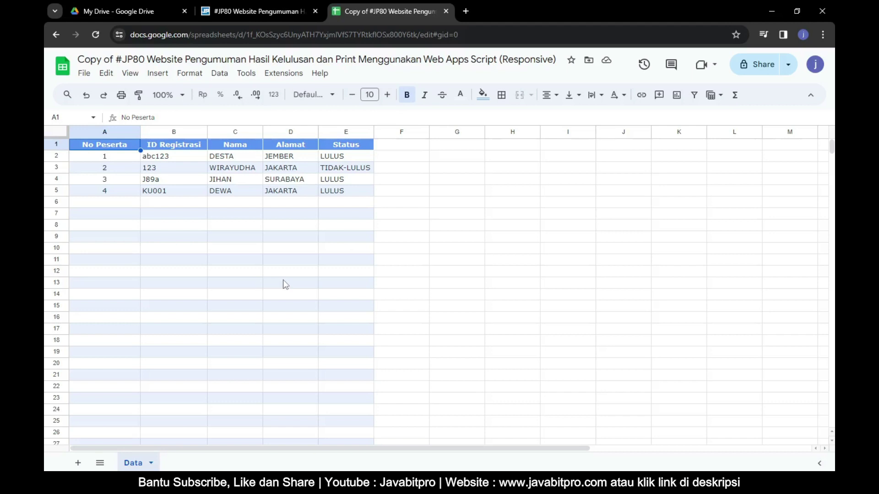
pyautogui.click(268, 1)
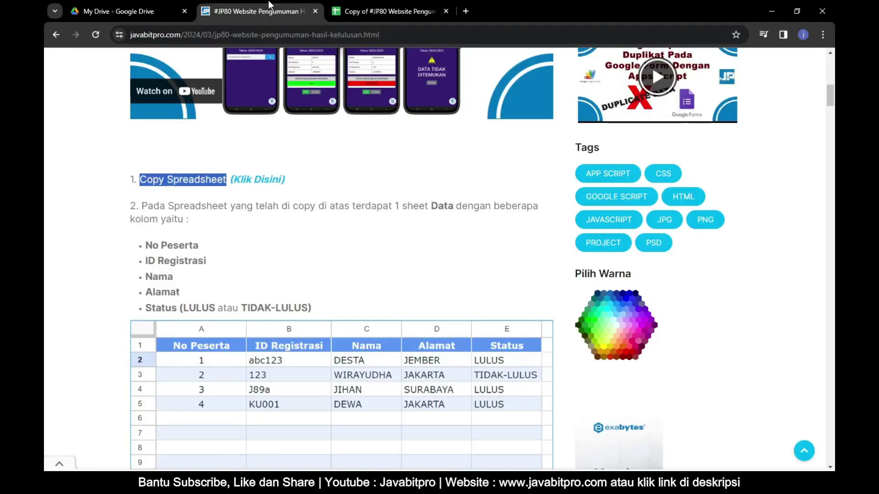
# Review step 2's Data columns (No Peserta, ID Registrasi, Nama, Alamat, Status), then switch to the copied spreadsheet
pyautogui.scroll(-1, 162, 183)
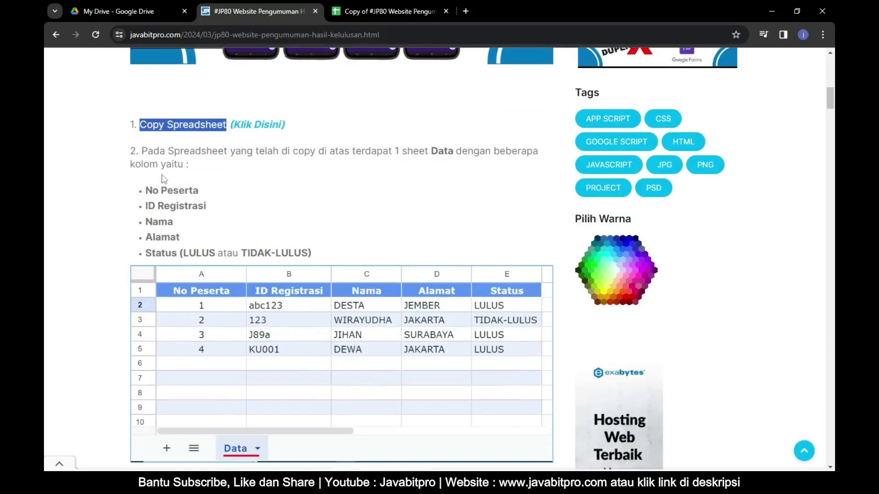
pyautogui.moveTo(142, 151); pyautogui.dragTo(380, 152)
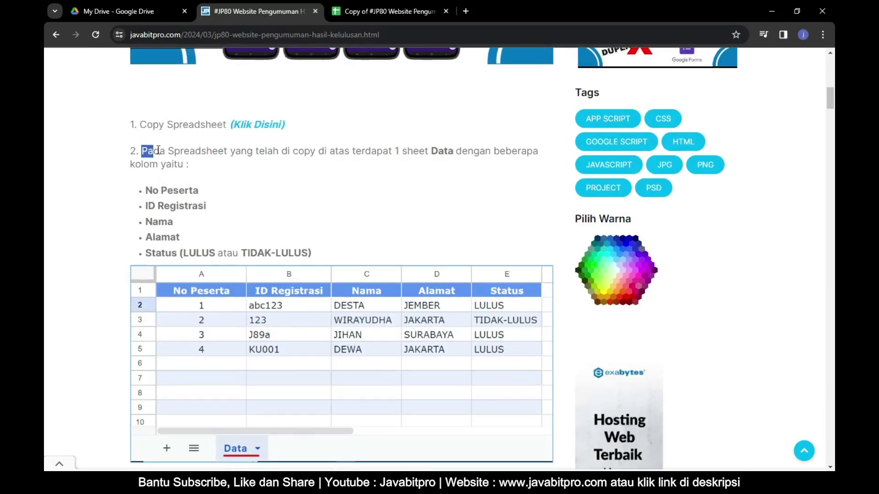
pyautogui.click(397, 150)
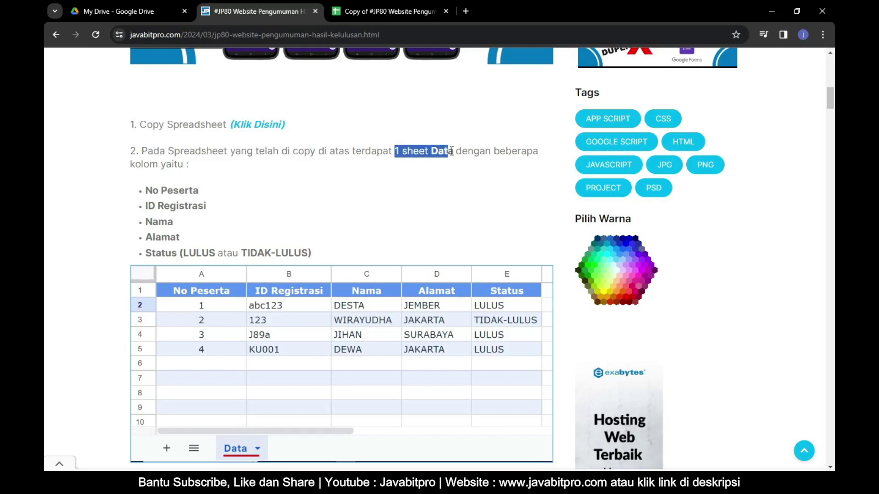
pyautogui.moveTo(457, 152); pyautogui.dragTo(525, 155)
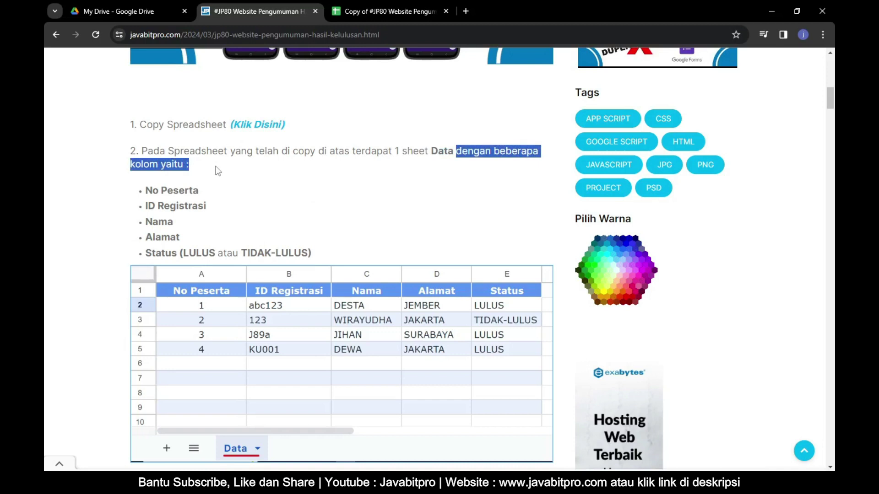
pyautogui.scroll(-1, 218, 171)
pyautogui.moveTo(148, 138); pyautogui.dragTo(205, 139)
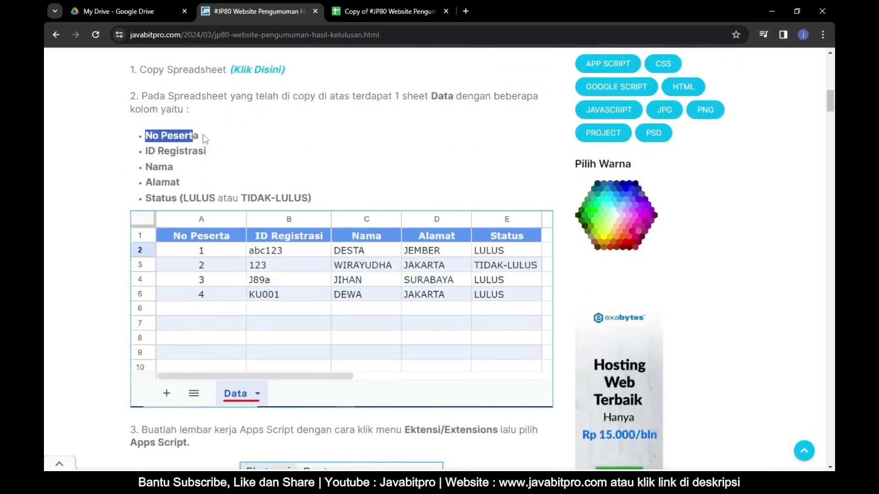
pyautogui.moveTo(146, 152); pyautogui.dragTo(232, 151)
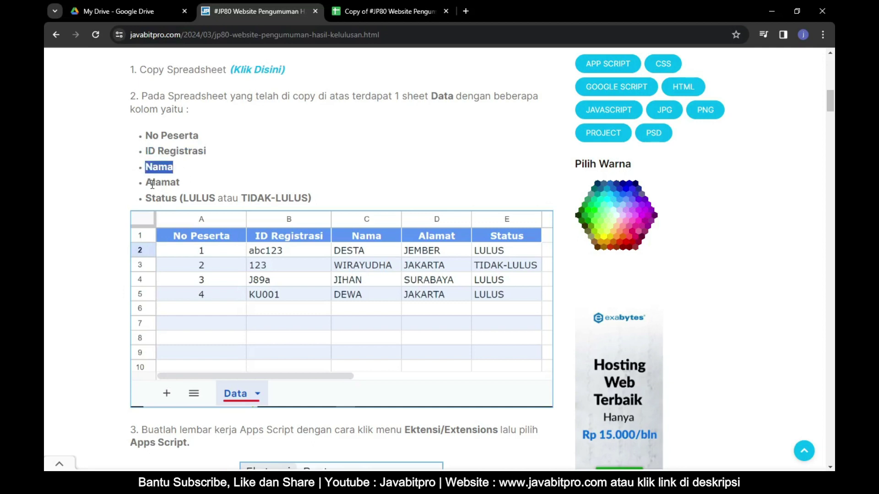
pyautogui.moveTo(145, 183); pyautogui.dragTo(196, 184)
pyautogui.moveTo(146, 198); pyautogui.dragTo(305, 194)
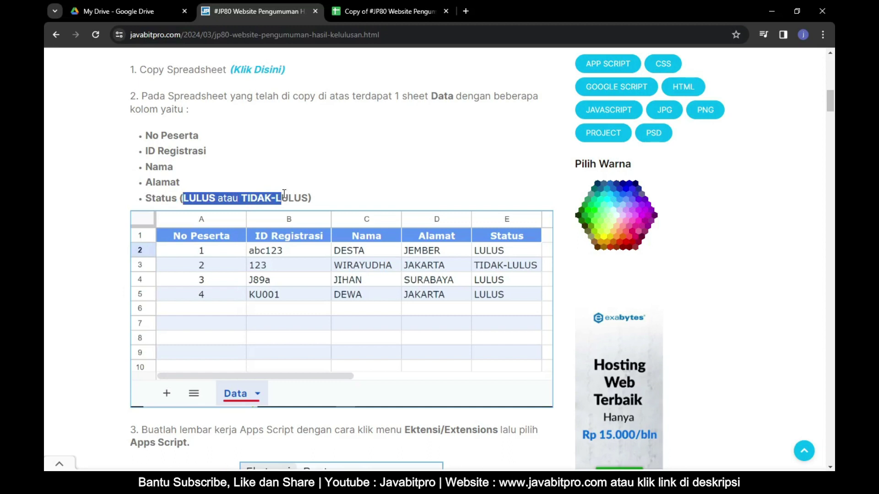
pyautogui.click(324, 197)
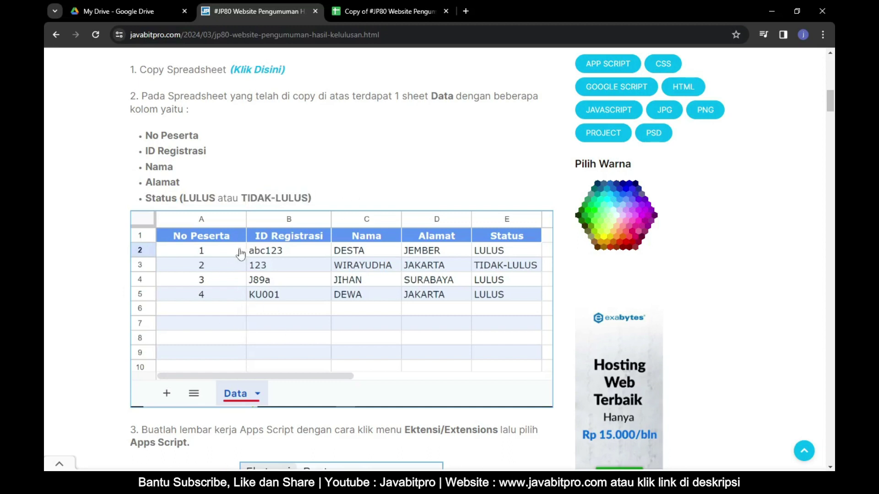
pyautogui.click(399, 11)
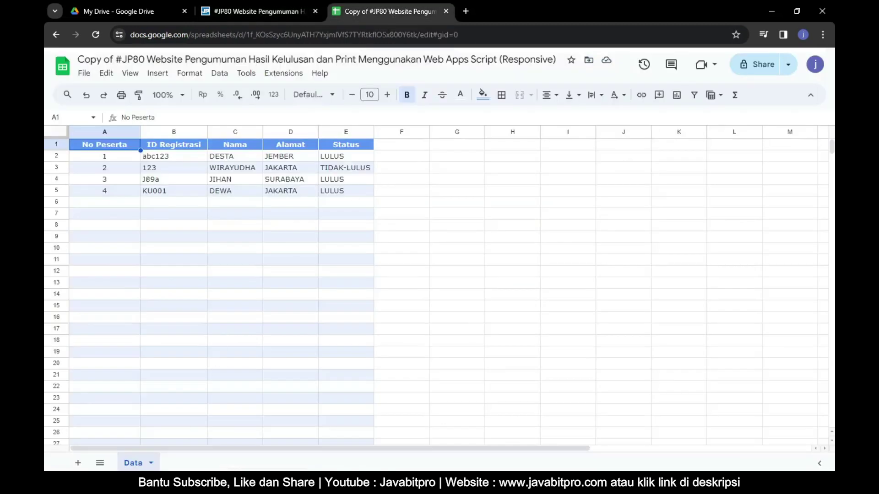
# Check Data sheet columns A–E: No Peserta, ID Registrasi, Nama, Alamat, Status
pyautogui.click(115, 136)
pyautogui.click(183, 132)
pyautogui.click(236, 130)
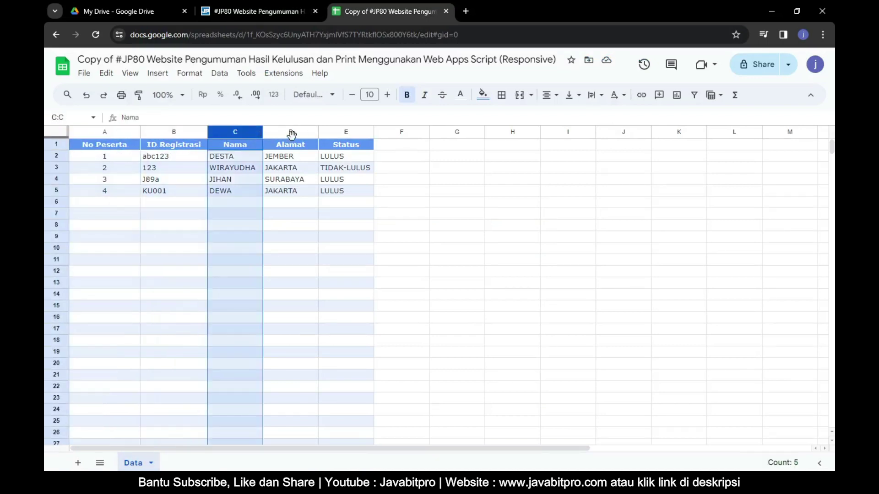
pyautogui.click(294, 132)
pyautogui.click(351, 129)
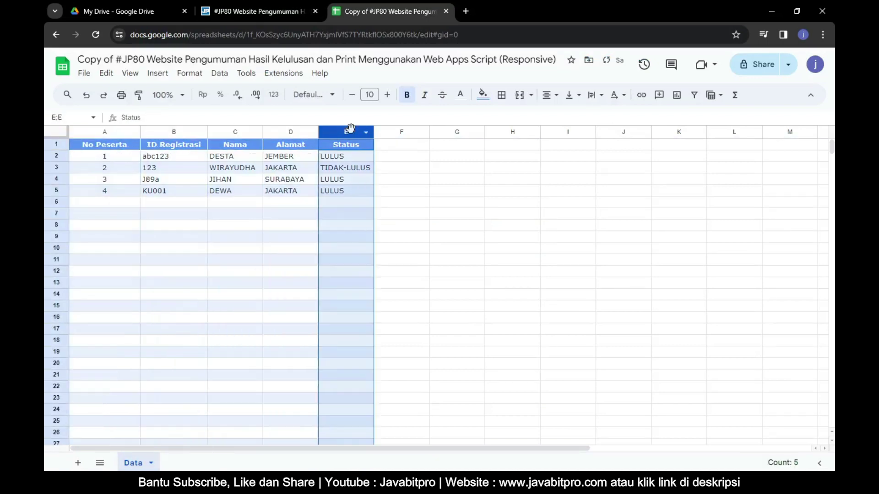
# Read step 3 in the article, then open Extensions > Apps Script from the copied spreadsheet
pyautogui.click(274, 12)
pyautogui.scroll(-1, 224, 254)
pyautogui.scroll(-2, 215, 260)
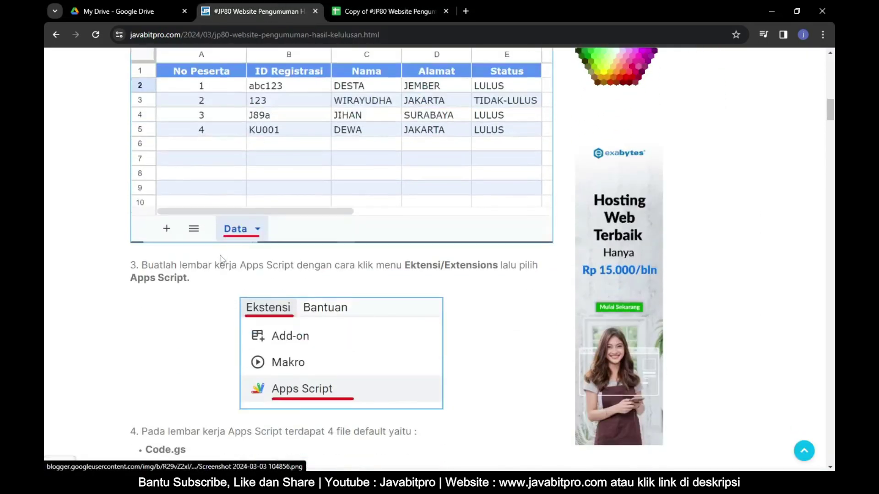
pyautogui.moveTo(143, 266); pyautogui.dragTo(533, 269)
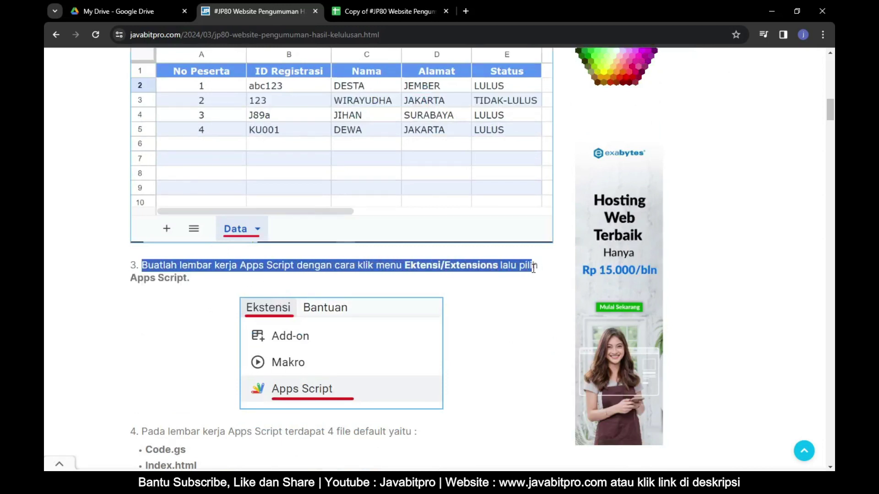
pyautogui.moveTo(132, 282); pyautogui.dragTo(194, 286)
pyautogui.click(225, 287)
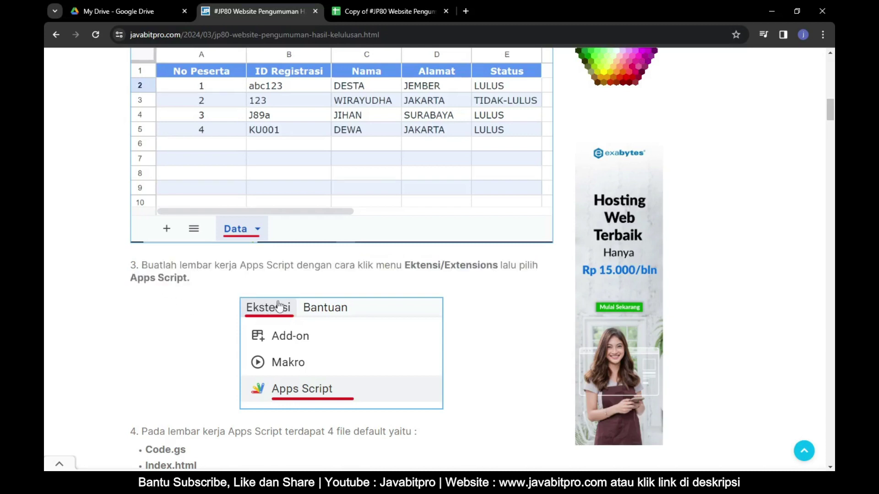
pyautogui.click(375, 6)
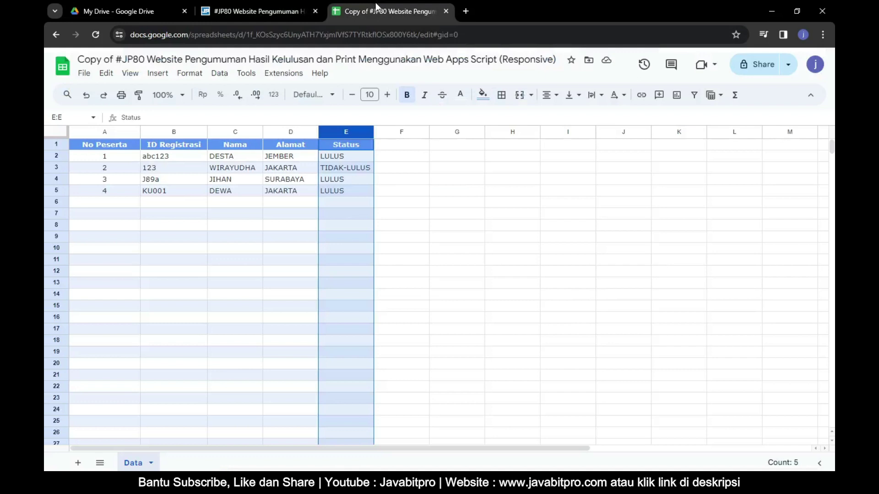
pyautogui.click(284, 77)
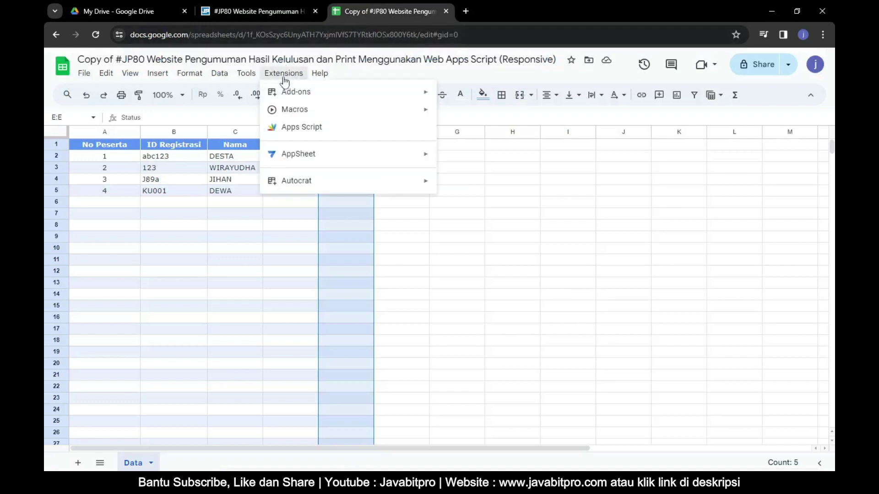
pyautogui.click(329, 133)
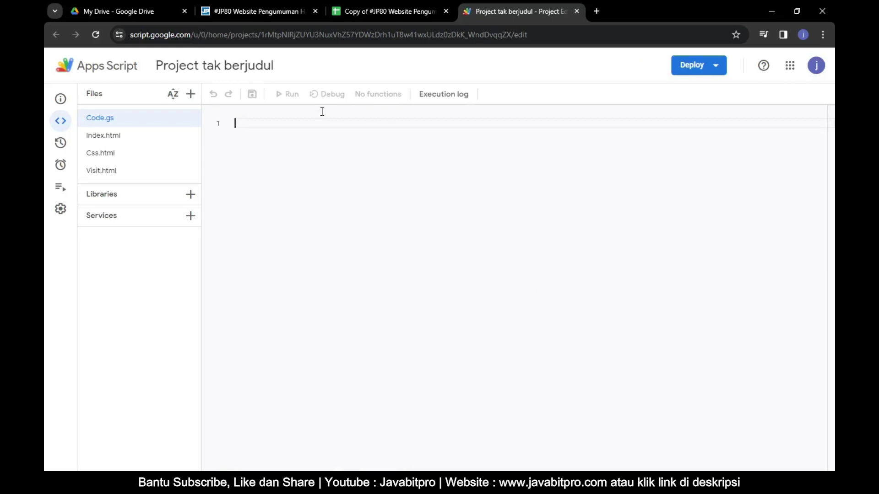
# Read step 4's default file list: Code.gs, Index.html, Css.html and Visit.html
pyautogui.hotkey('ctrl', '+')
pyautogui.hotkey('ctrl', '+')
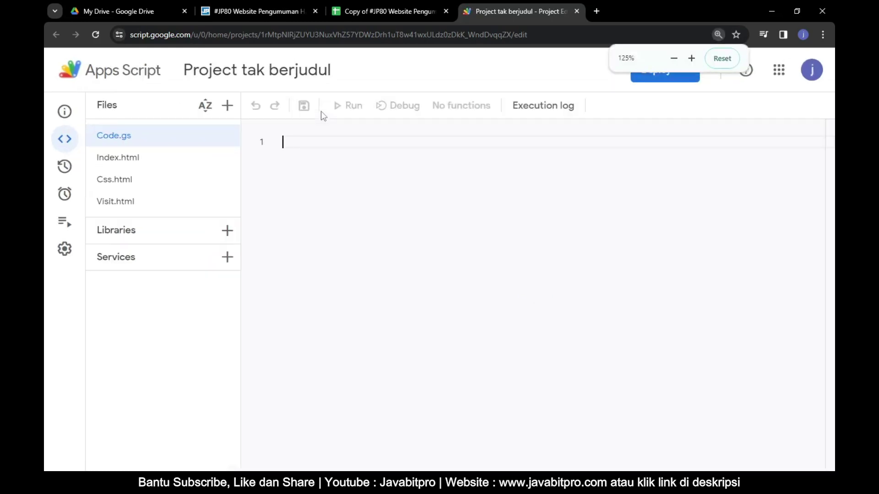
pyautogui.hotkey('ctrl', '0')
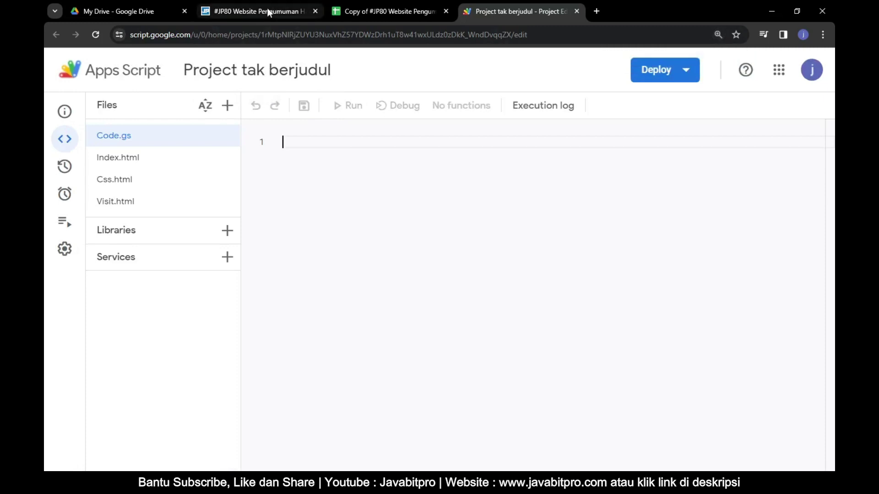
pyautogui.click(268, 8)
pyautogui.scroll(-2, 231, 229)
pyautogui.scroll(-1, 229, 224)
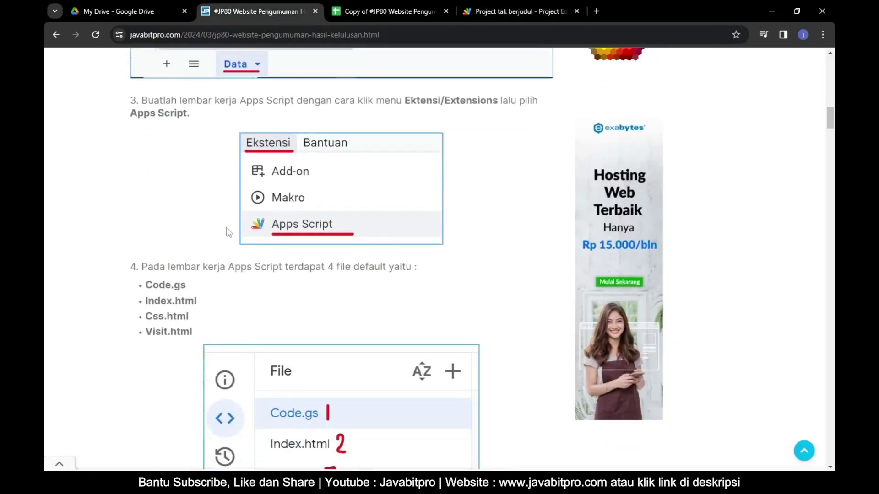
pyautogui.scroll(-2, 227, 219)
pyautogui.scroll(-1, 223, 217)
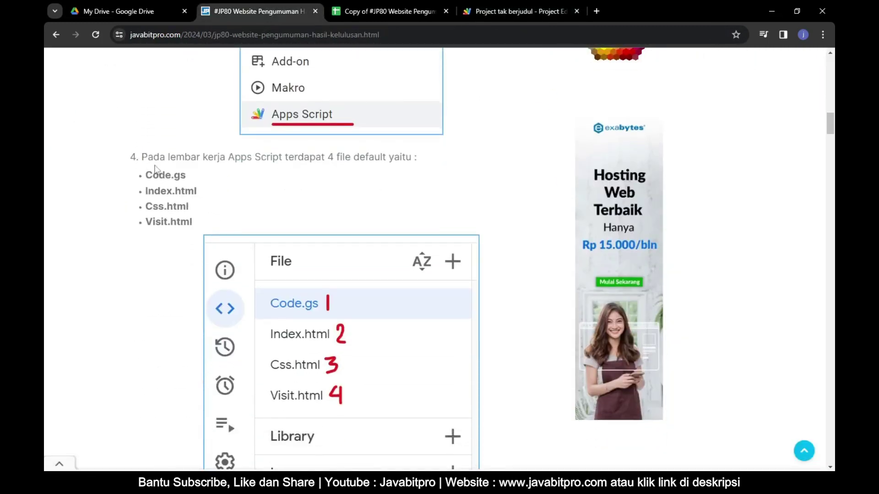
pyautogui.scroll(-1, 155, 169)
pyautogui.moveTo(144, 103); pyautogui.dragTo(419, 102)
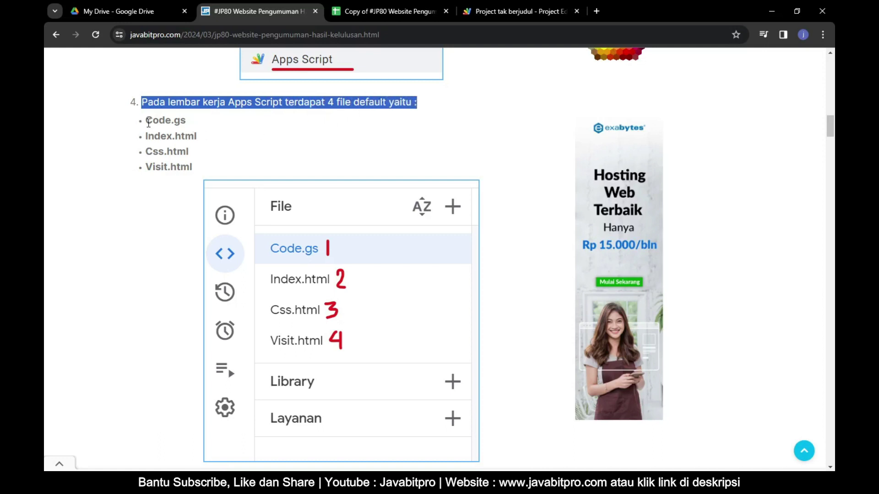
pyautogui.moveTo(149, 122); pyautogui.dragTo(200, 126)
pyautogui.moveTo(147, 136); pyautogui.dragTo(215, 139)
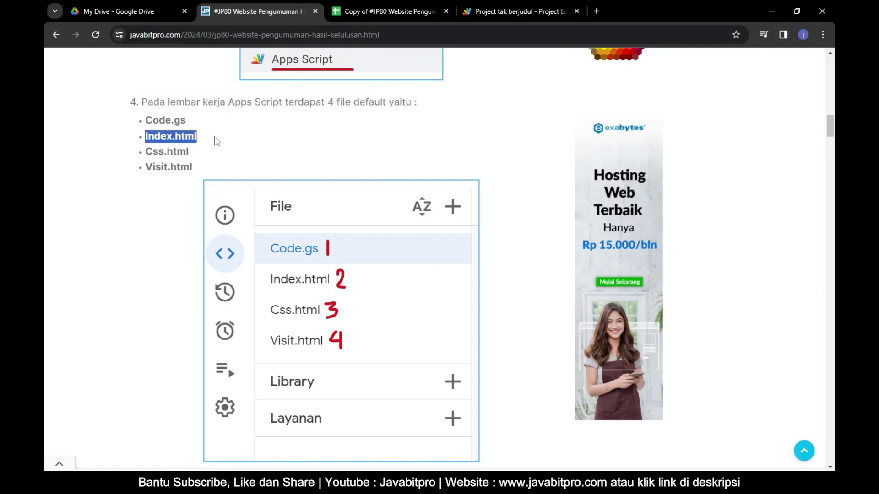
pyautogui.moveTo(148, 151); pyautogui.dragTo(224, 156)
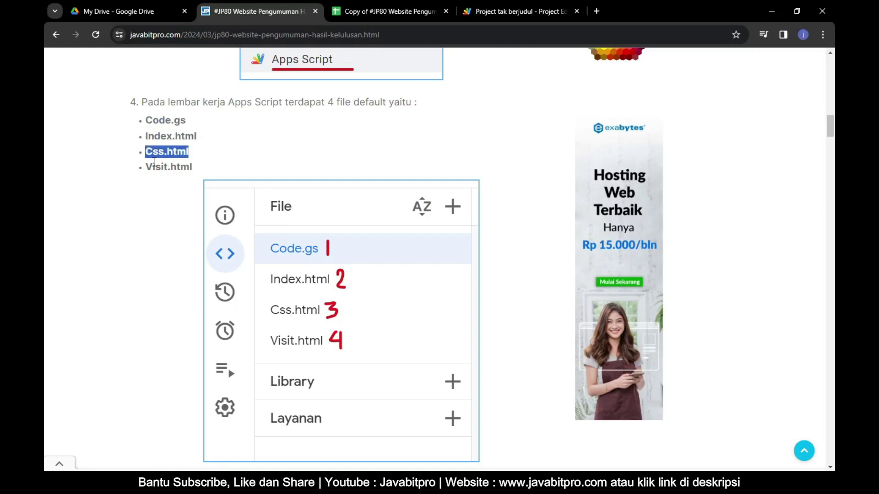
pyautogui.moveTo(146, 167); pyautogui.dragTo(226, 169)
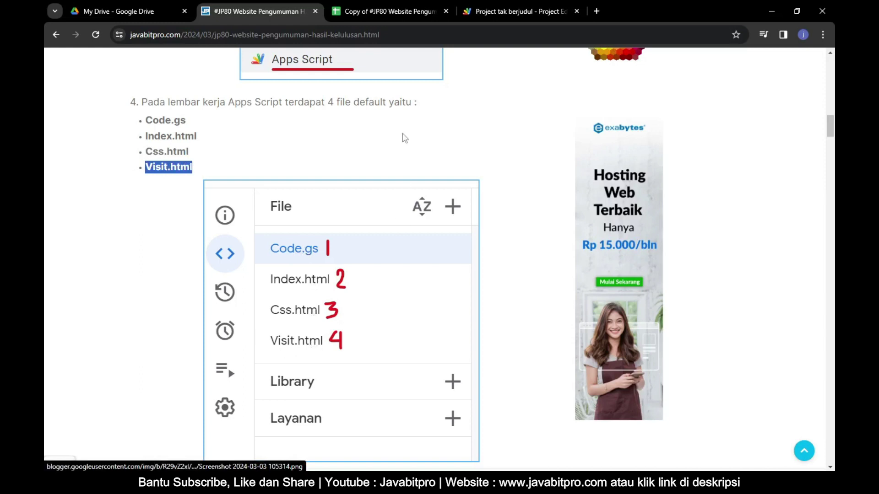
# Open Index.html, Css.html, Visit.html and Code.gs in the project to confirm each exists
pyautogui.click(517, 11)
pyautogui.click(138, 163)
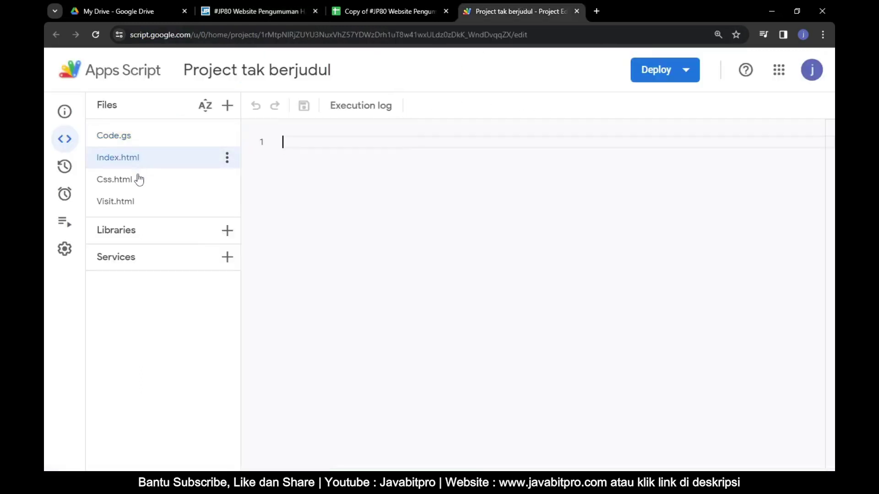
pyautogui.click(139, 179)
pyautogui.click(136, 200)
pyautogui.click(206, 136)
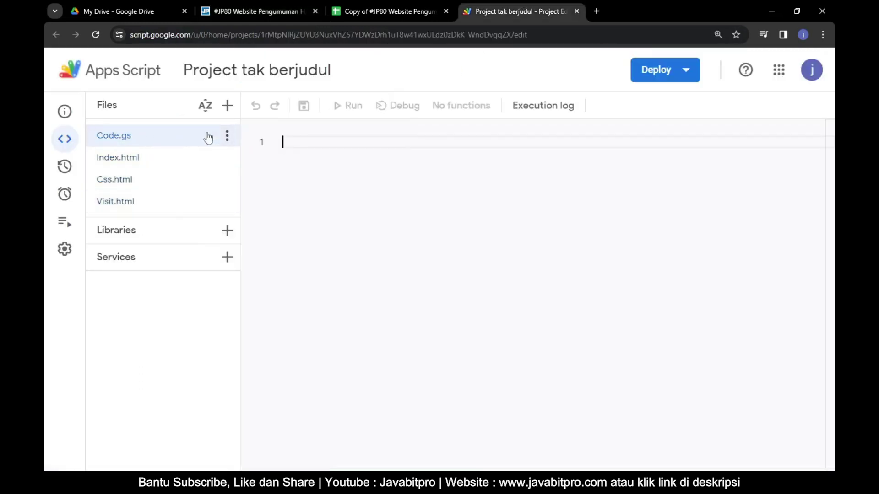
pyautogui.click(268, 12)
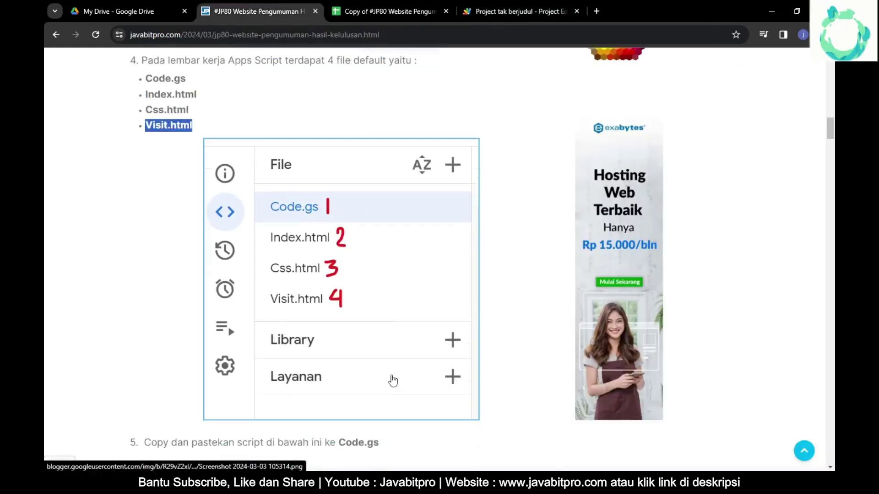
# Copy the article's step 5 Code.gs script and paste it into the project's Code.gs
pyautogui.scroll(-1, 394, 369)
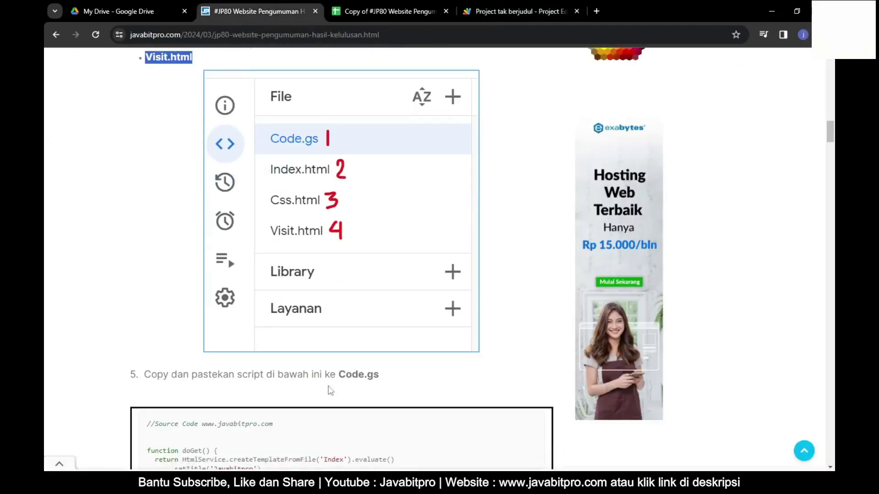
pyautogui.moveTo(145, 374); pyautogui.dragTo(408, 376)
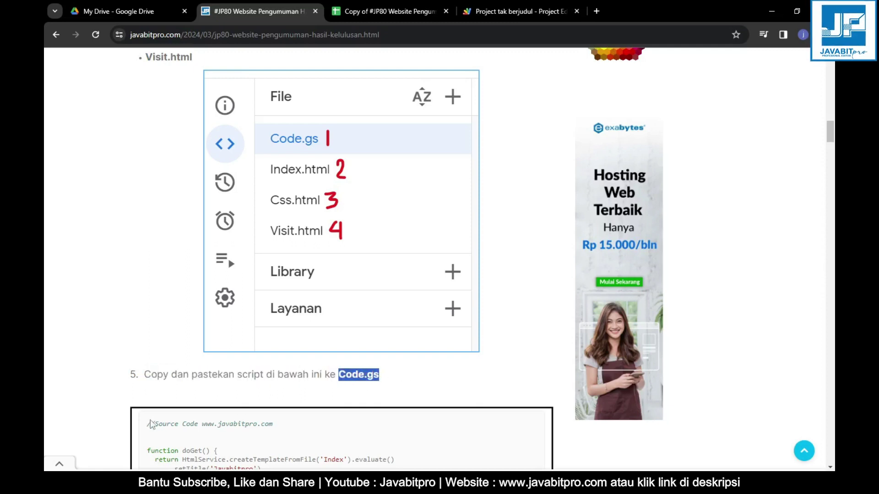
pyautogui.moveTo(148, 421)
pyautogui.mouseDown()
pyautogui.moveTo(290, 416)
pyautogui.moveTo(343, 449)
pyautogui.moveTo(388, 459)
pyautogui.mouseUp()
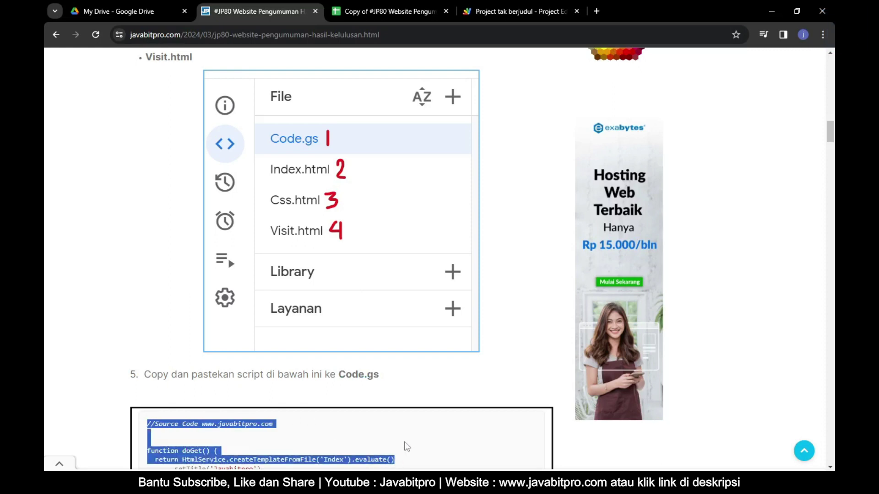
pyautogui.scroll(-10, 159, 146)
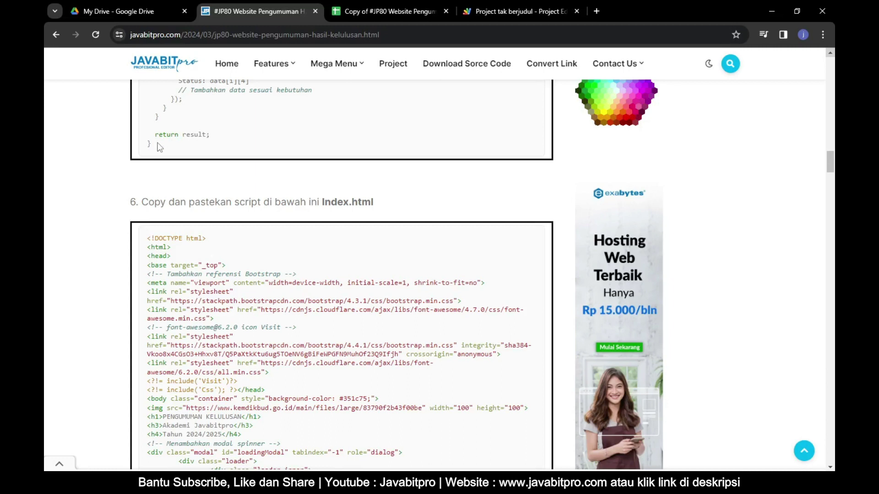
pyautogui.keyDown('shift'); pyautogui.click(159, 146); pyautogui.keyUp('shift')
pyautogui.rightClick(167, 110)
pyautogui.click(188, 117)
pyautogui.click(515, 9)
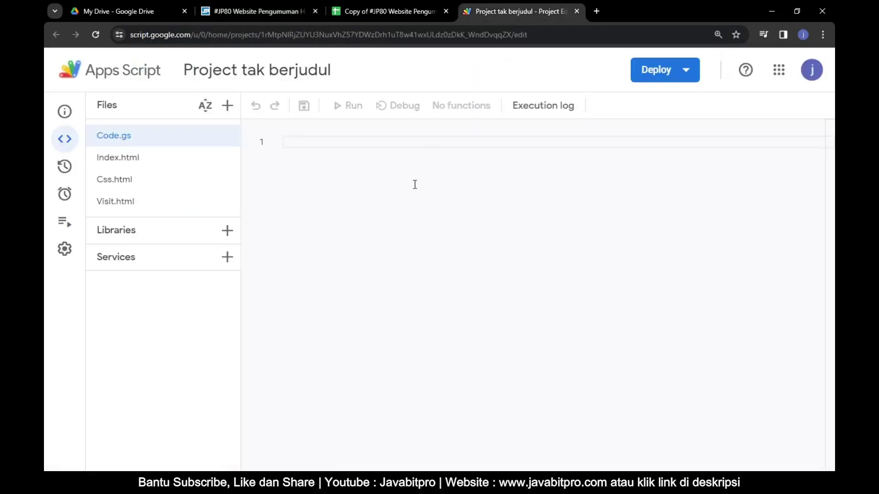
pyautogui.hotkey('ctrl', '+')
pyautogui.hotkey('ctrl', '+')
pyautogui.hotkey('ctrl', '+')
pyautogui.hotkey('ctrl', '+')
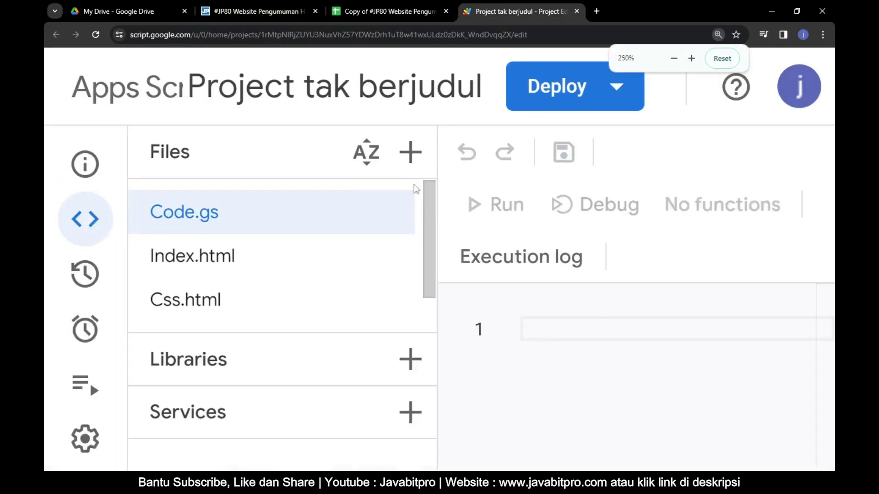
pyautogui.rightClick(572, 331)
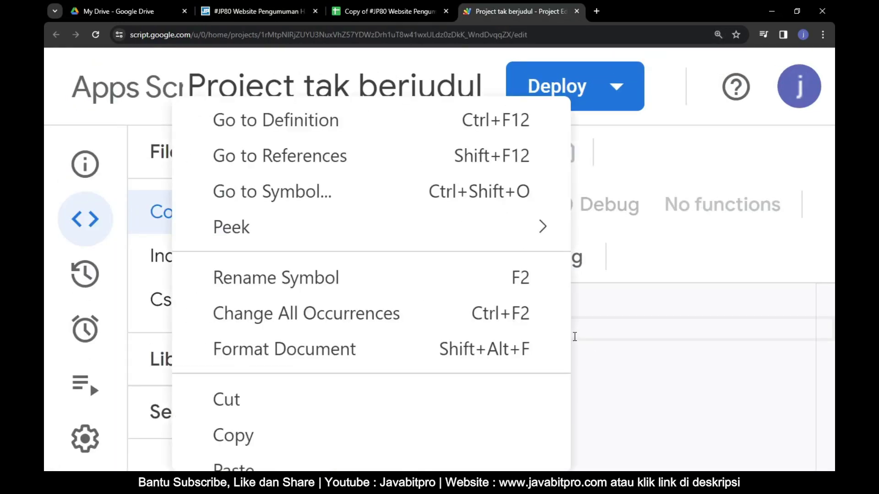
pyautogui.click(364, 407)
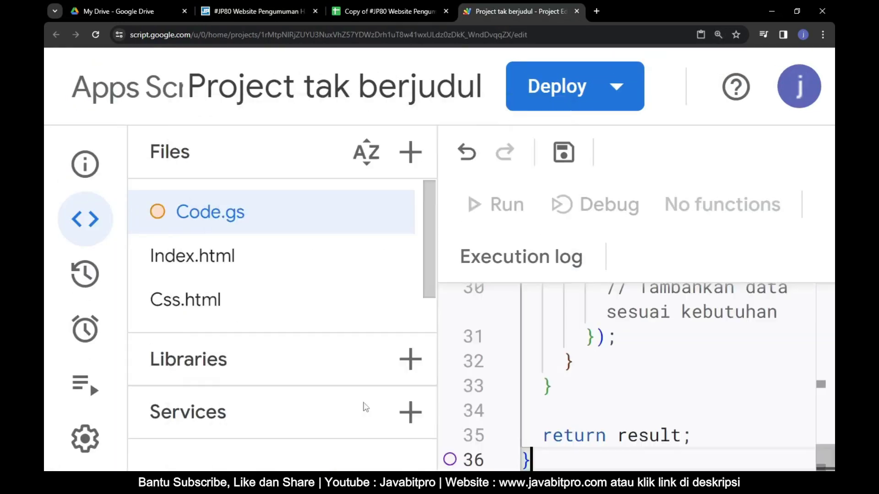
# Copy step 6's Index.html code through </html> and paste it into the project's Index.html
pyautogui.click(253, 11)
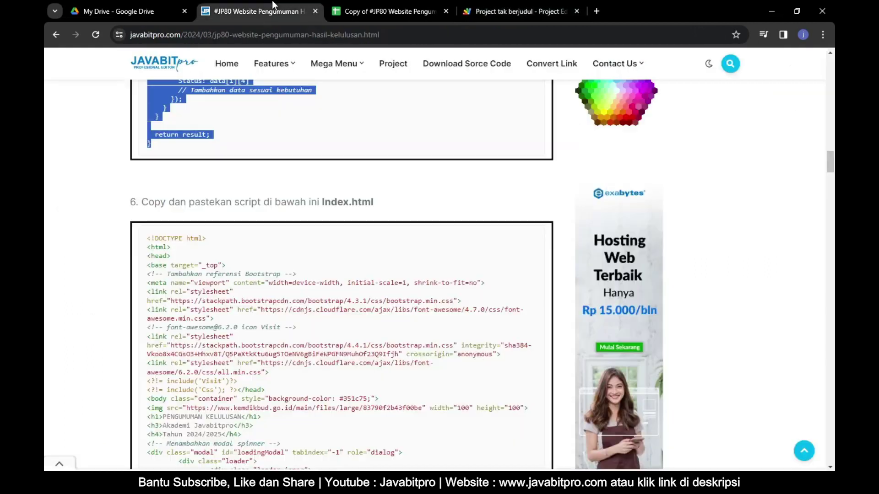
pyautogui.moveTo(141, 201); pyautogui.dragTo(378, 207)
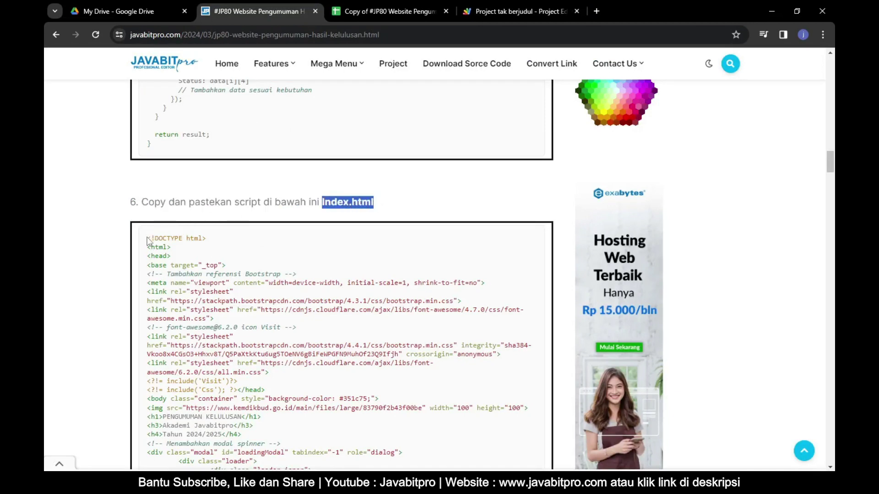
pyautogui.moveTo(147, 238); pyautogui.dragTo(300, 440)
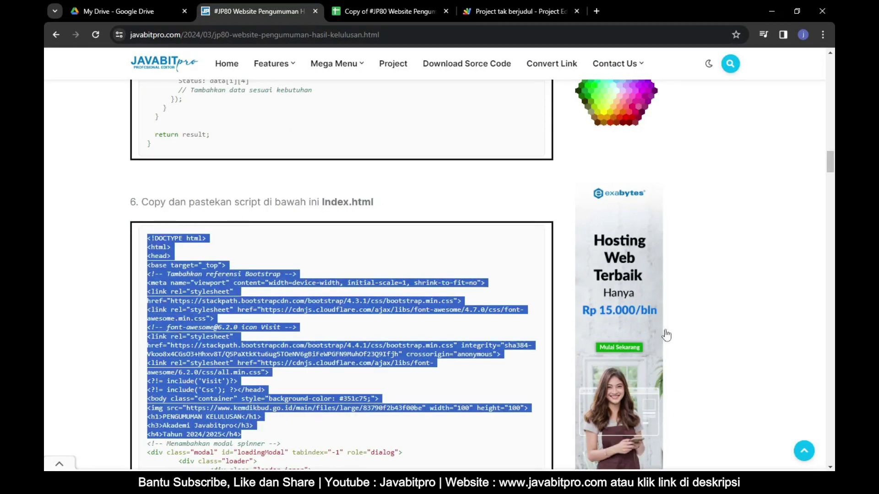
pyautogui.scroll(-15, 666, 335)
pyautogui.keyDown('shift'); pyautogui.click(185, 127); pyautogui.keyUp('shift')
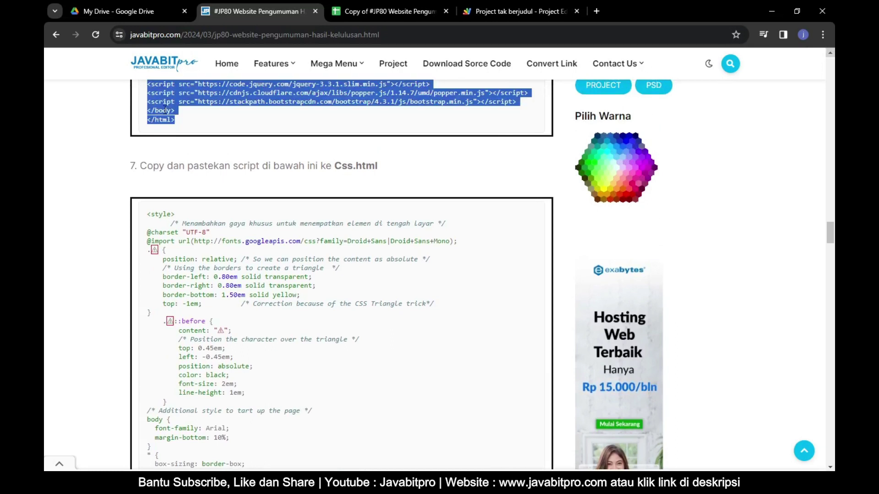
pyautogui.rightClick(165, 113)
pyautogui.click(186, 122)
pyautogui.click(522, 9)
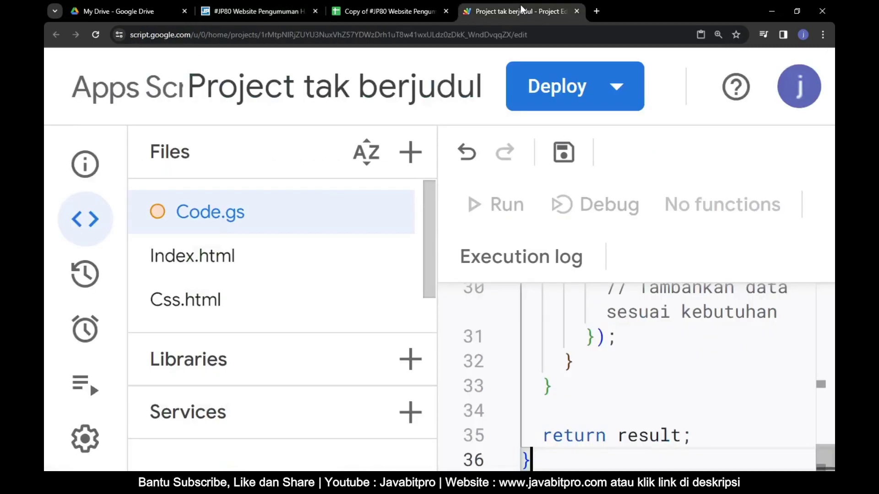
pyautogui.click(209, 257)
pyautogui.rightClick(543, 224)
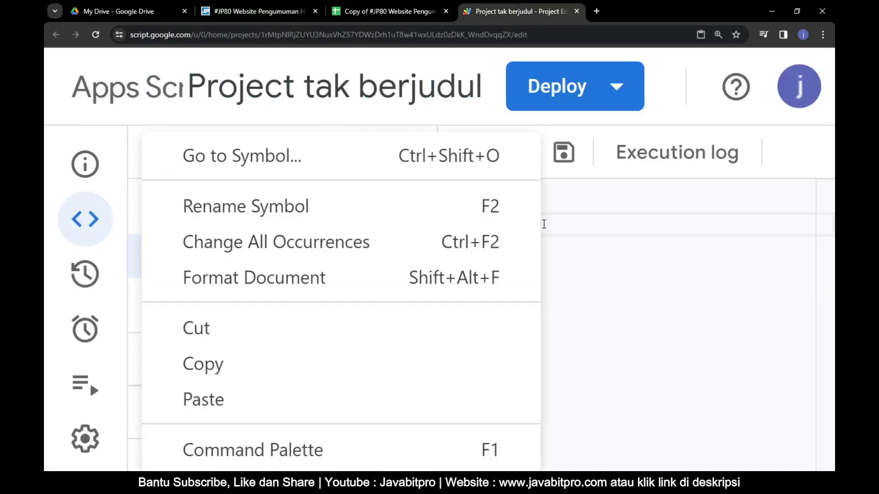
pyautogui.click(328, 397)
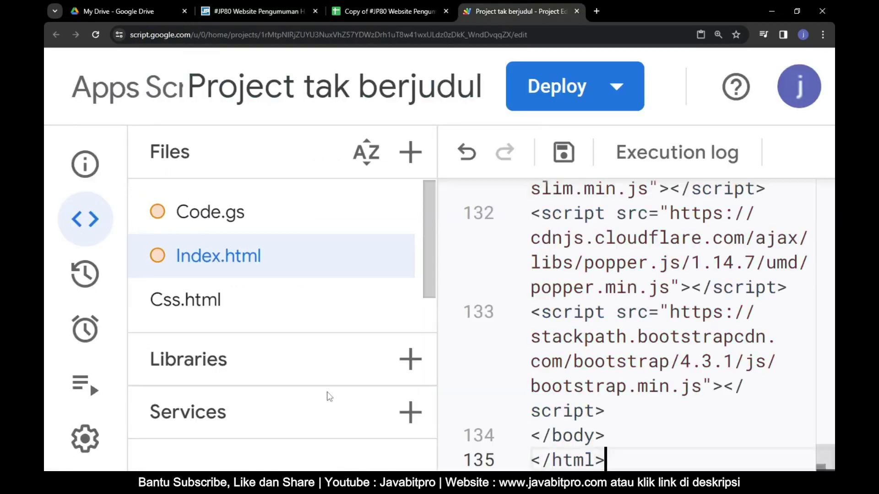
pyautogui.click(250, 6)
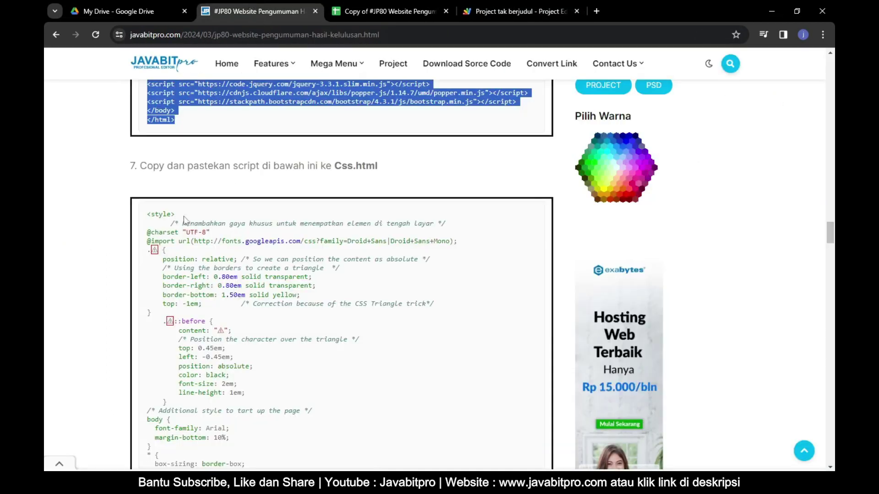
# Copy step 7's code from <style> to </style> and paste it into Css.html
pyautogui.moveTo(145, 166); pyautogui.dragTo(397, 172)
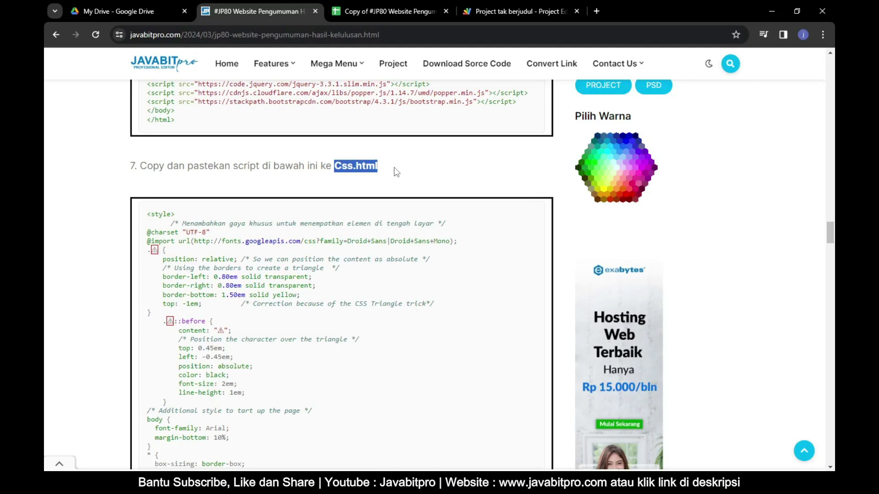
pyautogui.click(264, 203)
pyautogui.moveTo(148, 214); pyautogui.dragTo(273, 444)
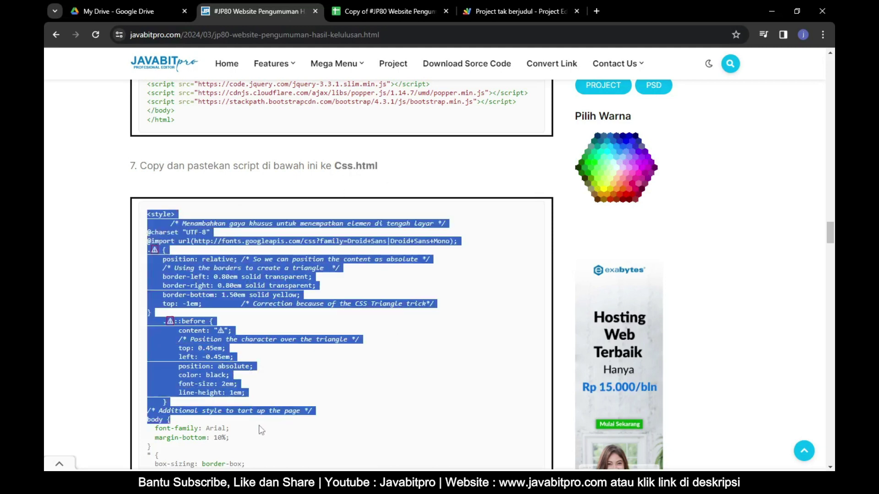
pyautogui.moveTo(273, 467); pyautogui.dragTo(186, 117)
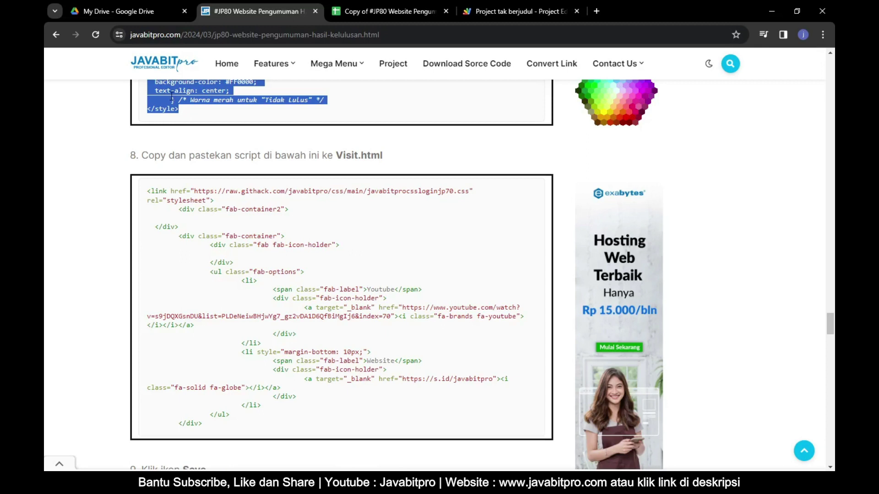
pyautogui.rightClick(172, 97)
pyautogui.click(197, 108)
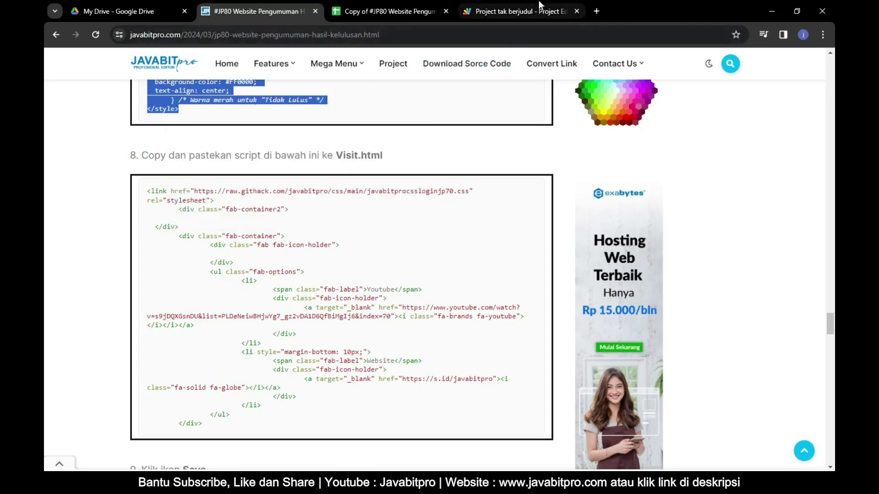
pyautogui.click(539, 6)
pyautogui.click(341, 299)
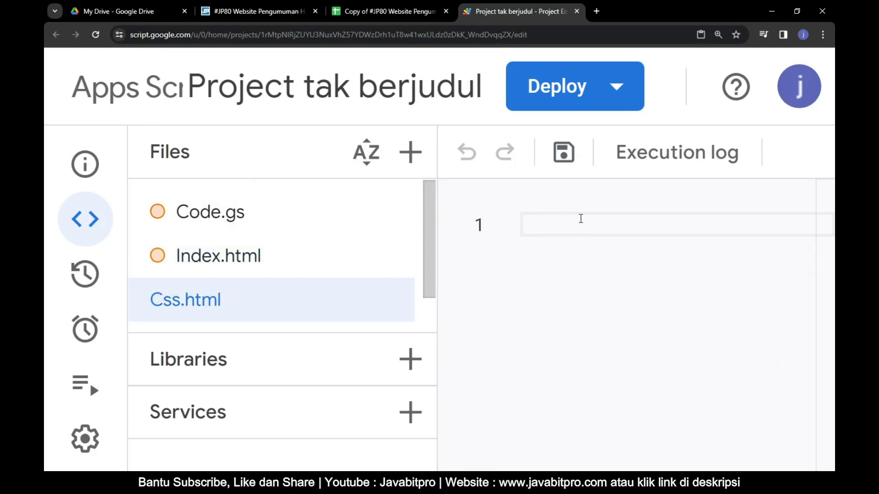
pyautogui.rightClick(581, 219)
pyautogui.click(397, 403)
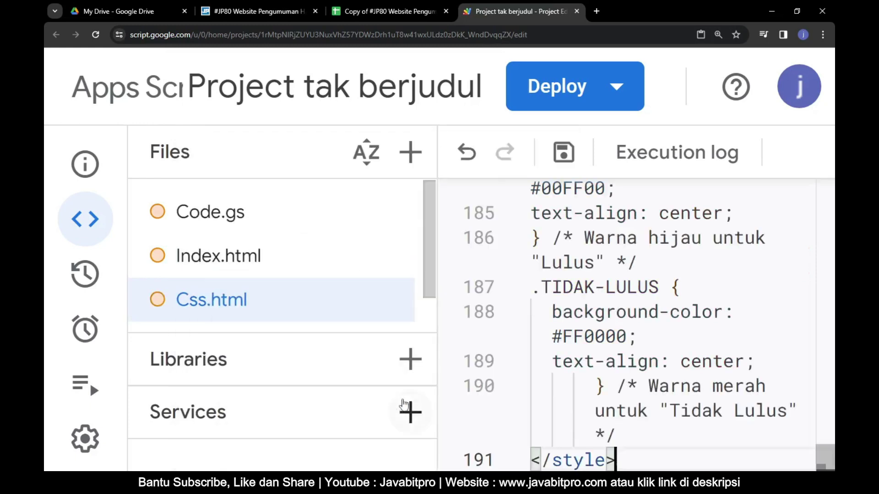
# Copy step 8's Visit.html code block and paste it into the project's Visit.html
pyautogui.click(274, 11)
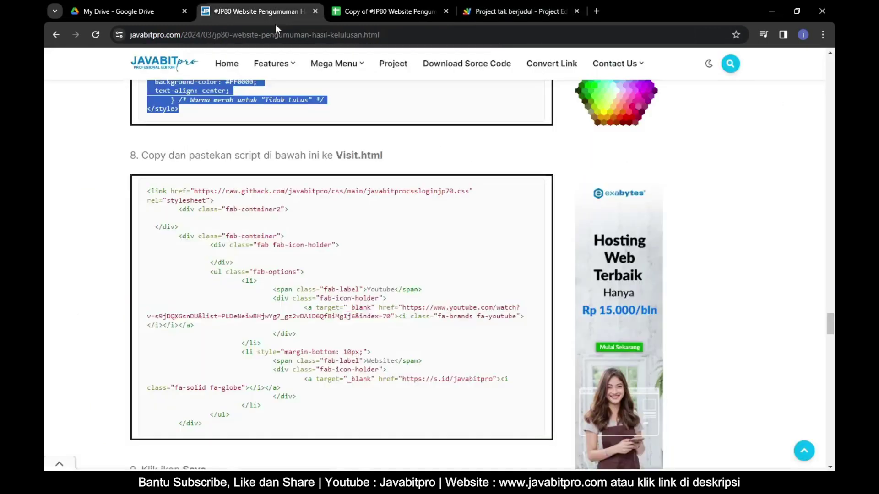
pyautogui.moveTo(143, 155); pyautogui.dragTo(403, 159)
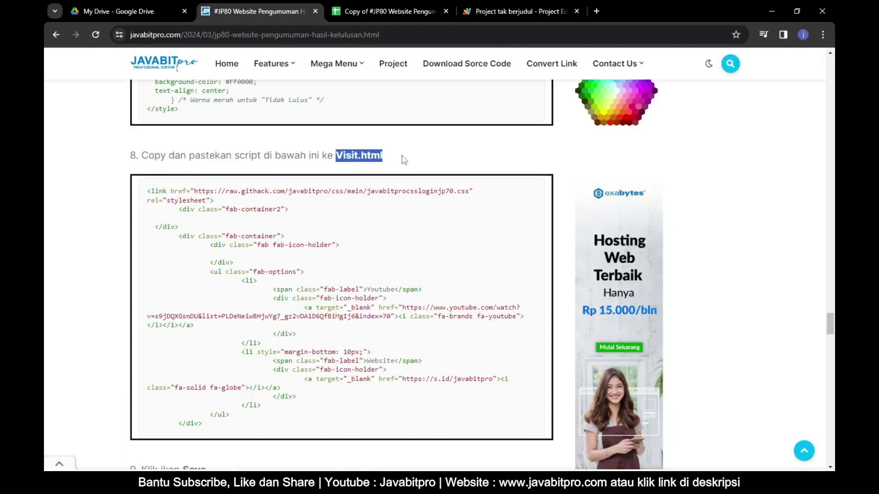
pyautogui.moveTo(153, 196); pyautogui.dragTo(218, 436)
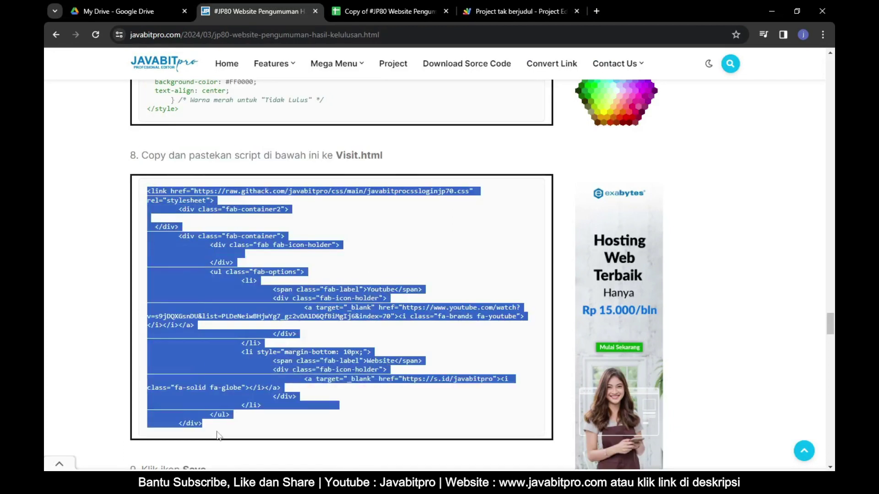
pyautogui.rightClick(236, 347)
pyautogui.click(274, 229)
pyautogui.click(494, 5)
pyautogui.scroll(-1, 320, 289)
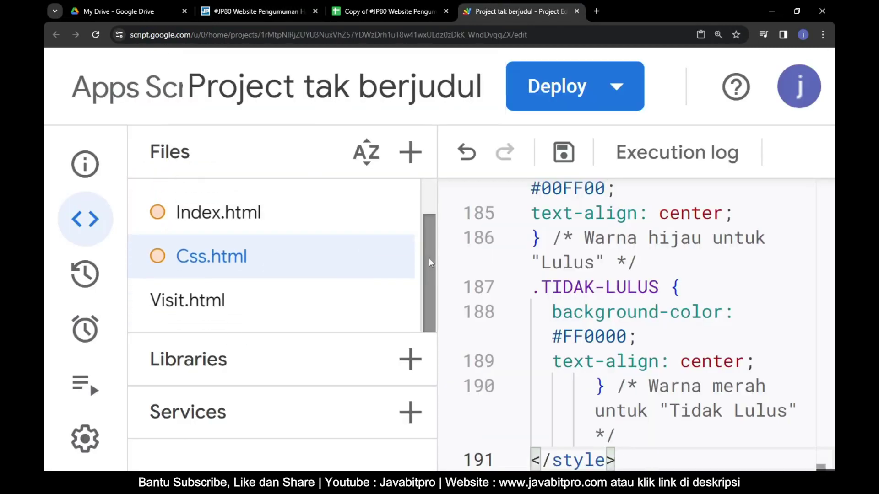
pyautogui.click(282, 313)
pyautogui.rightClick(549, 225)
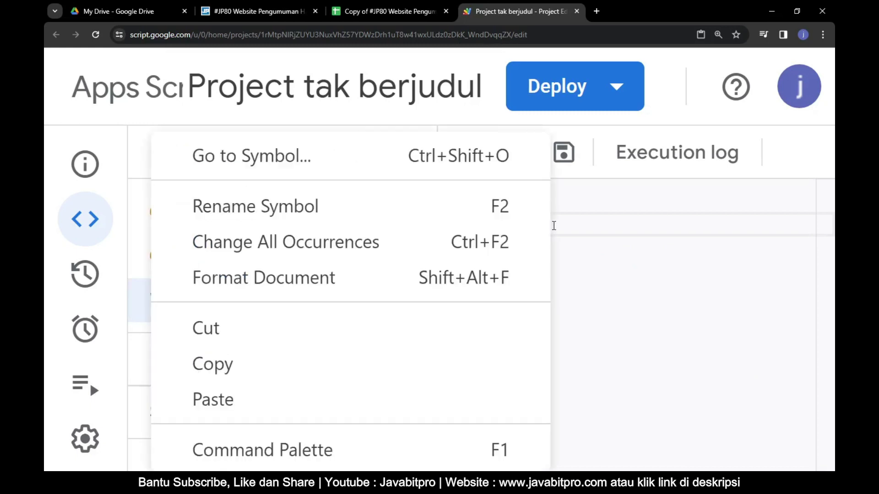
pyautogui.click(333, 405)
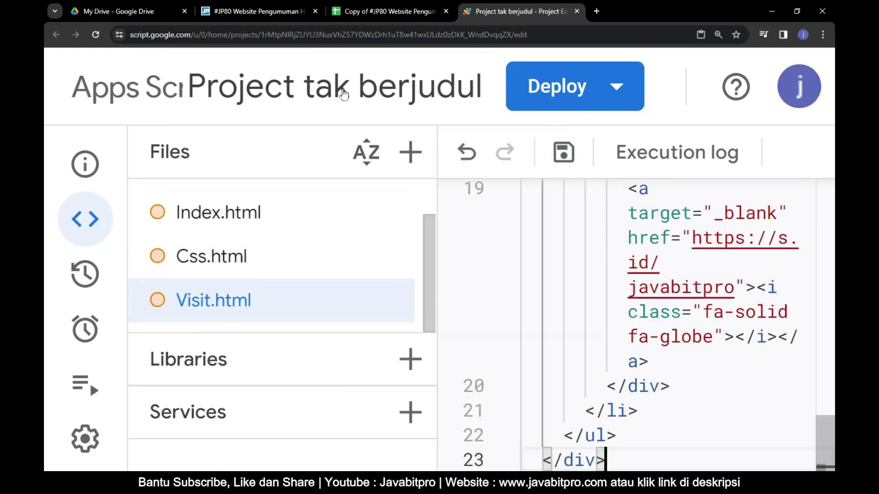
pyautogui.click(286, 4)
pyautogui.scroll(-4, 229, 306)
# Following step 9, save all four files in the Apps Script project
pyautogui.scroll(-1, 220, 293)
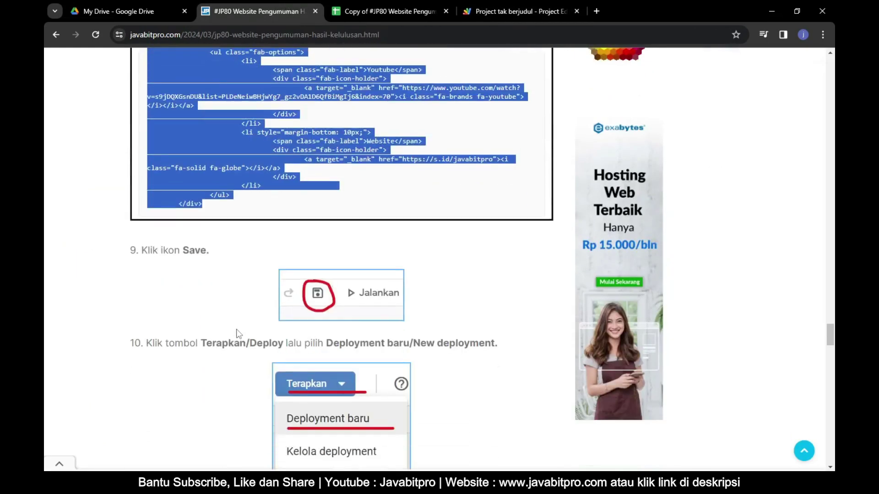
pyautogui.scroll(-2, 217, 287)
pyautogui.moveTo(143, 141); pyautogui.dragTo(210, 142)
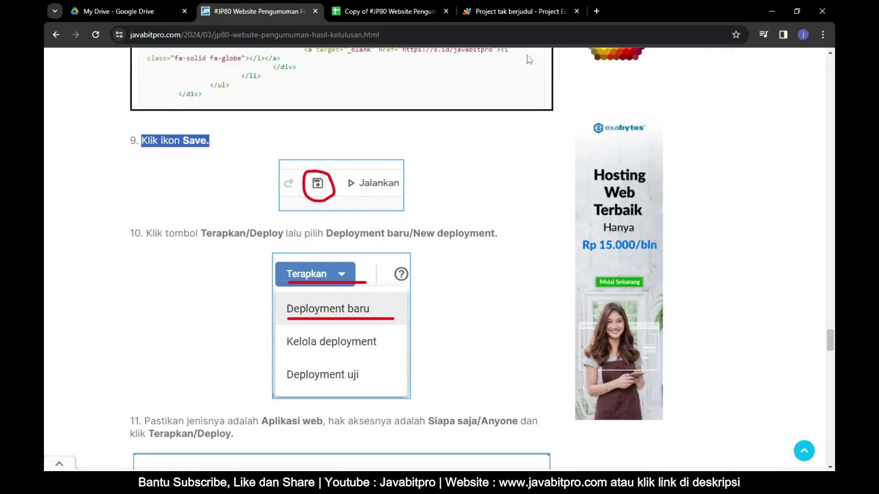
pyautogui.click(517, 11)
pyautogui.click(564, 152)
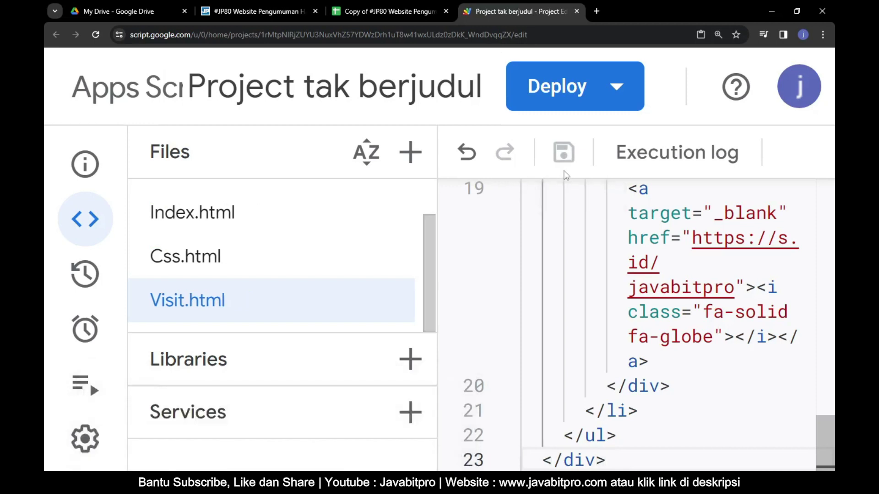
# Read step 10's Deploy → New deployment instruction and go back to the project
pyautogui.click(256, 11)
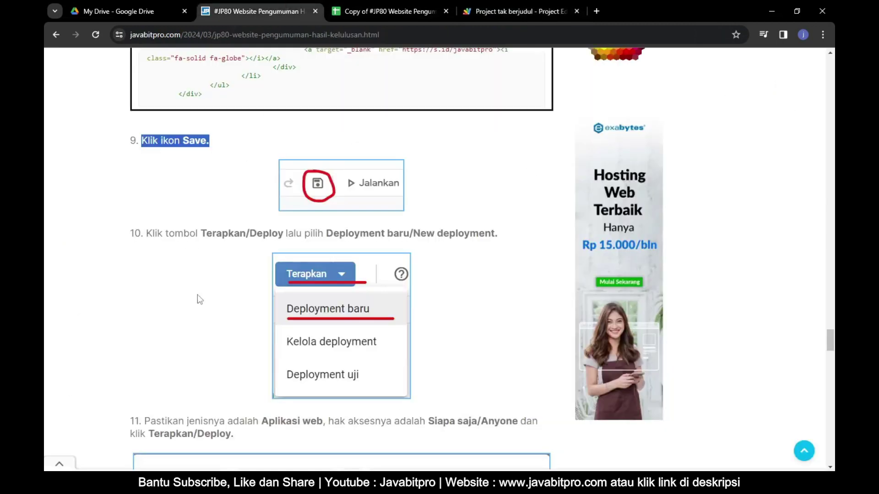
pyautogui.moveTo(148, 231); pyautogui.dragTo(498, 237)
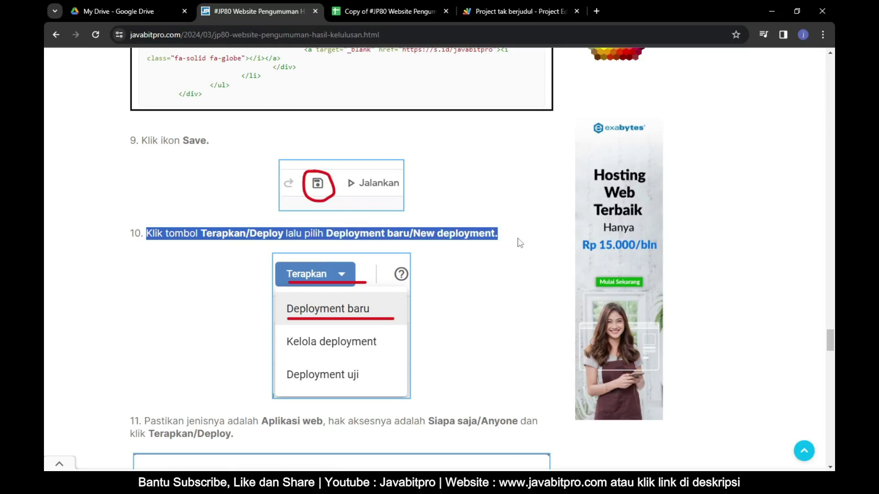
pyautogui.click(520, 243)
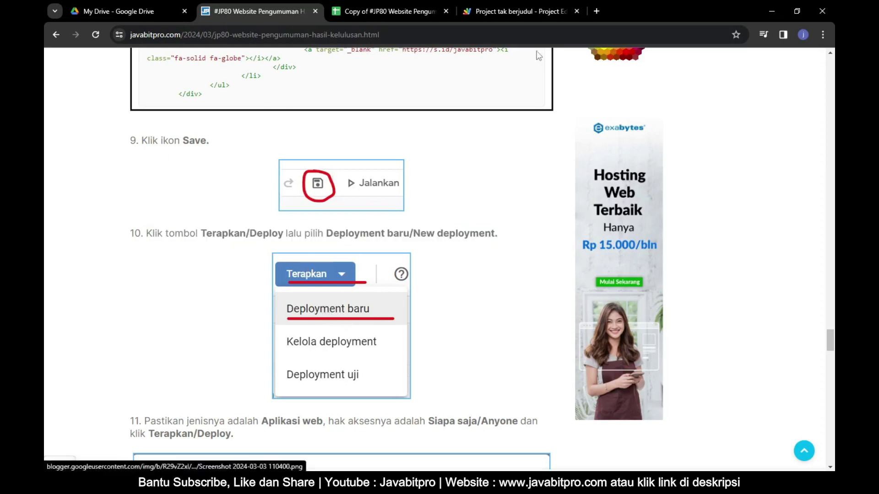
pyautogui.click(510, 5)
# Start a new deployment and zoom the page out so the whole dialog fits
pyautogui.click(602, 91)
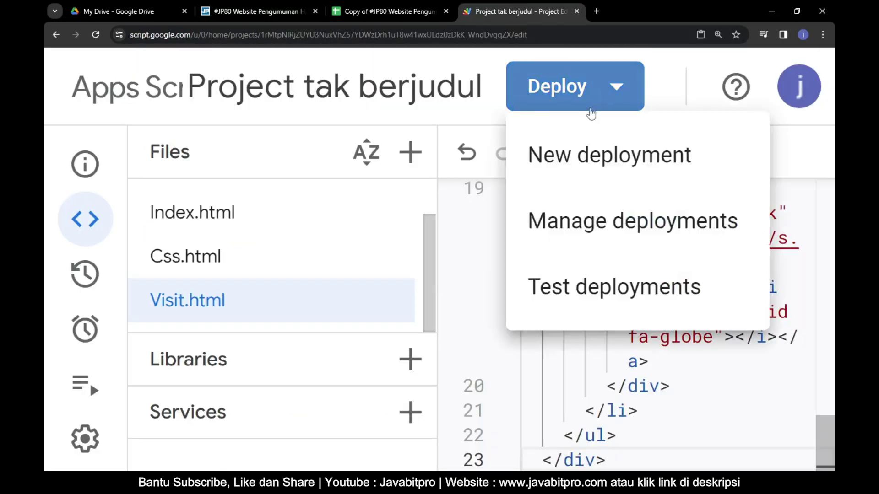
pyautogui.click(665, 162)
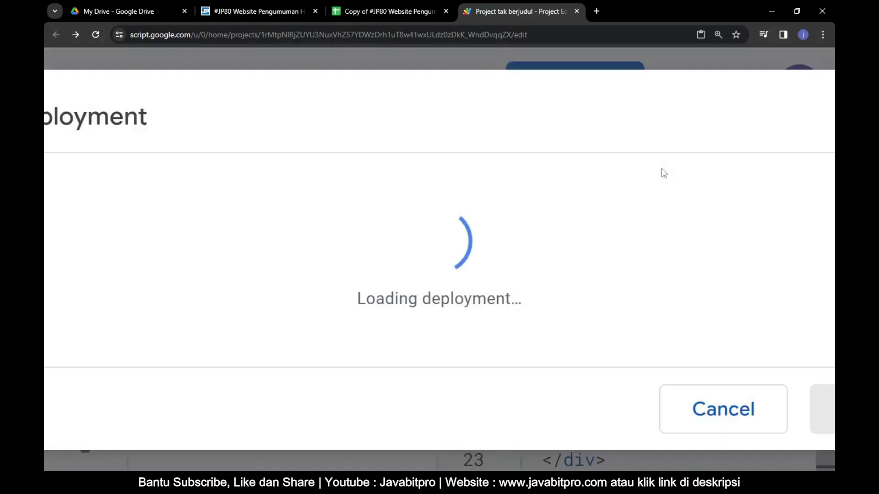
pyautogui.hotkey('ctrl', '-')
pyautogui.hotkey('ctrl', '-')
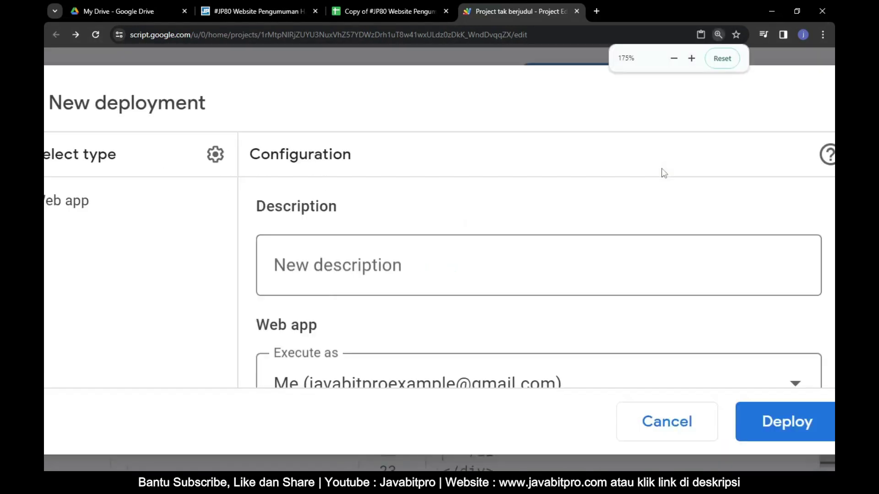
pyautogui.hotkey('ctrl', '-')
pyautogui.hotkey('ctrl', '-')
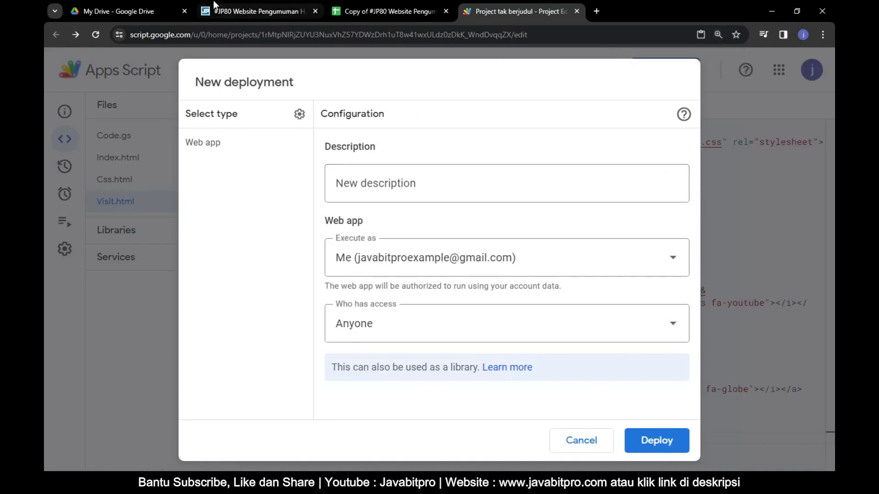
# Check tutorial step 11, then set the web app's Who has access option to Anyone
pyautogui.click(249, 5)
pyautogui.scroll(-2, 210, 326)
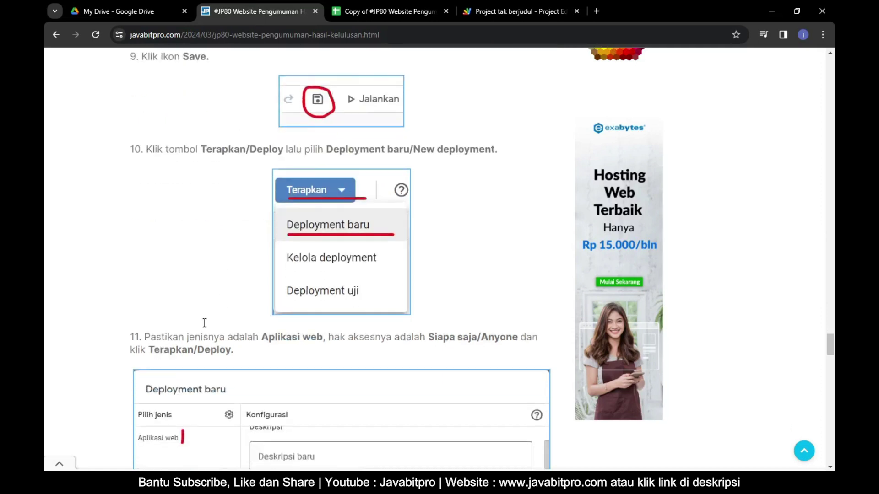
pyautogui.scroll(-1, 206, 320)
pyautogui.scroll(-2, 201, 311)
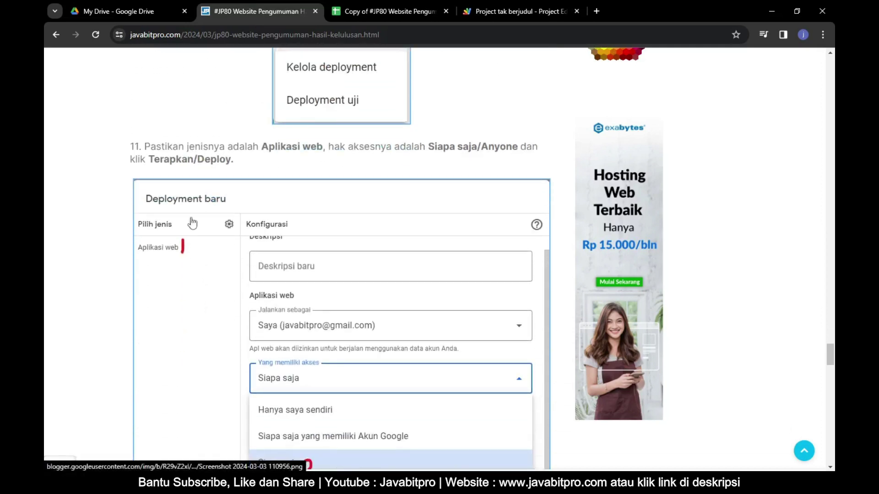
pyautogui.scroll(-1, 185, 195)
pyautogui.moveTo(145, 89); pyautogui.dragTo(536, 91)
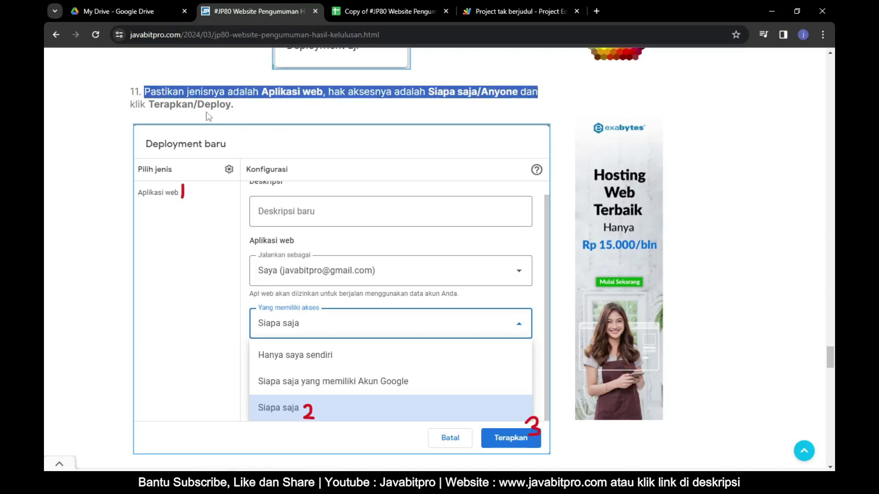
pyautogui.moveTo(132, 105); pyautogui.dragTo(218, 104)
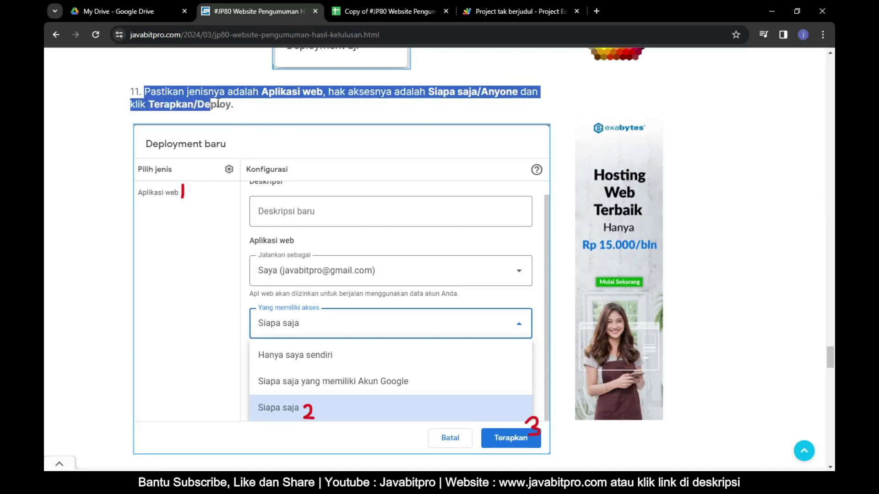
pyautogui.click(264, 108)
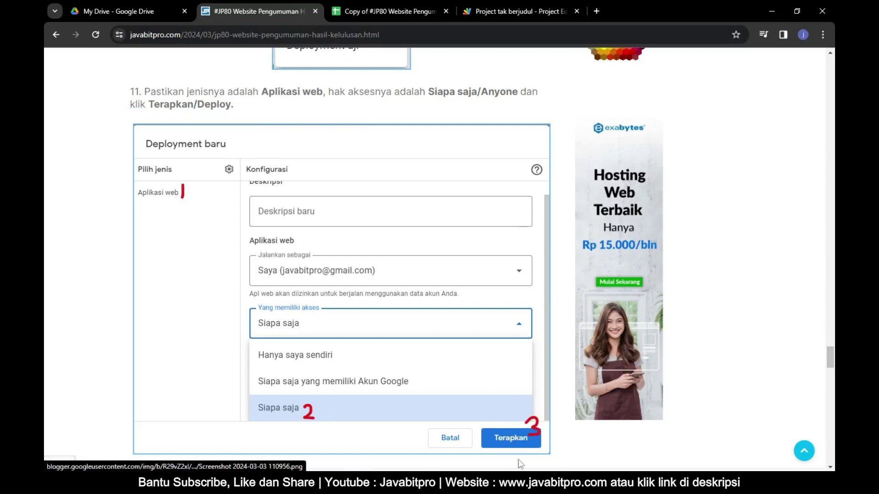
pyautogui.click(536, 2)
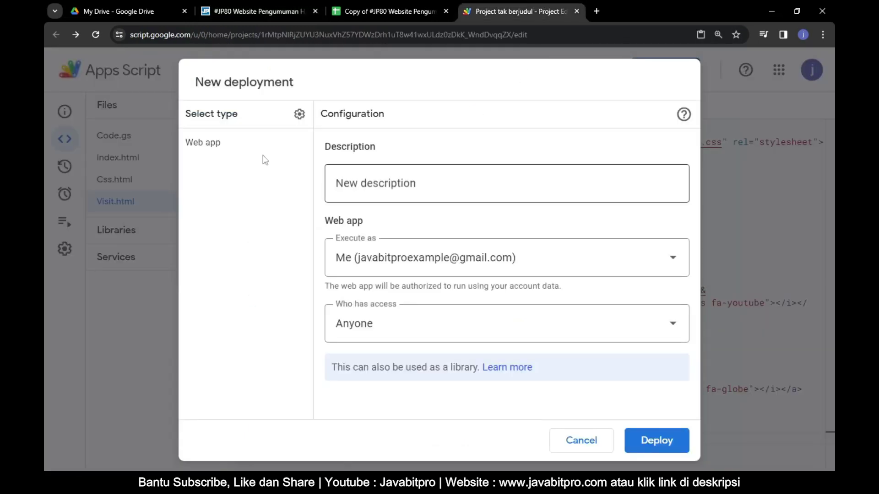
pyautogui.click(486, 324)
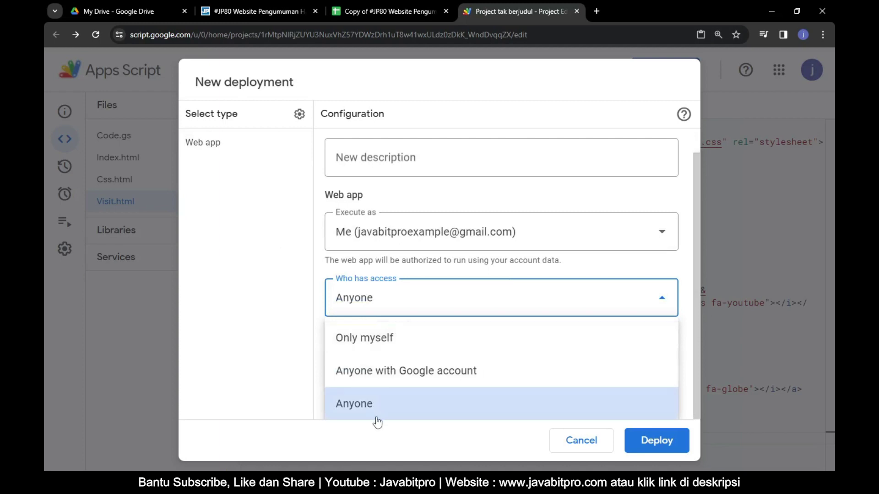
# Deploy the web app and authorize the unverified project to access Google Sheets
pyautogui.click(657, 442)
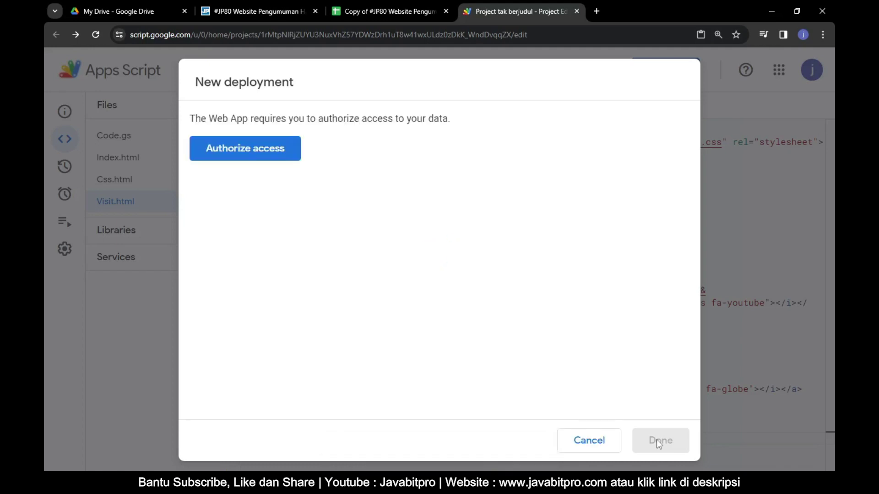
pyautogui.click(276, 147)
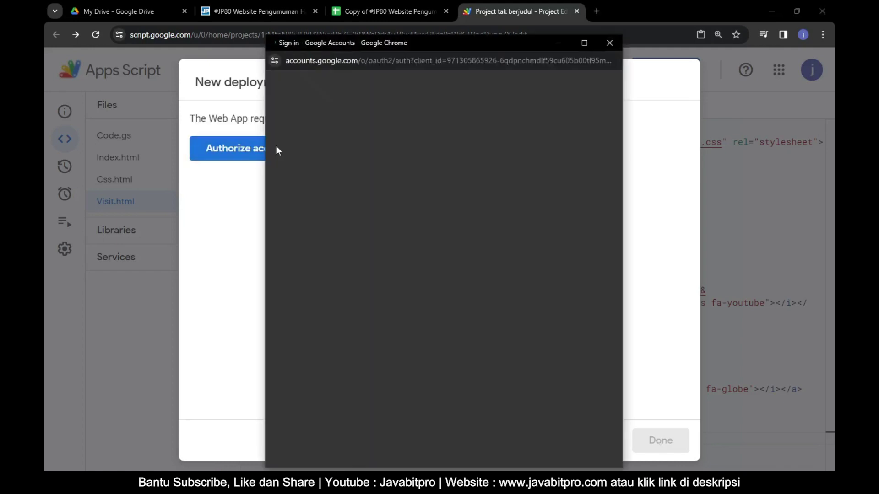
pyautogui.click(425, 273)
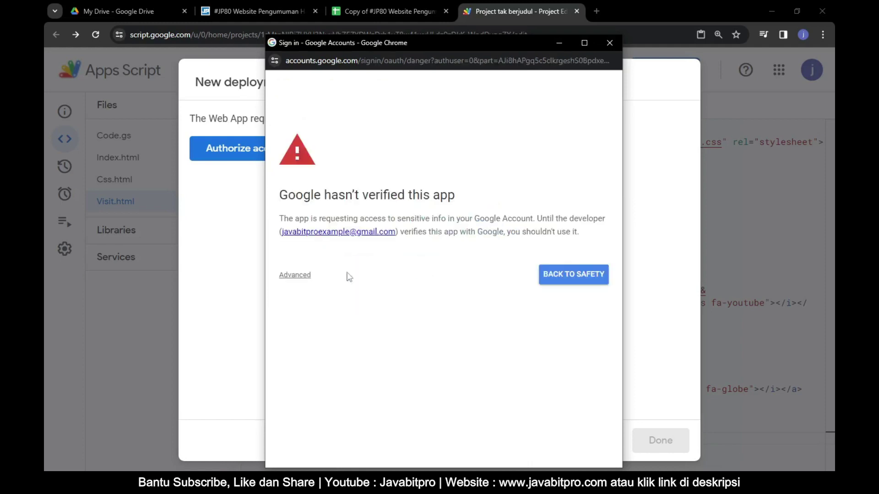
pyautogui.click(304, 277)
pyautogui.click(344, 361)
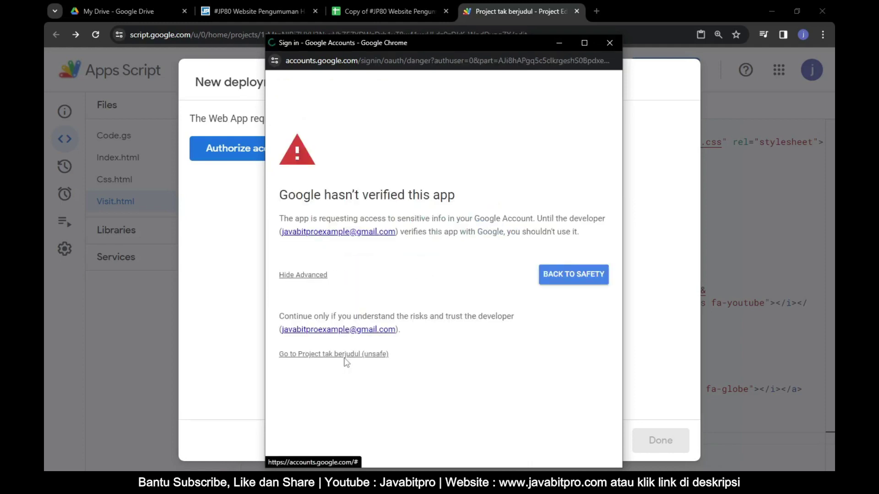
pyautogui.scroll(-1, 345, 363)
pyautogui.scroll(-1, 345, 363)
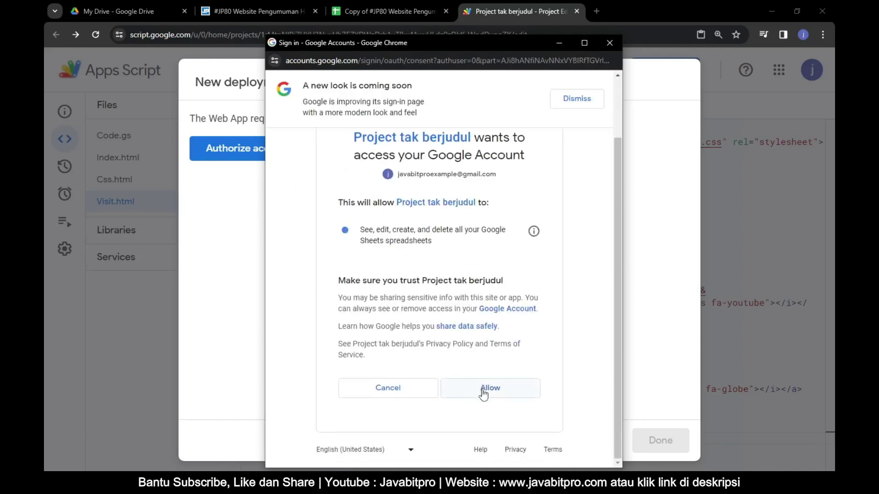
pyautogui.click(482, 387)
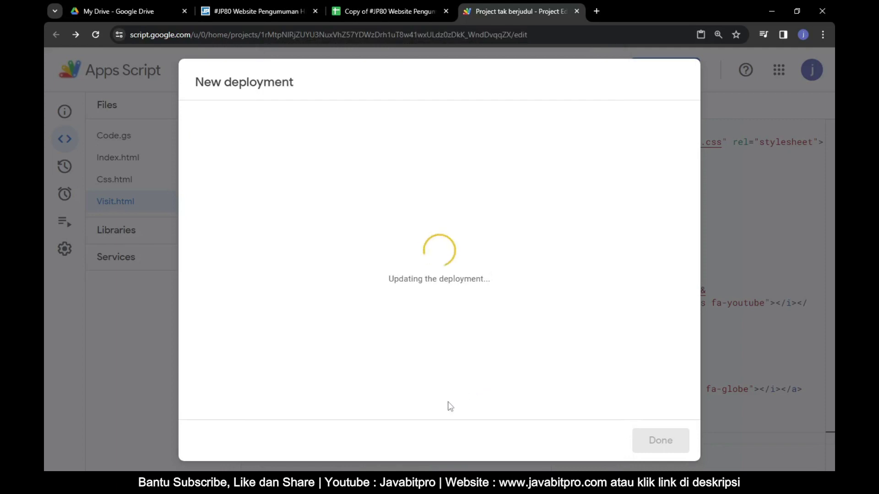
pyautogui.click(254, 11)
pyautogui.scroll(-5, 276, 300)
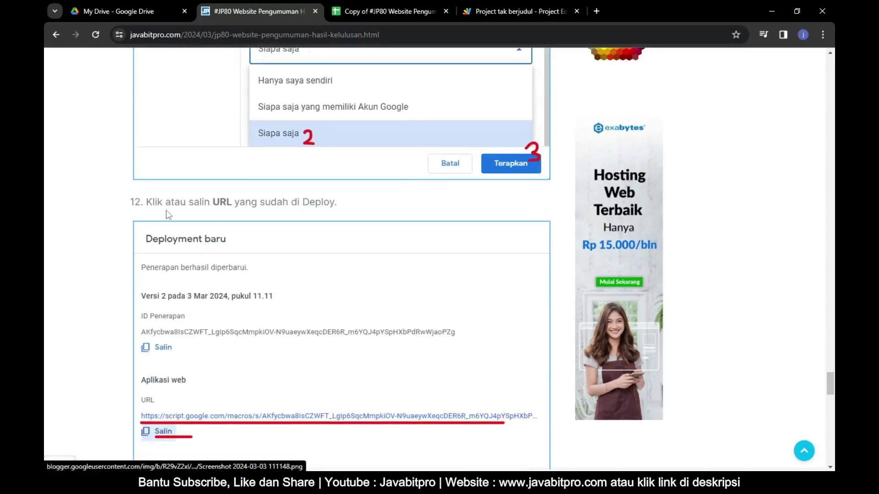
pyautogui.scroll(-1, 167, 213)
pyautogui.moveTo(147, 145); pyautogui.dragTo(331, 151)
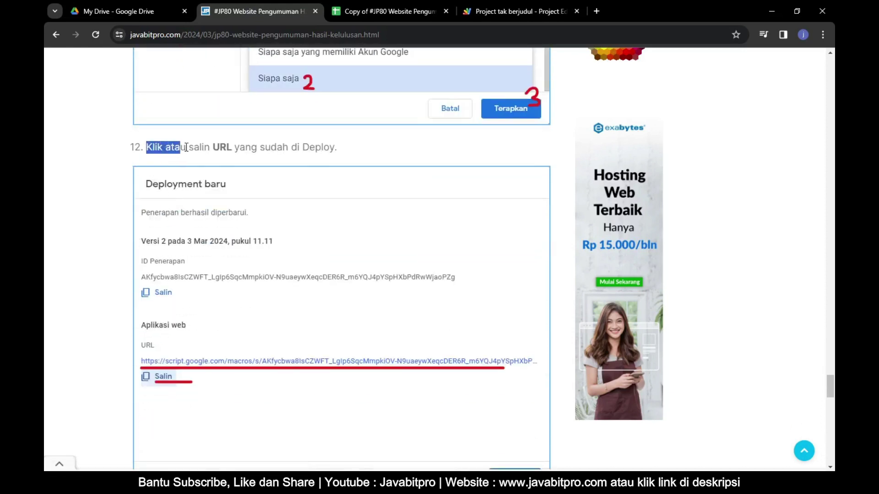
pyautogui.click(356, 151)
pyautogui.scroll(-2, 275, 206)
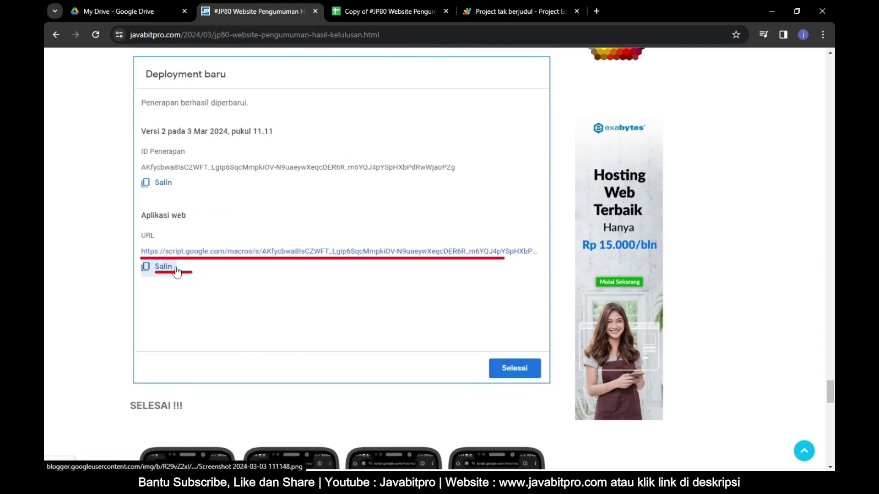
pyautogui.scroll(-1, 123, 386)
pyautogui.scroll(-2, 121, 383)
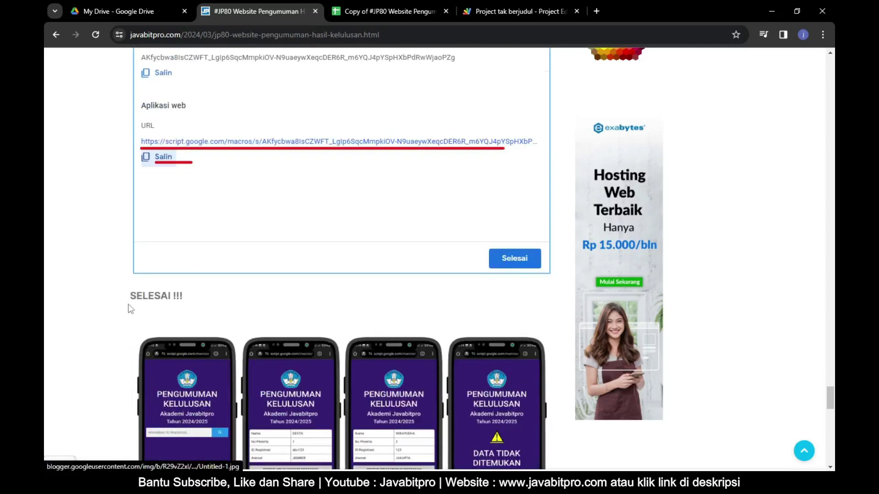
pyautogui.moveTo(131, 295); pyautogui.dragTo(186, 298)
pyautogui.click(350, 293)
pyautogui.scroll(-3, 350, 293)
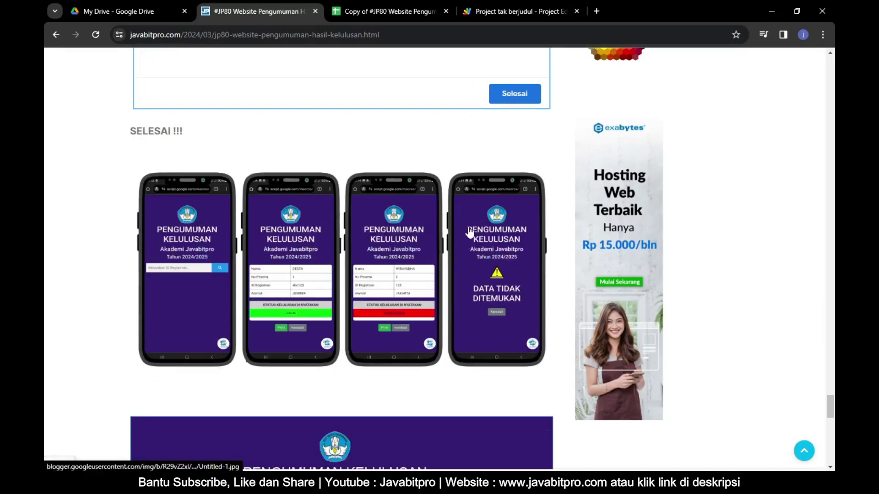
pyautogui.scroll(-3, 409, 259)
pyautogui.scroll(-2, 409, 259)
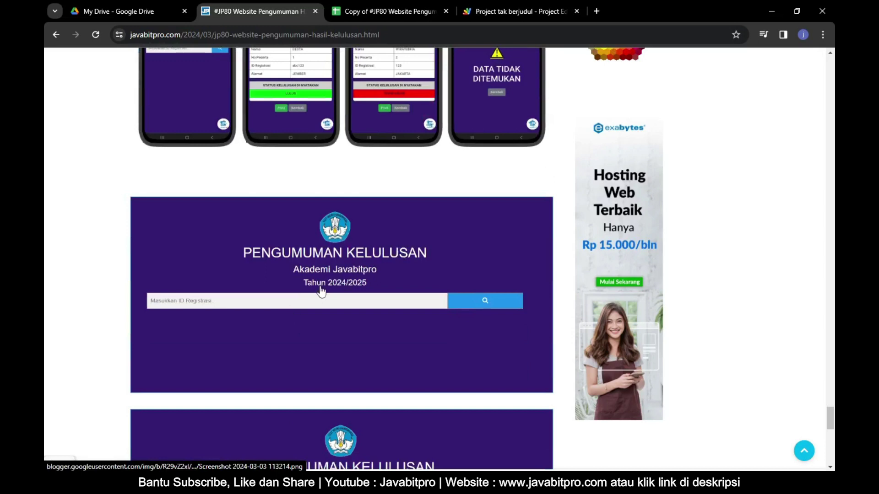
pyautogui.scroll(-4, 320, 291)
pyautogui.scroll(-1, 304, 315)
pyautogui.scroll(-1, 305, 315)
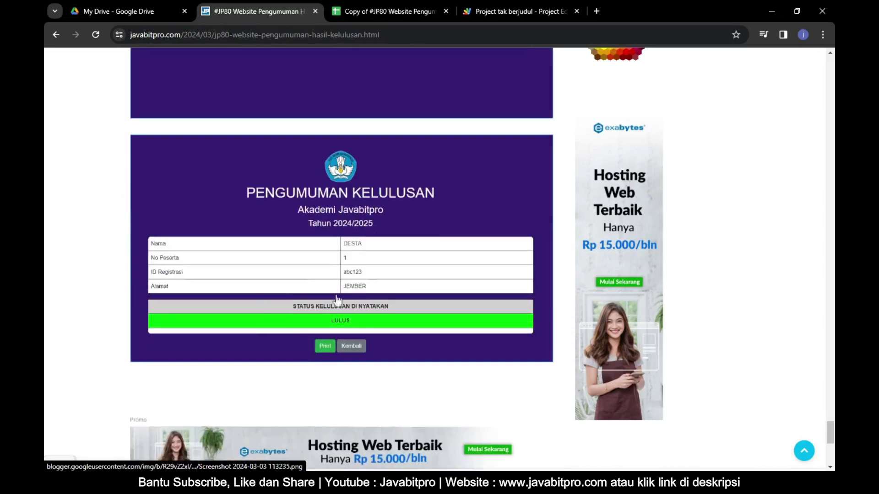
pyautogui.click(514, 14)
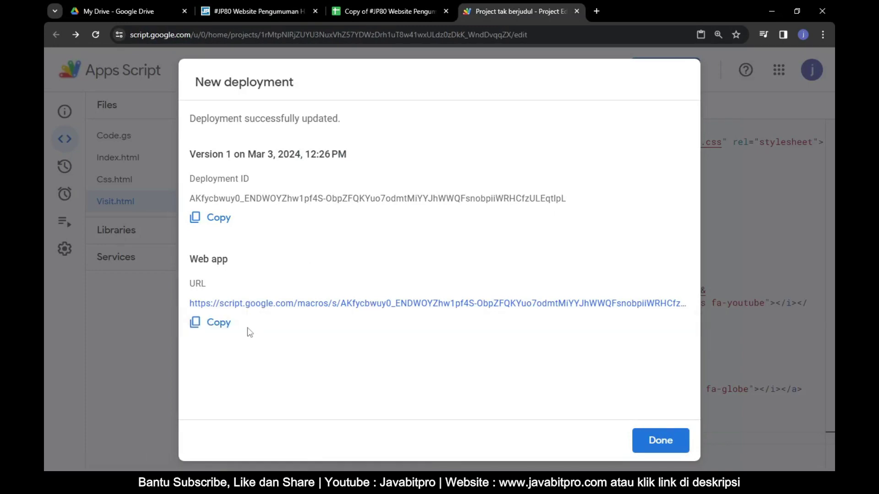
# Copy the web app URL and load it in a new Chrome incognito window
pyautogui.click(224, 326)
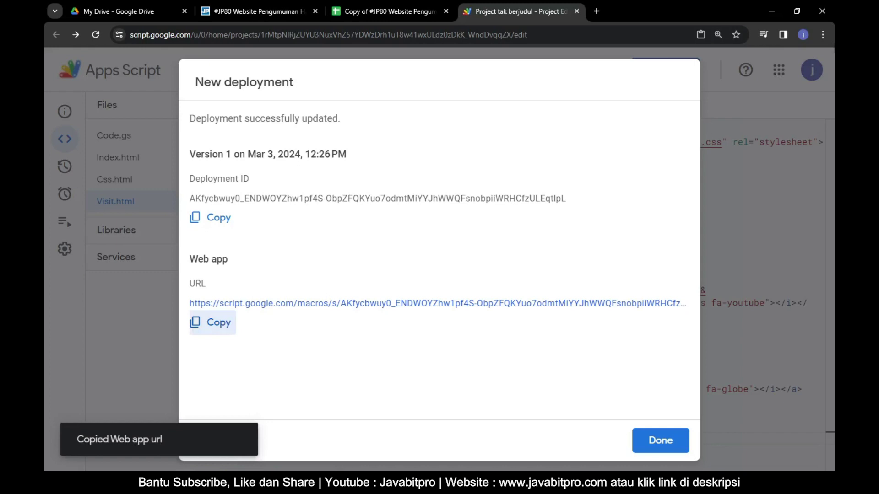
pyautogui.click(823, 34)
pyautogui.click(759, 93)
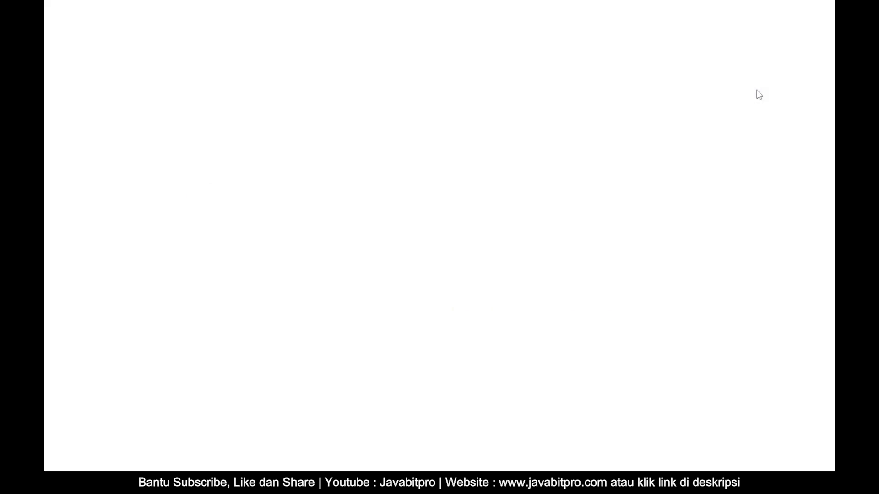
pyautogui.rightClick(516, 33)
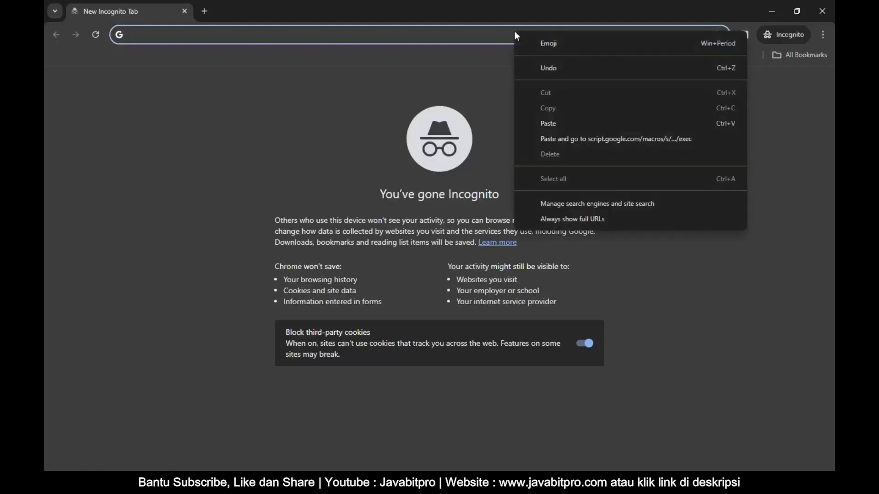
pyautogui.click(559, 123)
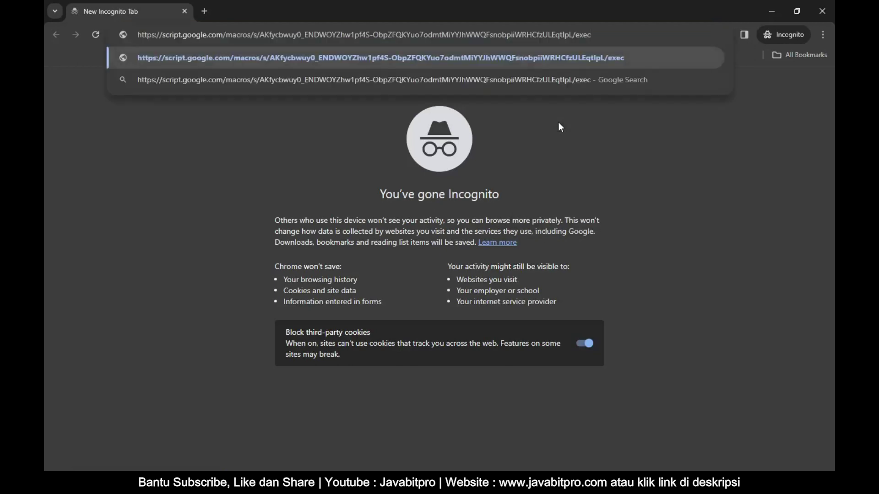
pyautogui.press('Return')
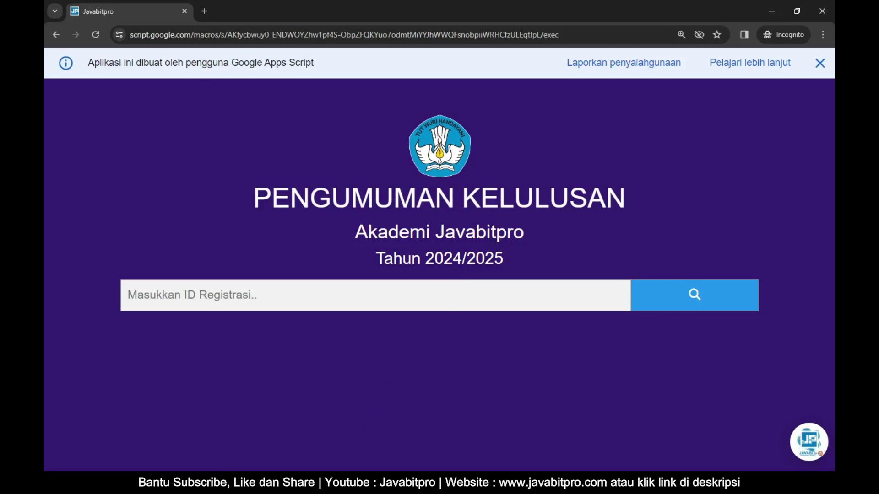
pyautogui.click(288, 407)
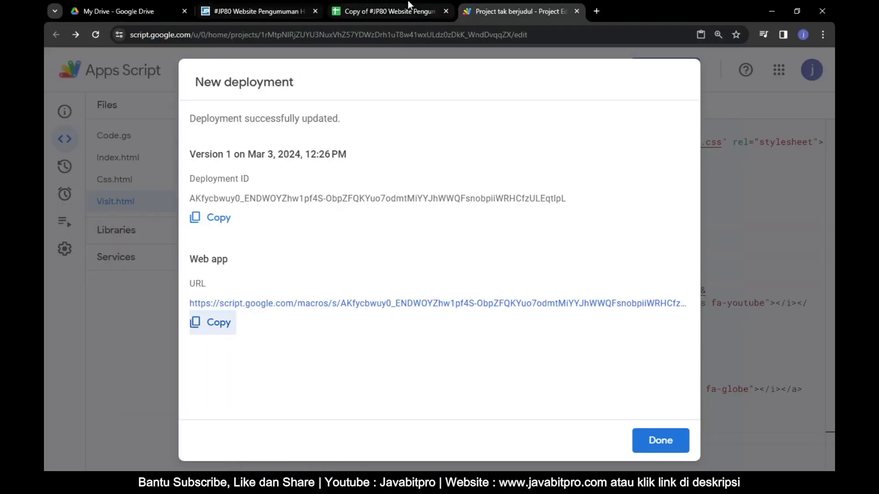
pyautogui.click(403, 9)
pyautogui.click(236, 229)
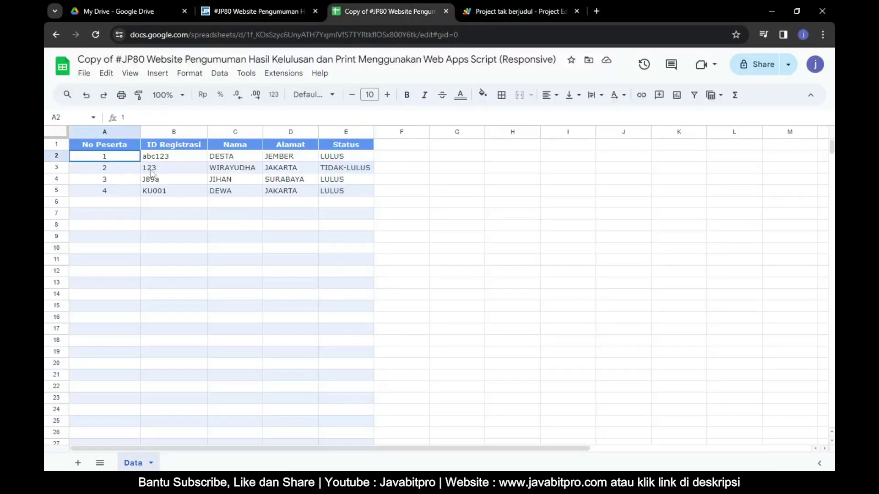
pyautogui.moveTo(113, 158); pyautogui.dragTo(357, 205)
pyautogui.click(395, 218)
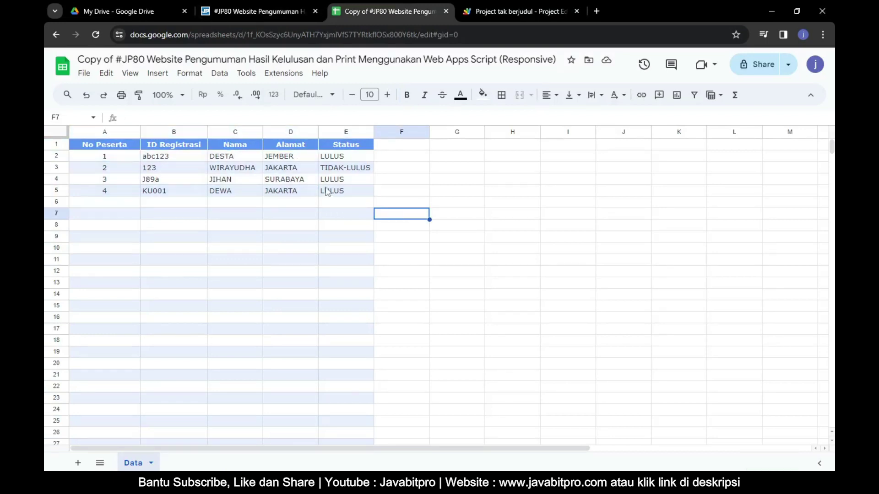
pyautogui.moveTo(169, 158); pyautogui.dragTo(170, 192)
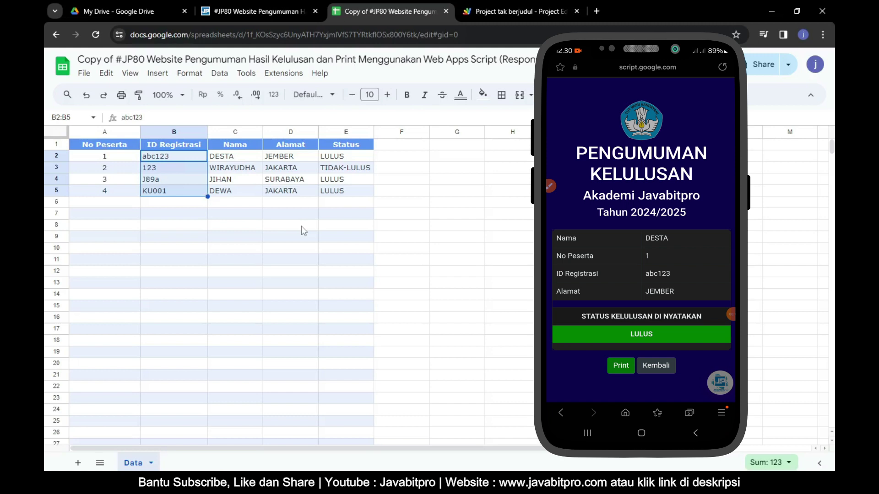
pyautogui.click(115, 158)
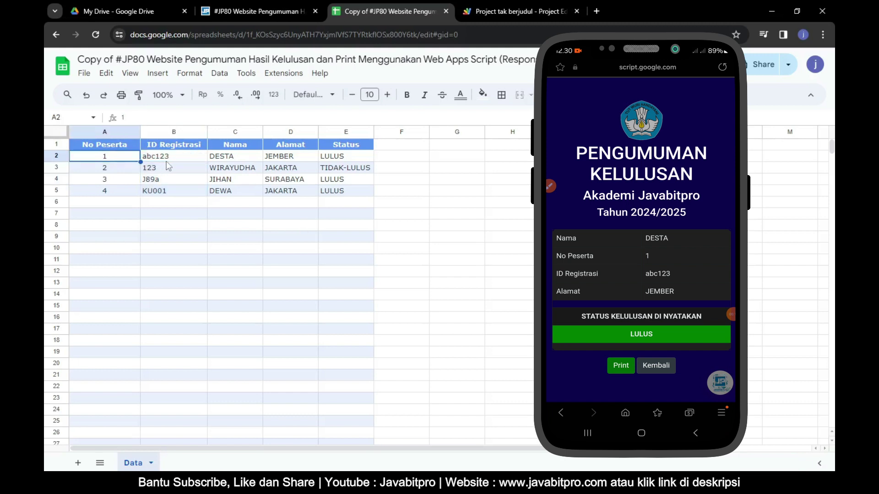
pyautogui.click(168, 160)
pyautogui.click(229, 158)
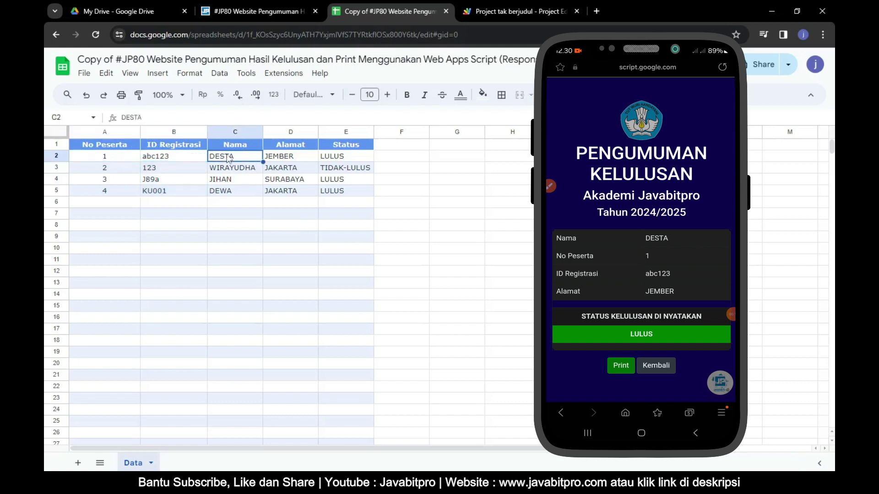
pyautogui.click(284, 159)
pyautogui.click(341, 160)
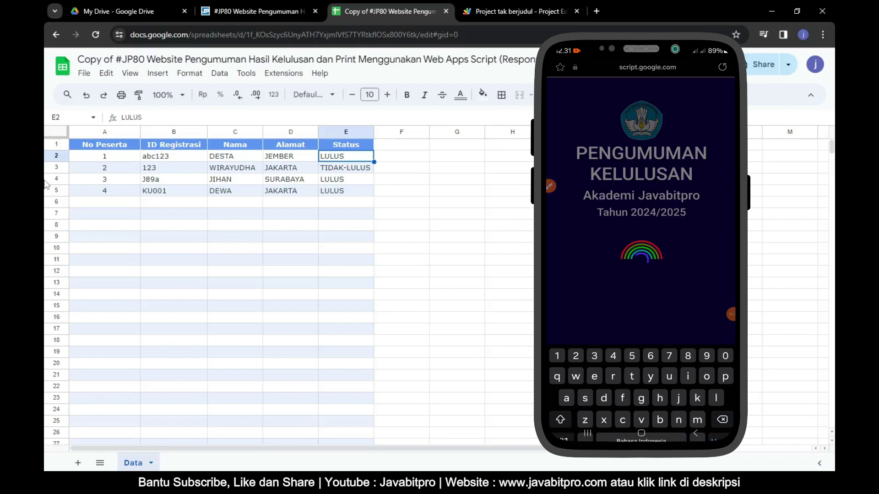
pyautogui.click(123, 167)
pyautogui.click(186, 173)
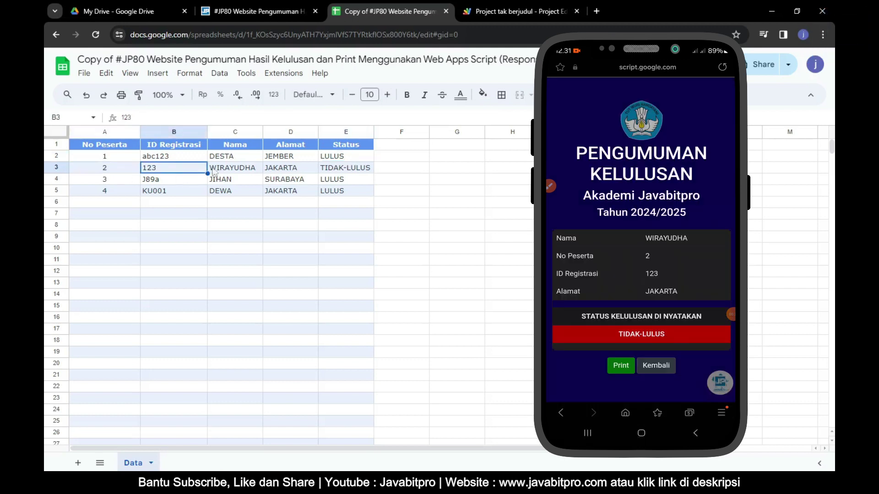
pyautogui.click(237, 172)
pyautogui.click(287, 169)
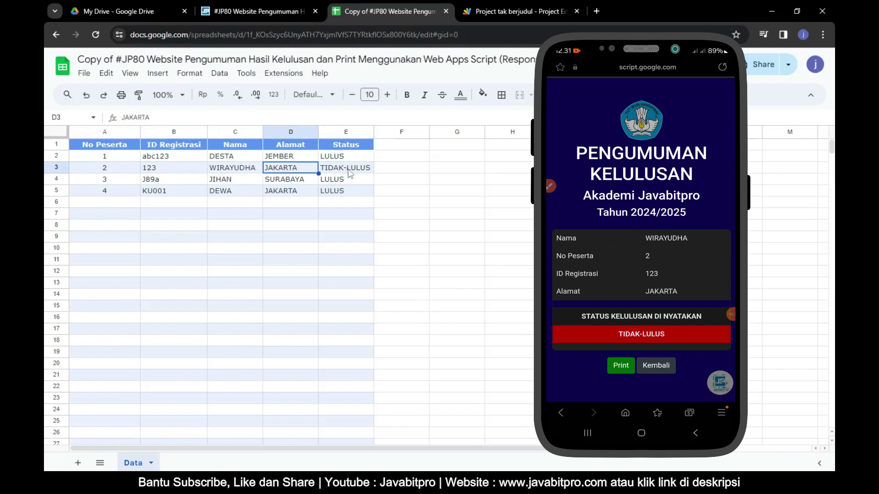
pyautogui.click(350, 173)
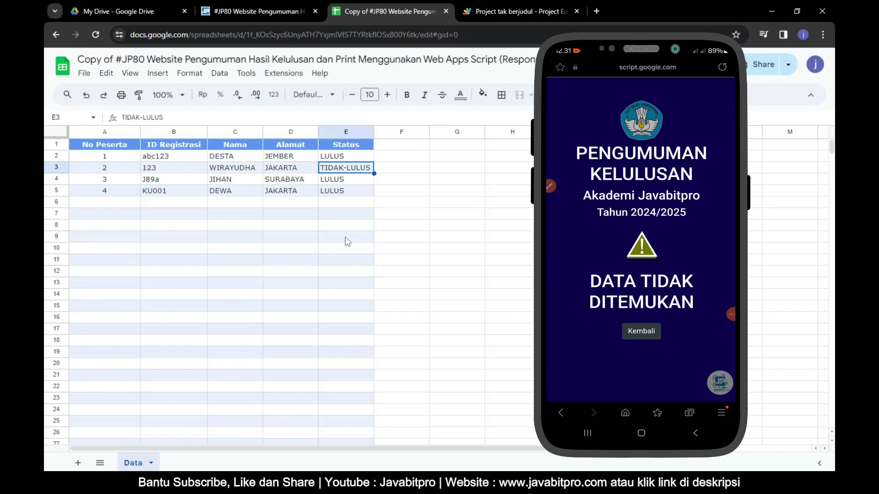
pyautogui.click(121, 207)
pyautogui.write('5')
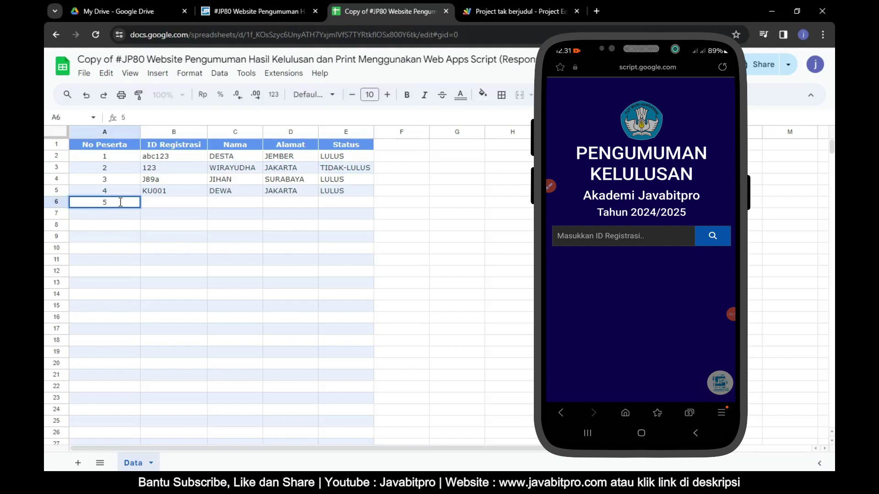
pyautogui.click(173, 201)
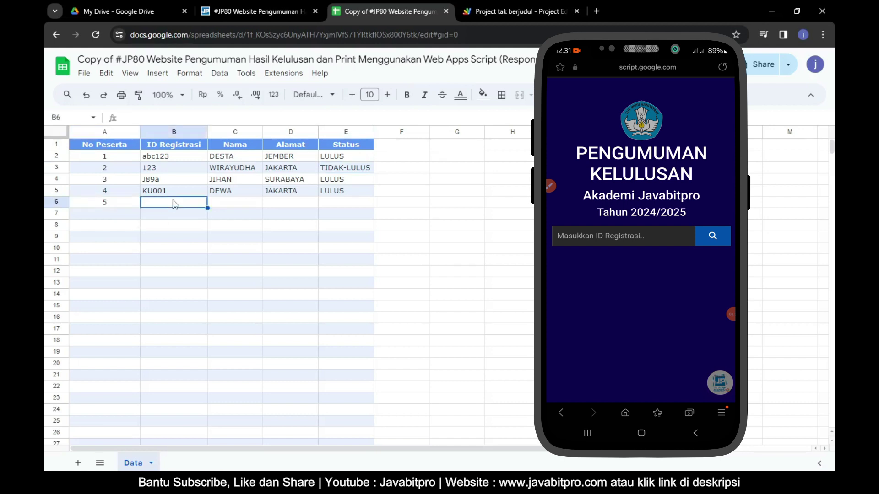
pyautogui.write('COBA123a')
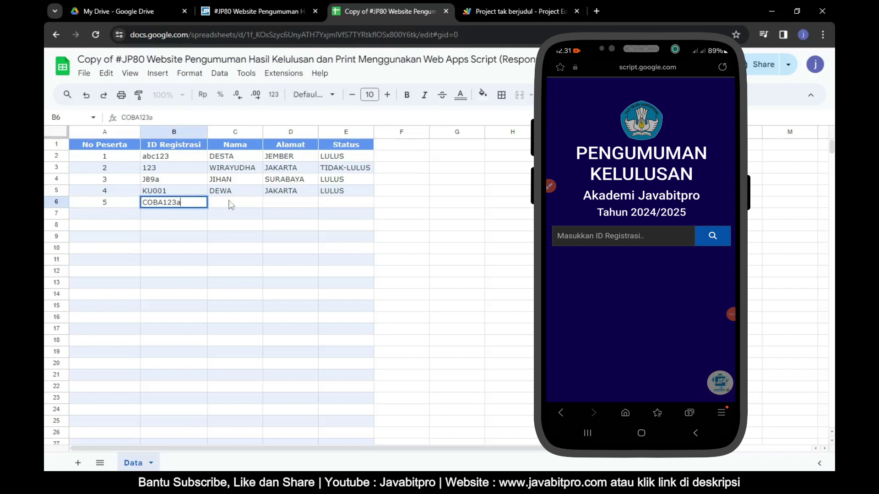
pyautogui.click(230, 204)
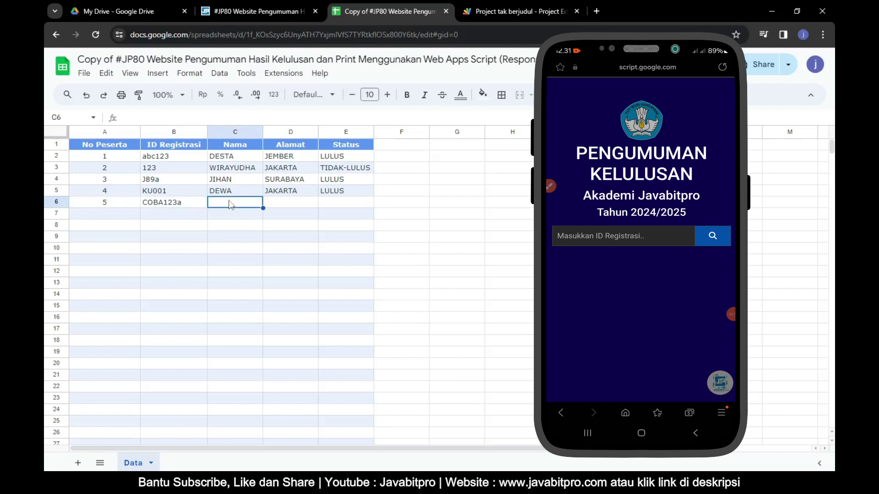
pyautogui.write('ANGGA')
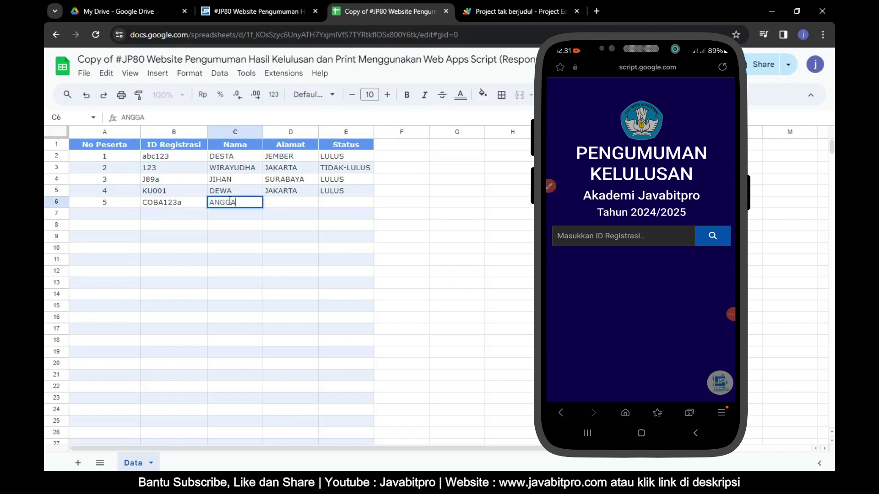
pyautogui.press('Tab')
pyautogui.write('JEMB')
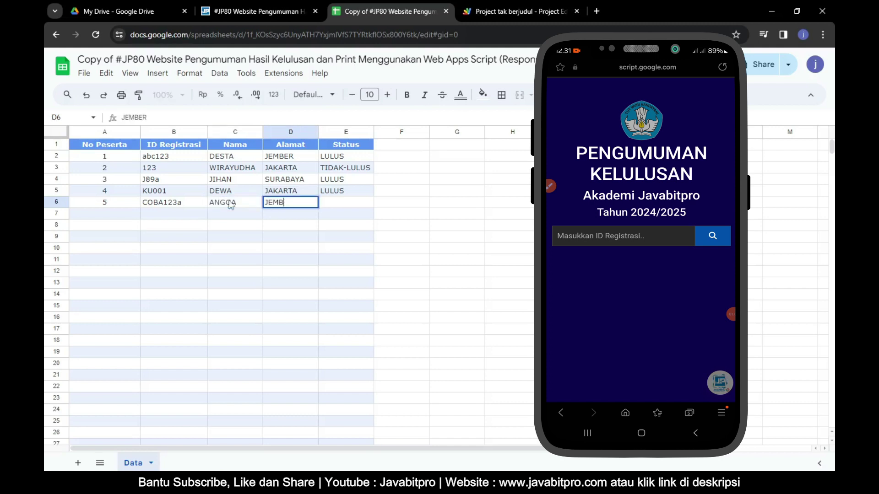
pyautogui.press('Tab')
pyautogui.write('LULU')
pyautogui.press('Return')
pyautogui.write('COBA')
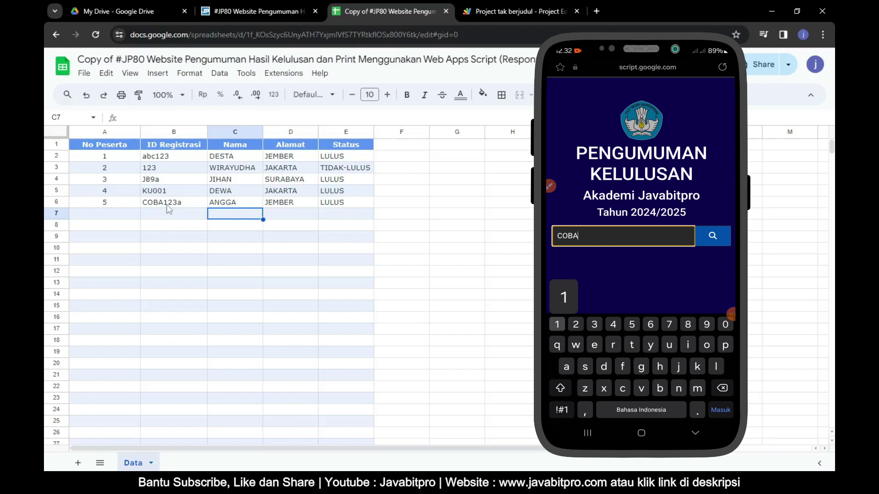
# Review the new row's values COBA123a, ANGGA, JEMBER and LULUS in B6:E6
pyautogui.click(167, 205)
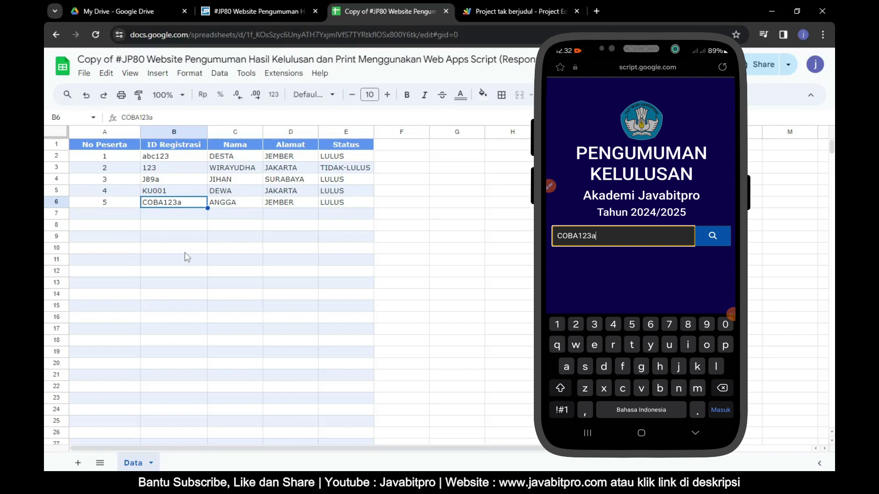
pyautogui.click(250, 202)
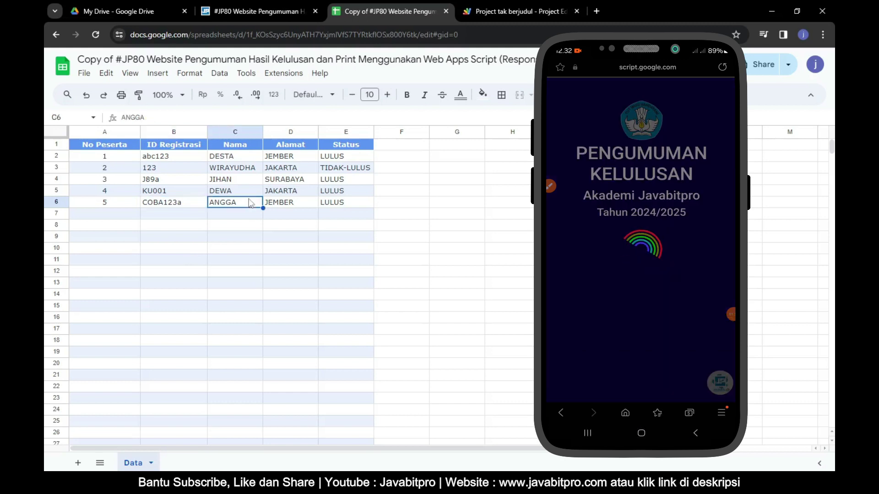
pyautogui.click(285, 205)
pyautogui.click(329, 207)
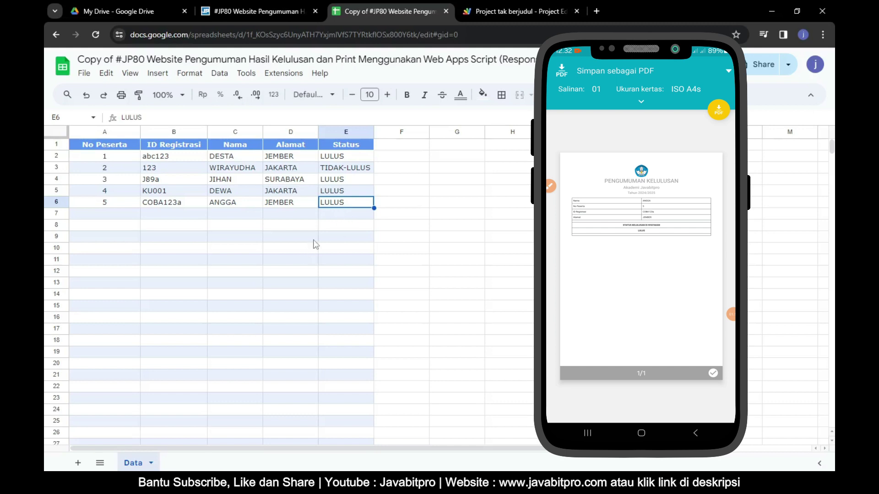
# Reload the web app and search participant 4's ID KU001 copied from the sheet
pyautogui.click(412, 453)
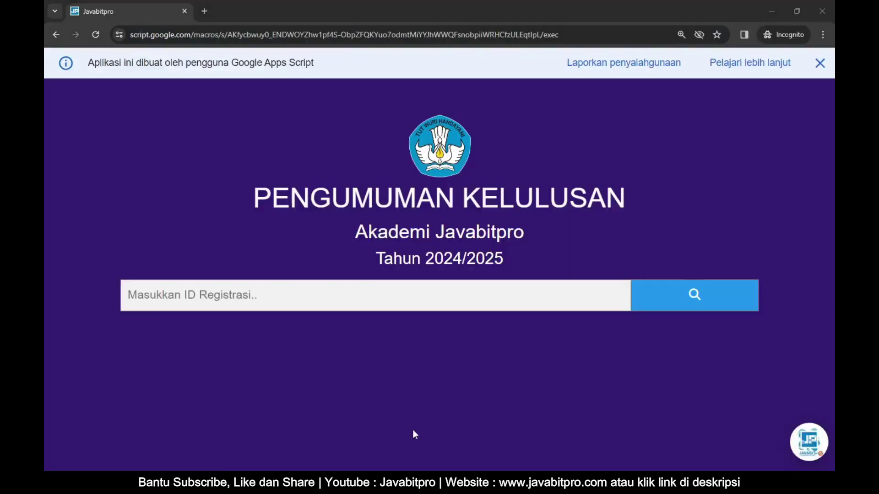
pyautogui.click(95, 35)
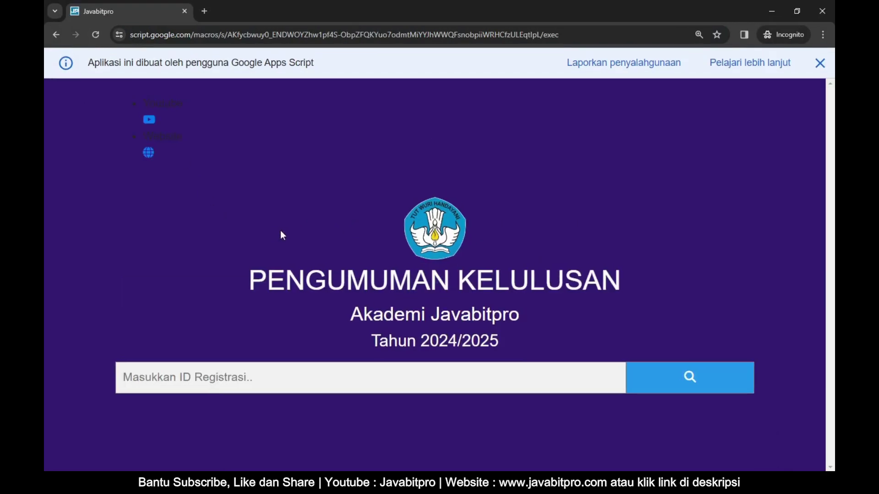
pyautogui.click(324, 292)
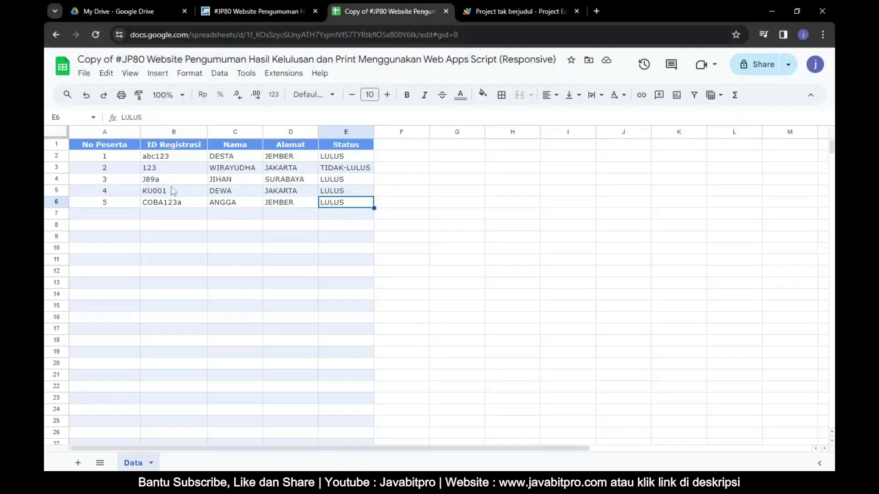
pyautogui.click(167, 194)
pyautogui.doubleClick(137, 117)
pyautogui.hotkey('ctrl', 'c')
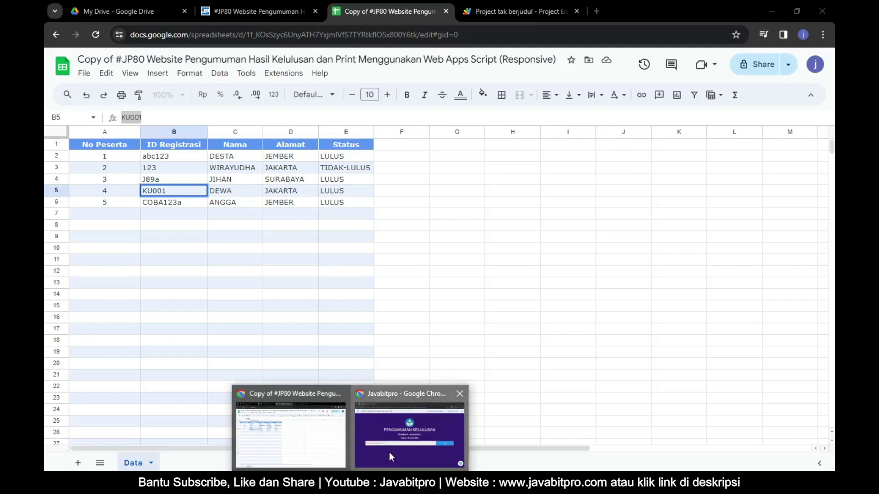
pyautogui.click(389, 453)
pyautogui.rightClick(247, 296)
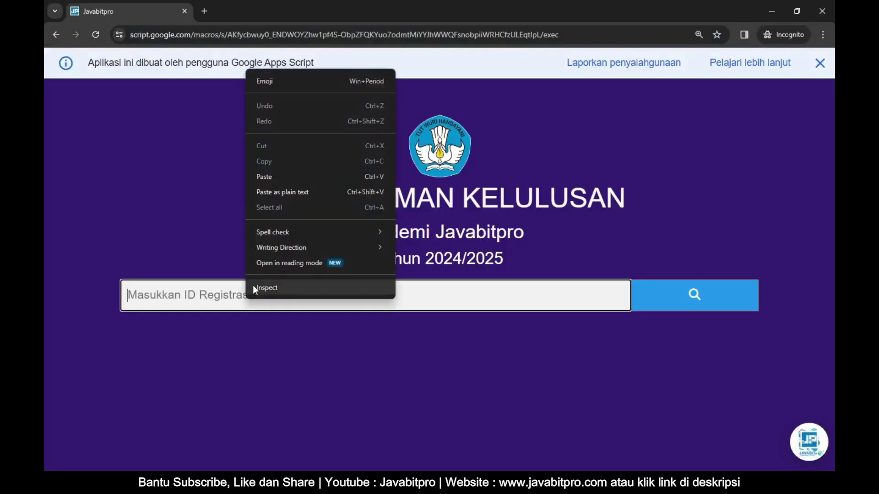
pyautogui.click(267, 181)
pyautogui.click(693, 296)
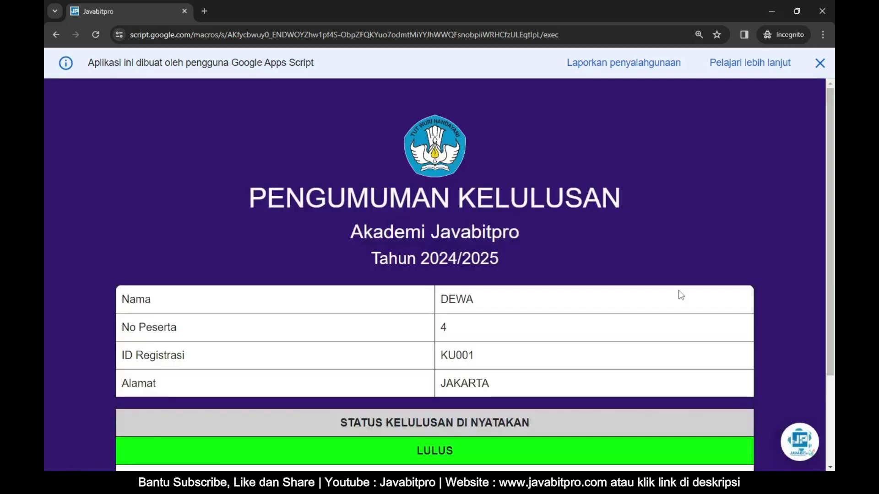
# Highlight participant 4's result details showing the LULUS status
pyautogui.scroll(-2, 571, 294)
pyautogui.doubleClick(448, 189)
pyautogui.doubleClick(443, 217)
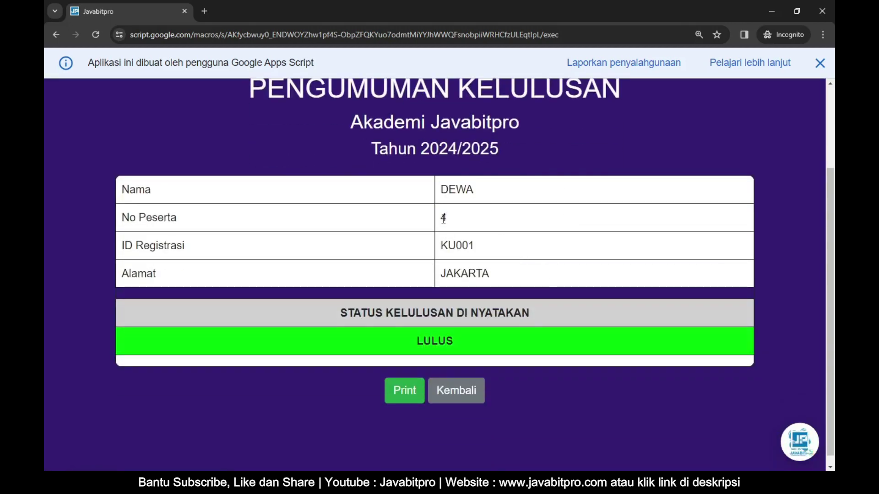
pyautogui.doubleClick(455, 246)
pyautogui.doubleClick(443, 274)
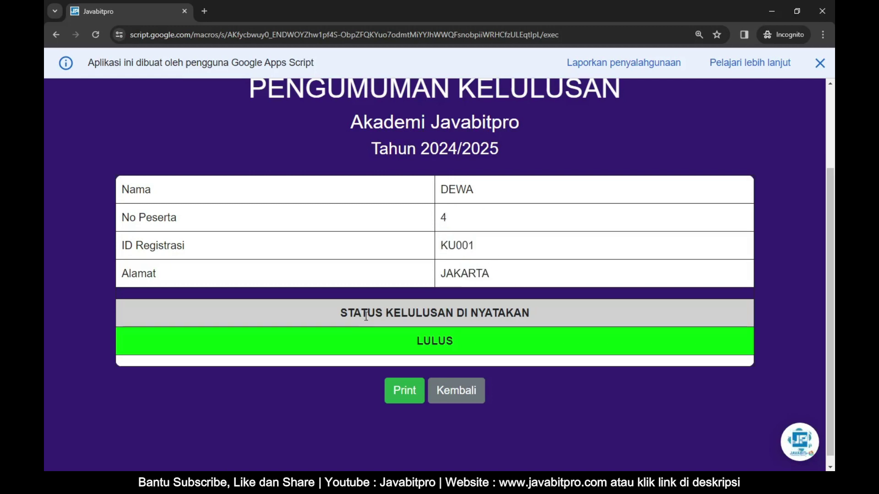
pyautogui.moveTo(340, 313); pyautogui.dragTo(553, 314)
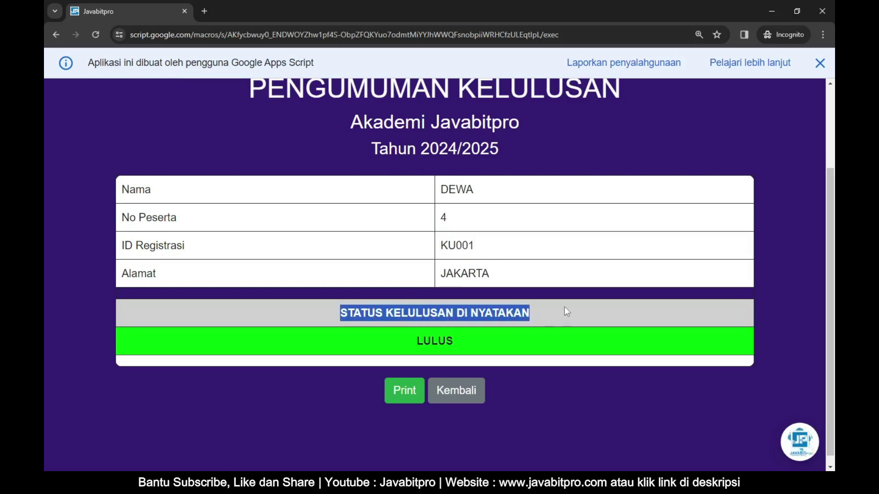
pyautogui.click(564, 306)
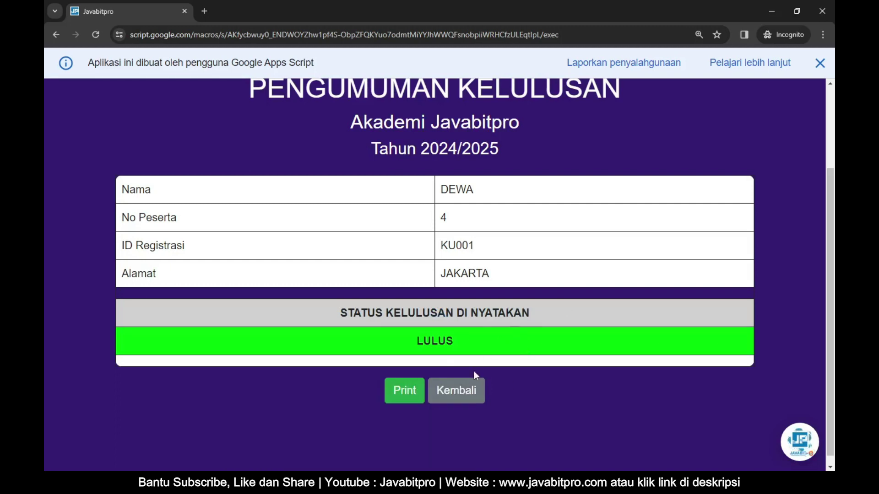
# Go back and search ID 123, showing participant 2's TIDAK-LULUS result
pyautogui.click(460, 388)
pyautogui.click(296, 297)
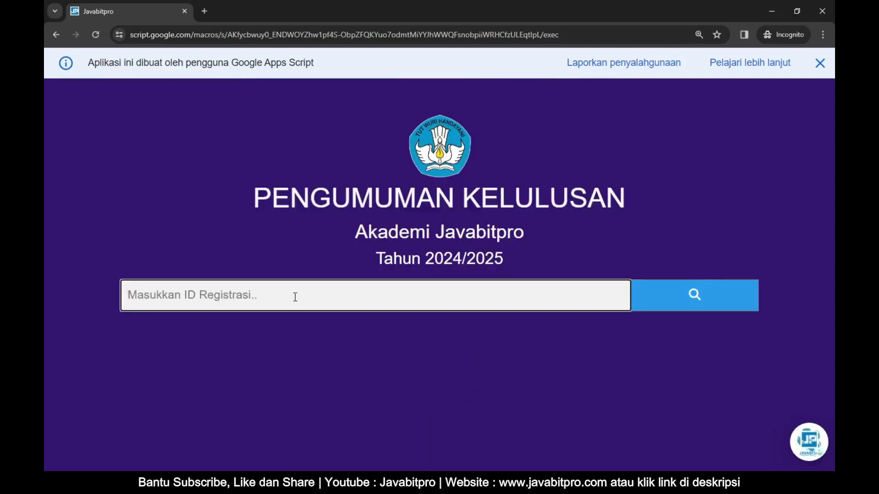
pyautogui.write('123')
pyautogui.click(693, 300)
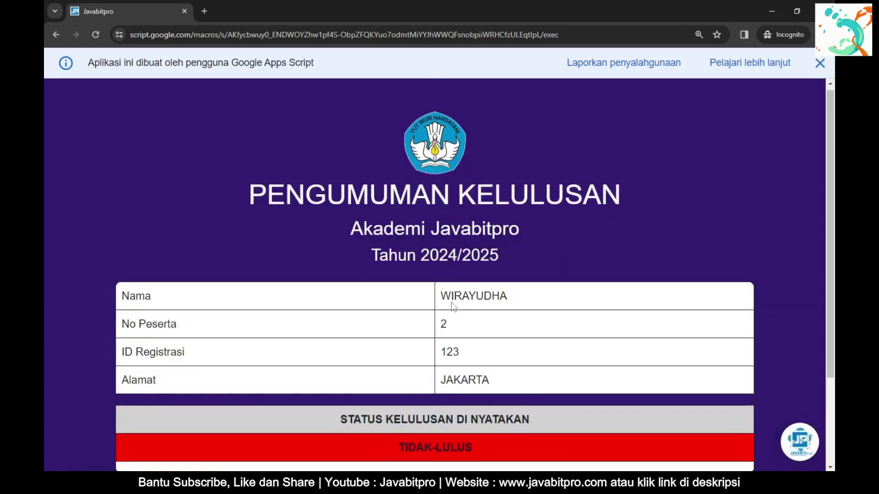
pyautogui.scroll(-3, 668, 259)
pyautogui.moveTo(338, 313)
pyautogui.mouseDown()
pyautogui.moveTo(536, 322)
pyautogui.moveTo(551, 309)
pyautogui.mouseUp()
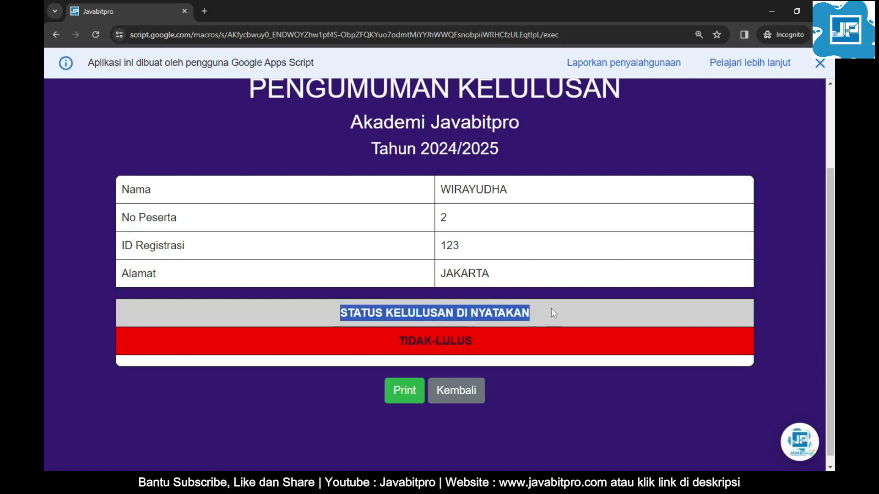
pyautogui.moveTo(397, 341); pyautogui.dragTo(472, 341)
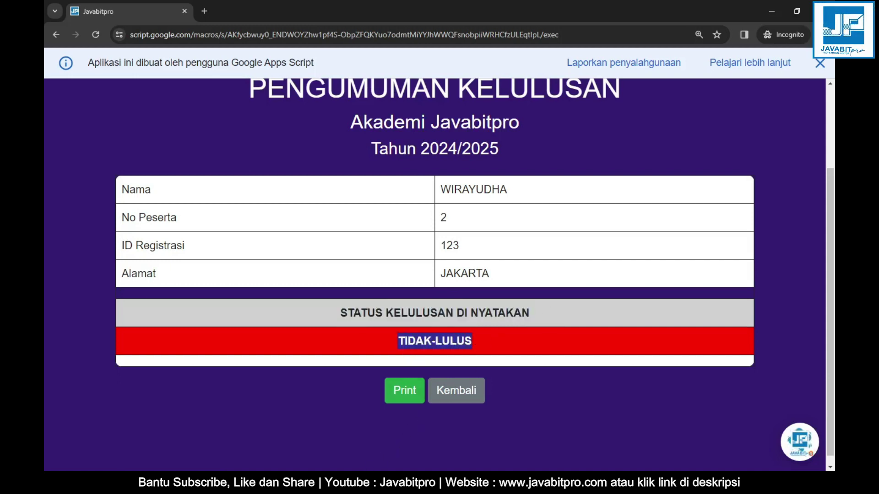
pyautogui.click(289, 428)
# Review participant 2's row B3:E3 with status TIDAK-LULUS
pyautogui.click(165, 170)
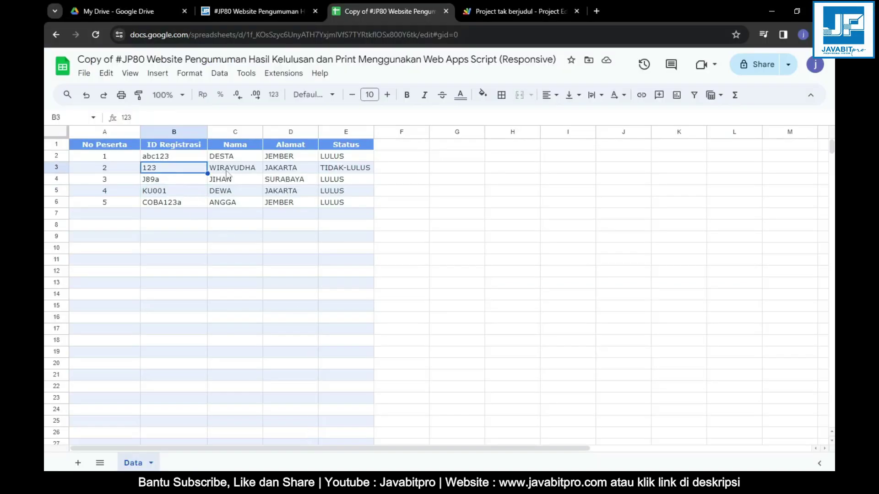
pyautogui.click(242, 170)
pyautogui.click(295, 170)
pyautogui.click(346, 170)
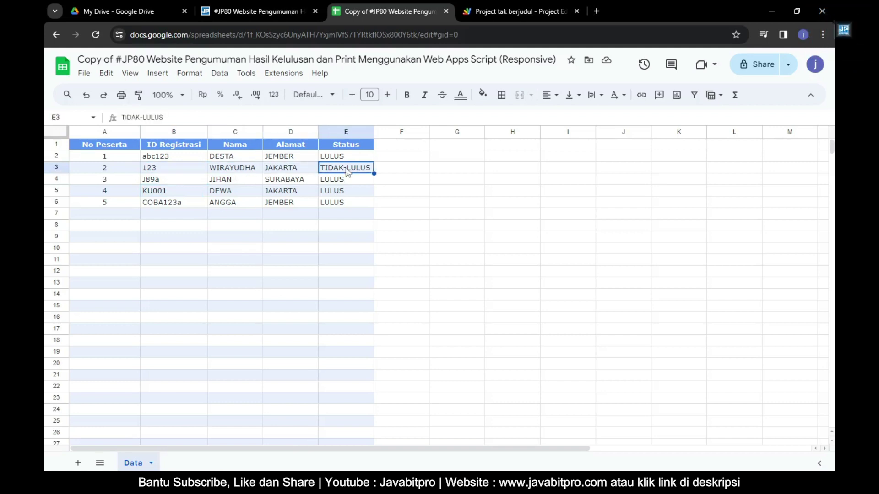
# Enter row 7 as 6, user55, ILVI, SURABAYA, TIDAK-LULUS
pyautogui.click(109, 215)
pyautogui.write('6')
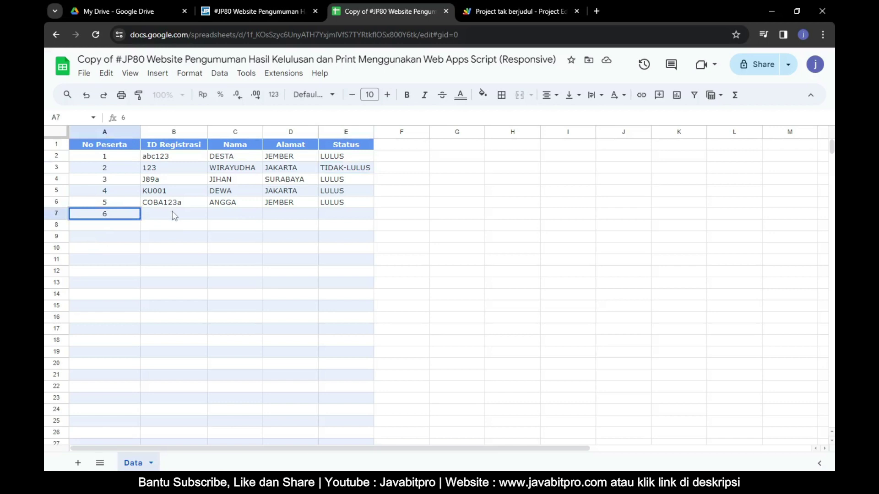
pyautogui.click(173, 215)
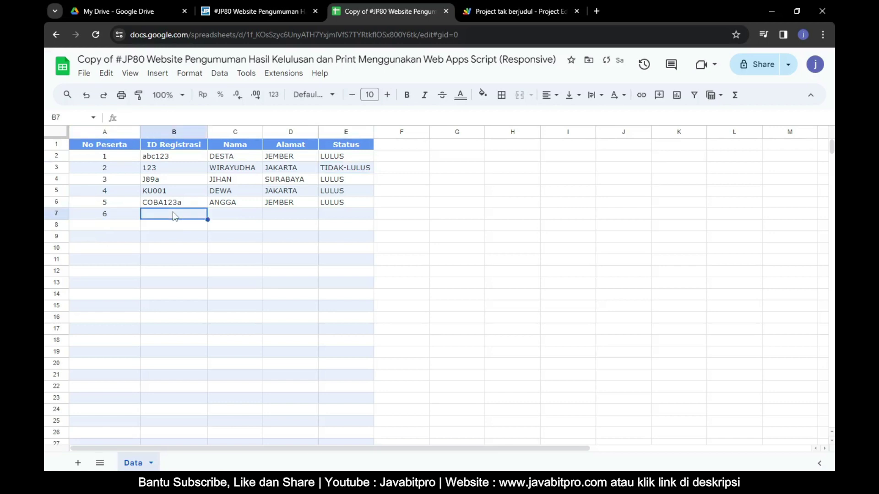
pyautogui.write('user55')
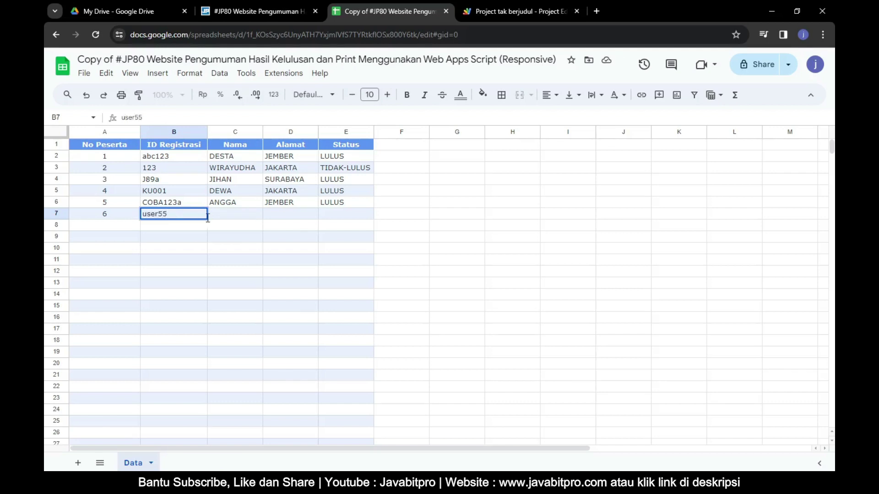
pyautogui.click(232, 215)
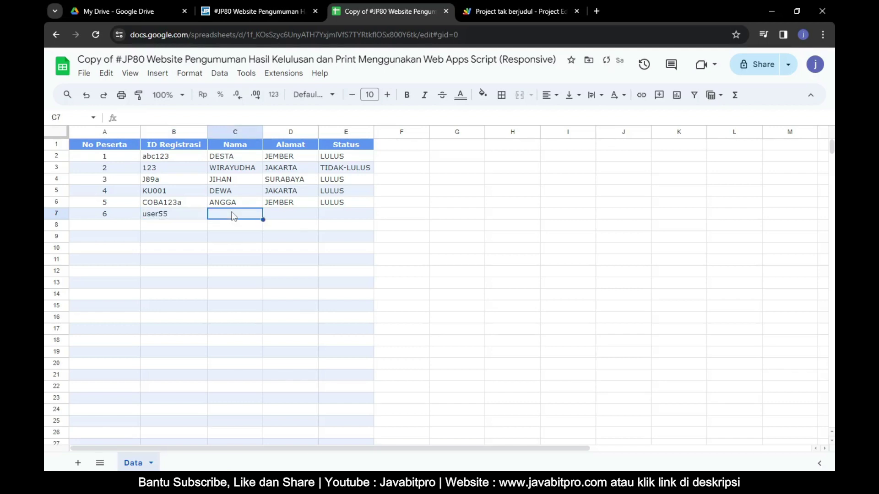
pyautogui.write('ILVI')
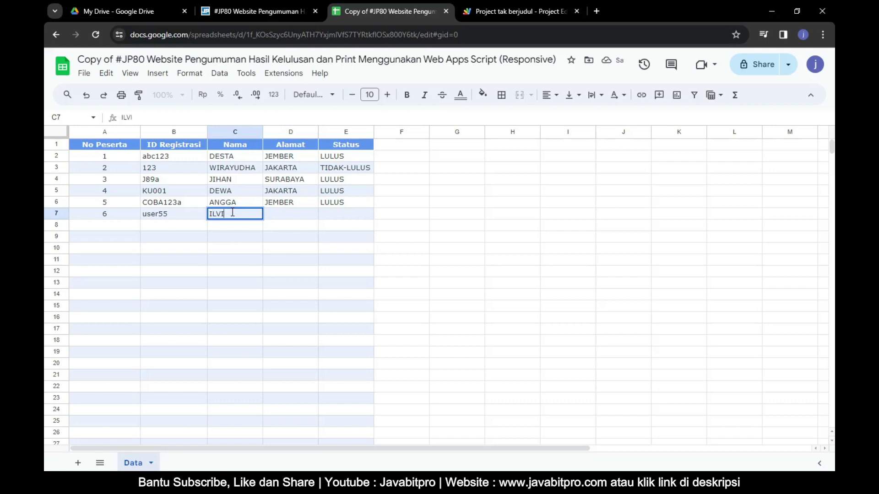
pyautogui.click(313, 215)
pyautogui.write('SURABAYA')
pyautogui.click(337, 218)
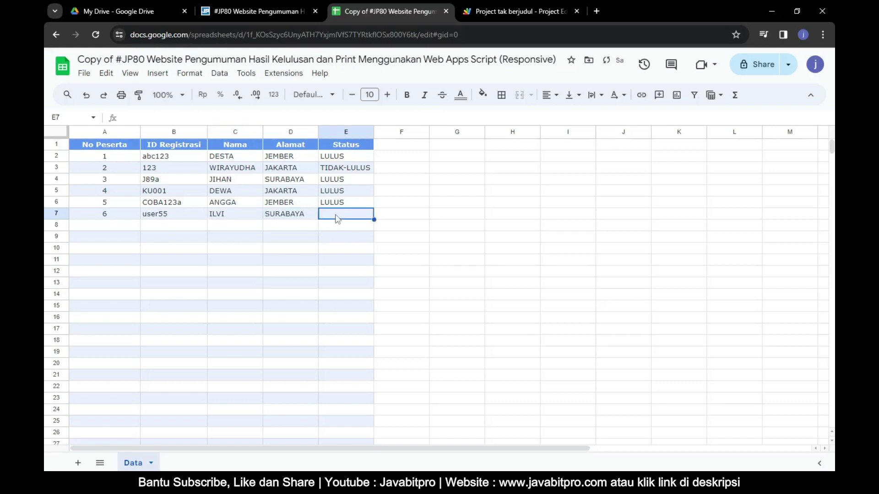
pyautogui.write('TIDAK-LULUS')
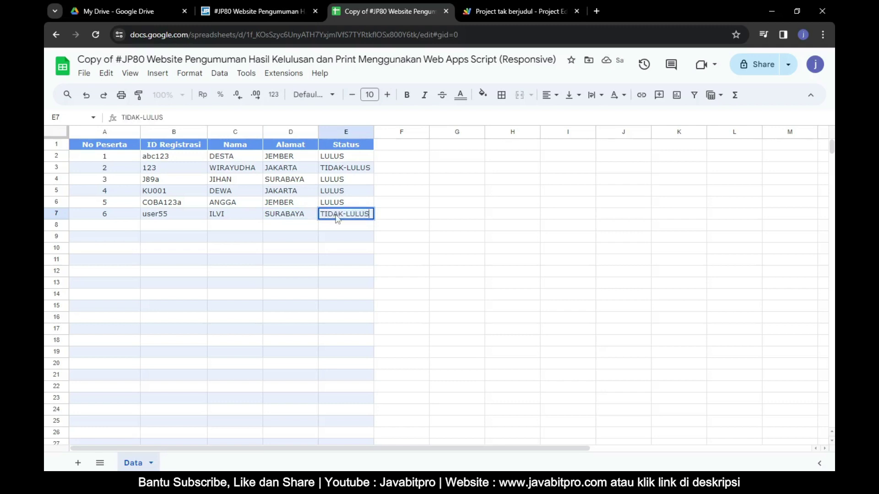
pyautogui.press('Return')
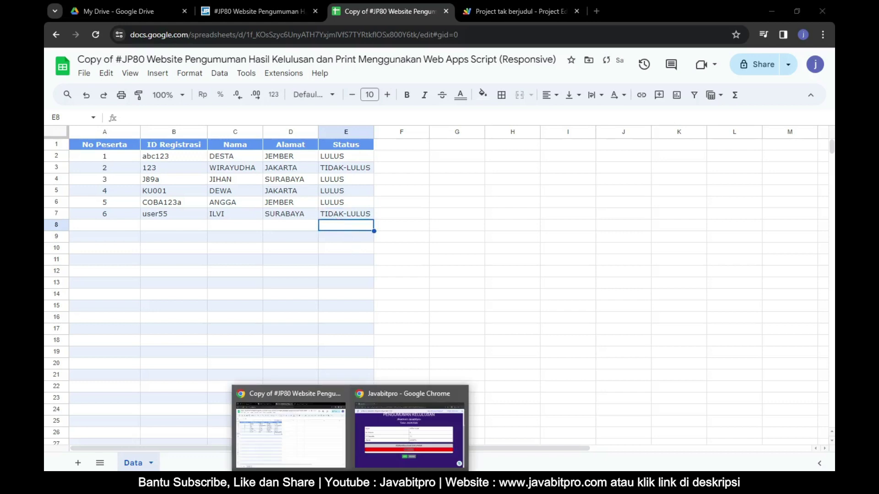
pyautogui.click(410, 442)
# Reload the web app and search user555, getting the DATA TIDAK DITEMUKAN message
pyautogui.click(95, 35)
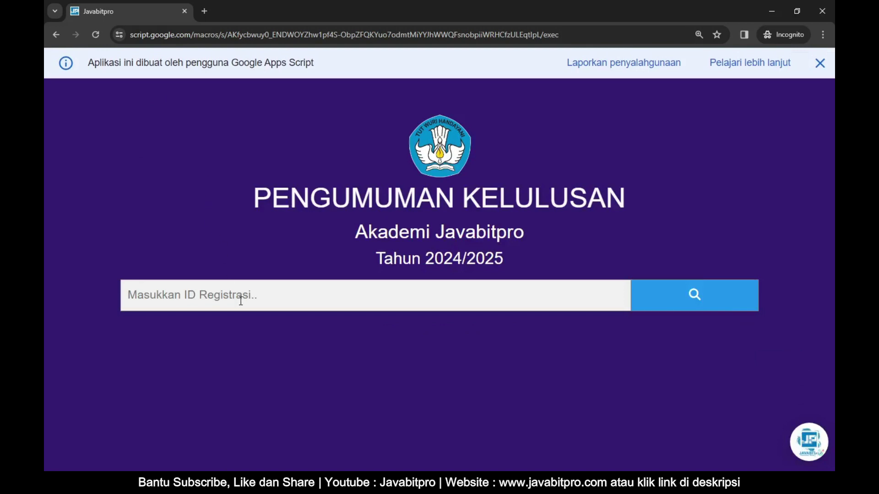
pyautogui.click(240, 299)
pyautogui.click(293, 430)
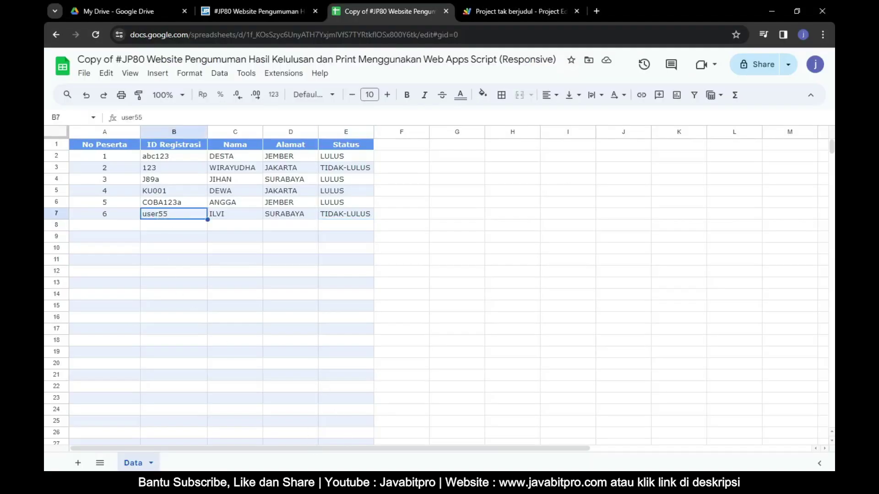
pyautogui.click(350, 425)
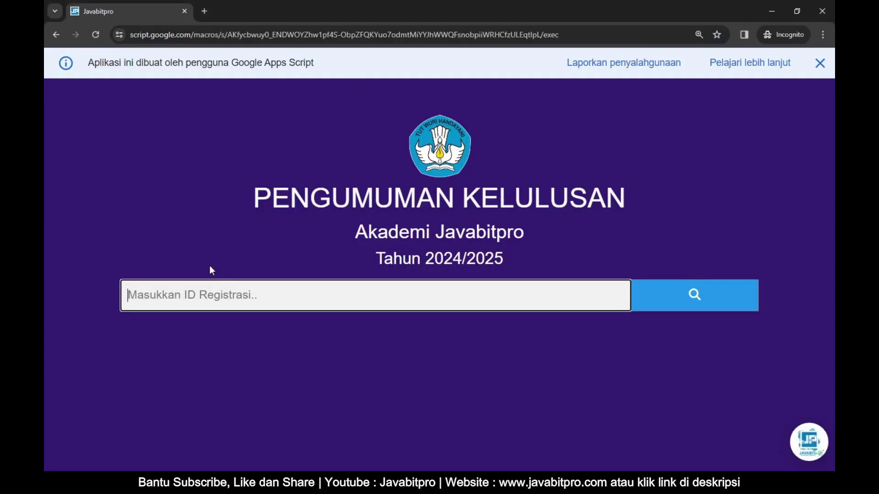
pyautogui.write('user')
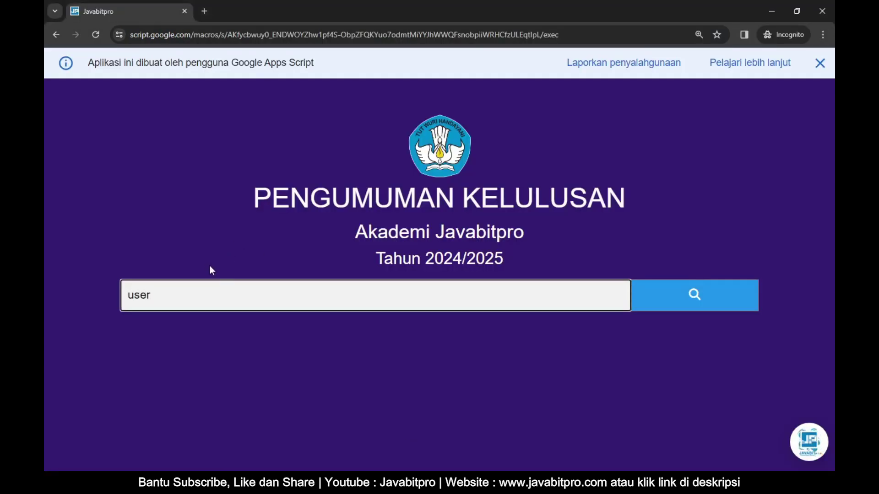
pyautogui.write('555')
pyautogui.click(692, 299)
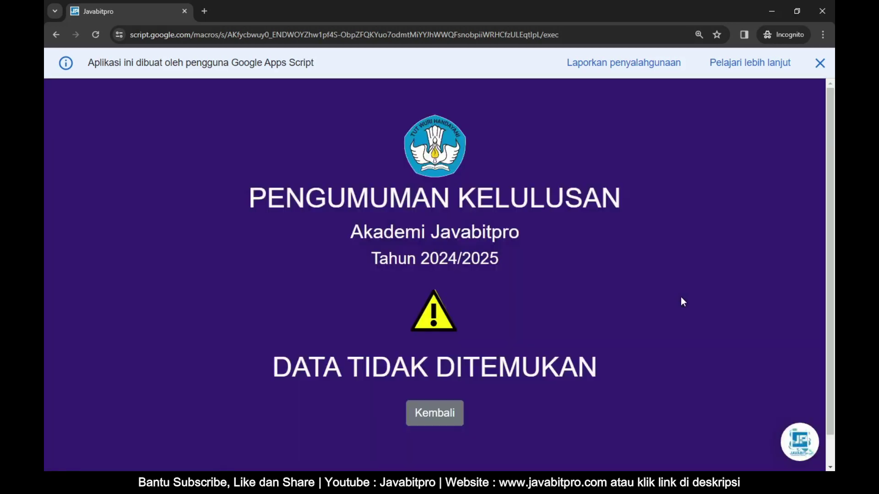
pyautogui.moveTo(276, 366); pyautogui.dragTo(634, 369)
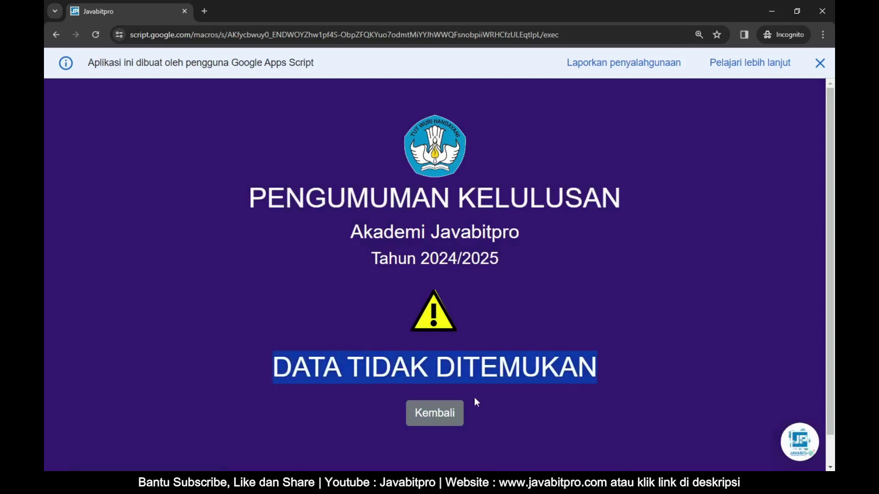
pyautogui.click(440, 414)
pyautogui.click(204, 298)
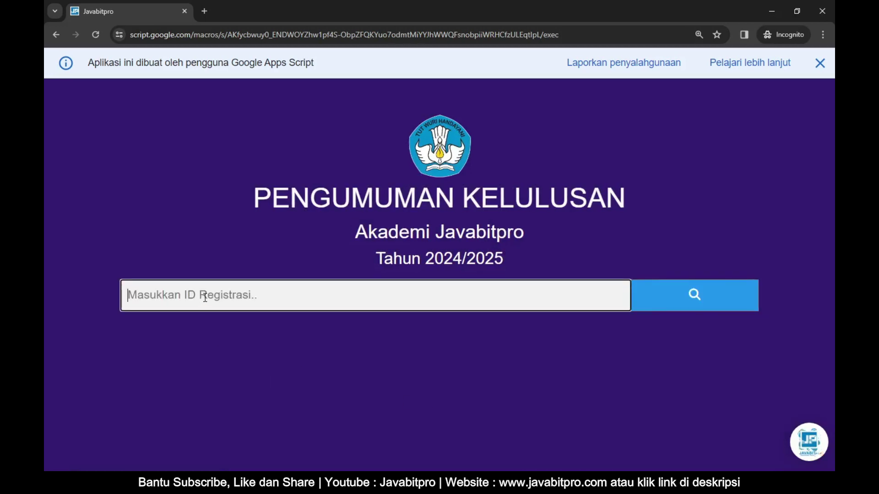
pyautogui.write('user55')
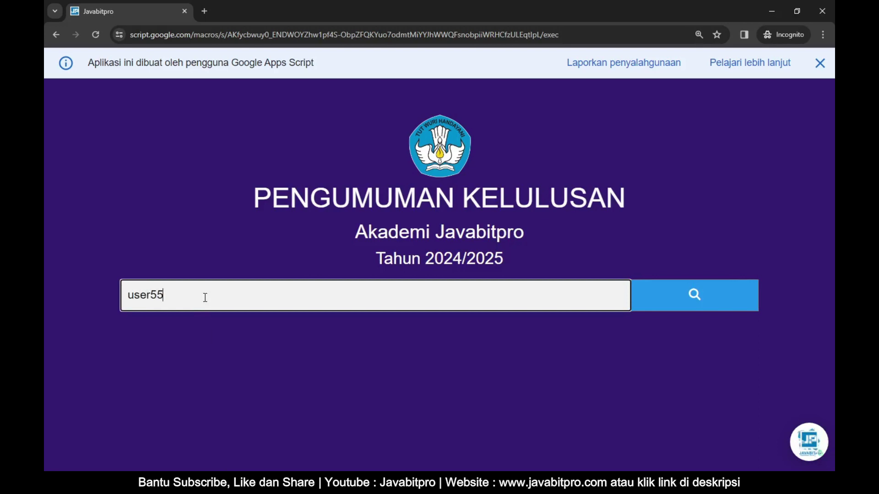
pyautogui.moveTo(205, 299); pyautogui.dragTo(76, 293)
pyautogui.click(701, 298)
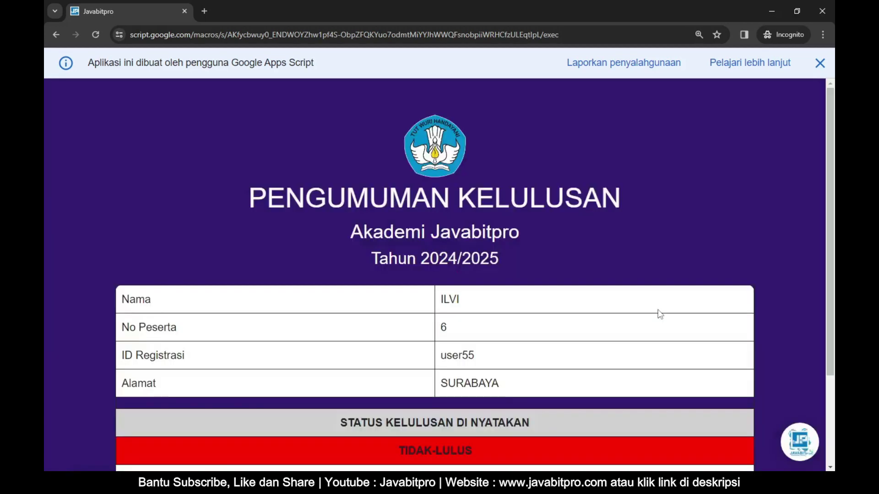
pyautogui.scroll(-1, 612, 310)
pyautogui.doubleClick(442, 245)
pyautogui.click(458, 264)
pyautogui.doubleClick(443, 271)
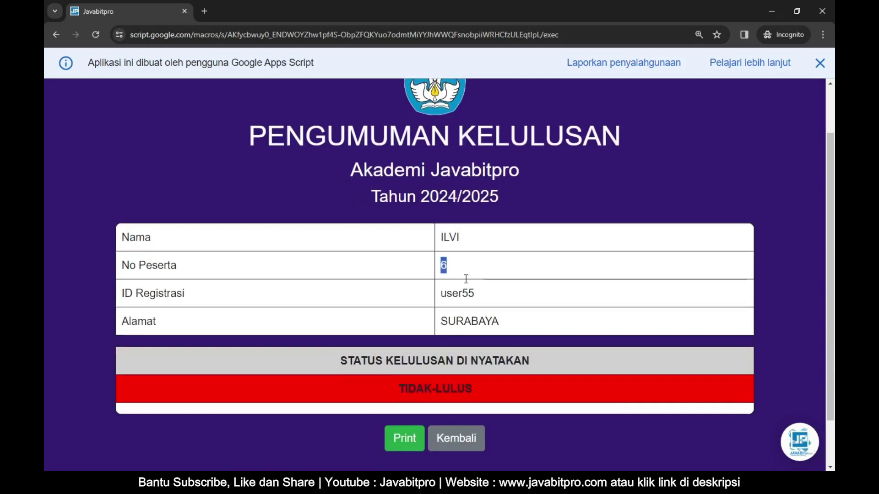
pyautogui.scroll(-2, 447, 236)
pyautogui.moveTo(442, 236); pyautogui.dragTo(488, 244)
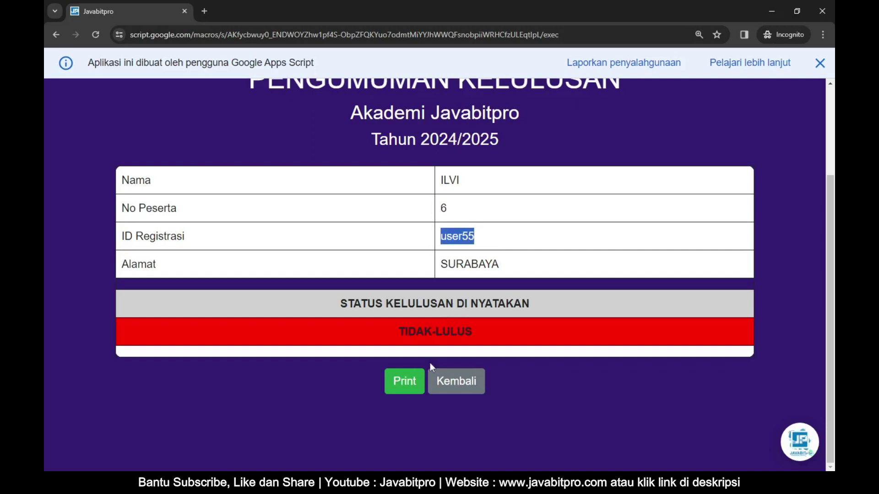
pyautogui.click(404, 381)
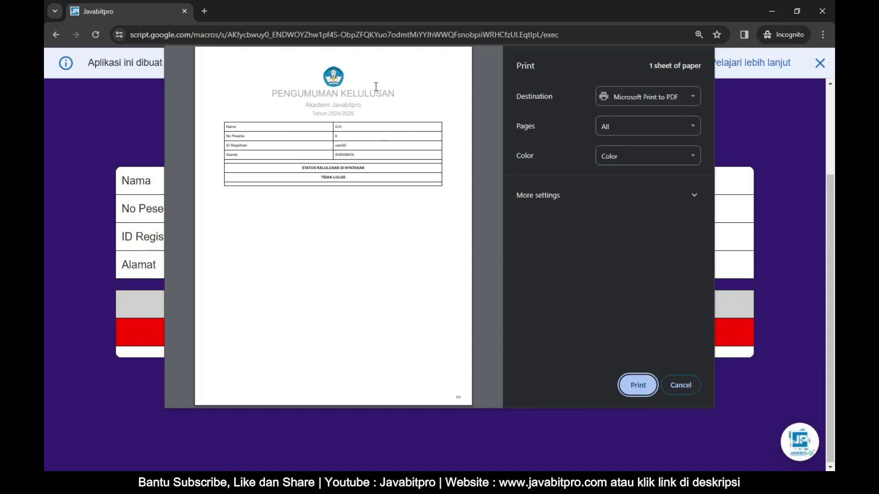
pyautogui.click(663, 96)
pyautogui.click(679, 384)
pyautogui.click(680, 386)
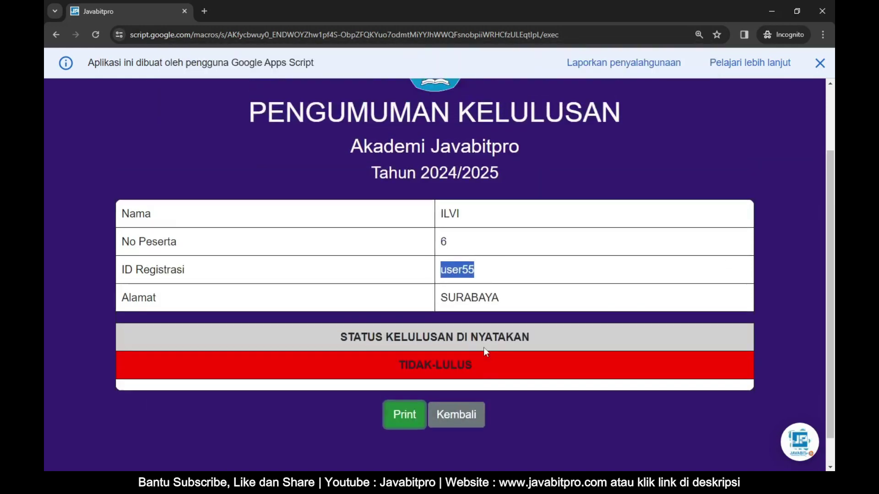
pyautogui.scroll(1, 483, 347)
pyautogui.scroll(-1, 466, 389)
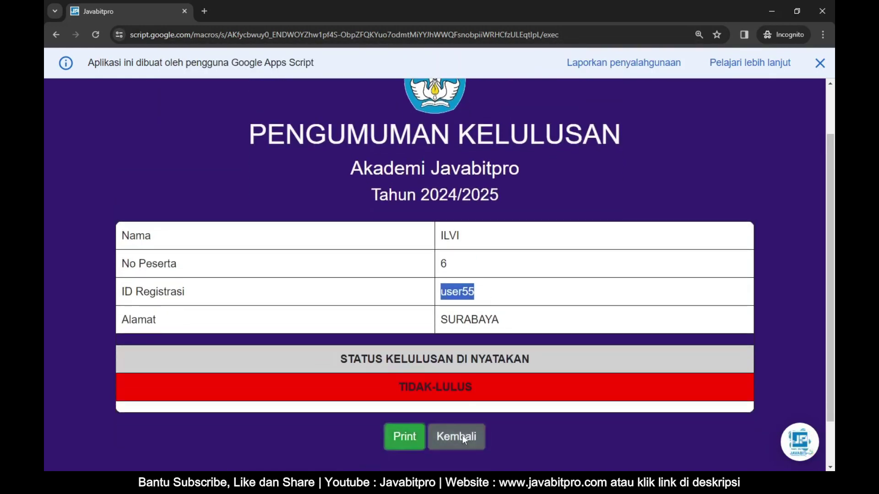
pyautogui.click(464, 438)
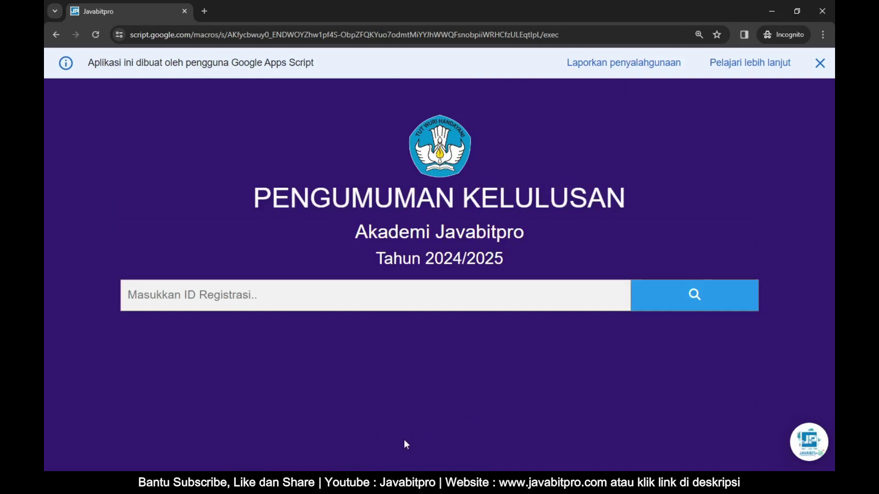
pyautogui.hotkey('alt', 'Tab')
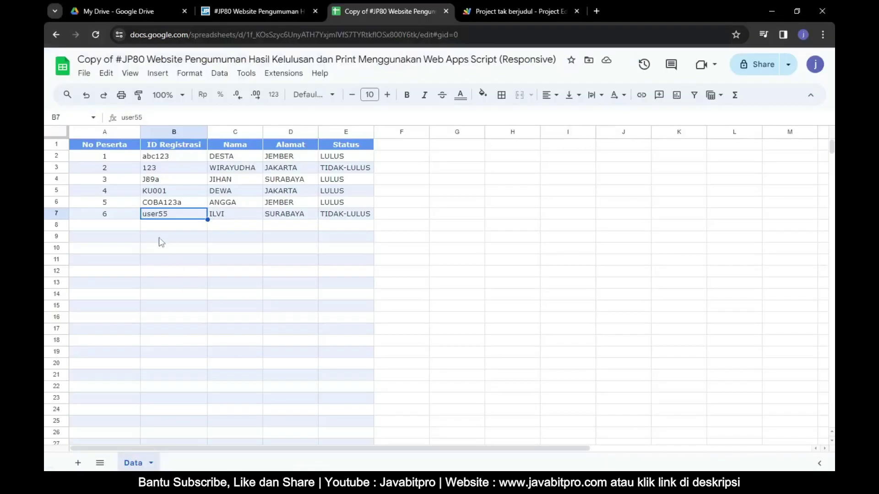
pyautogui.click(161, 239)
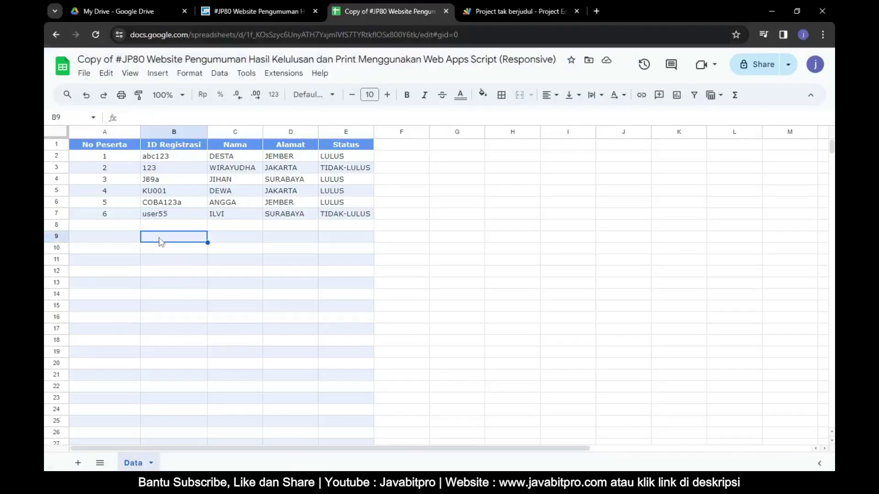
pyautogui.write('SEMOG')
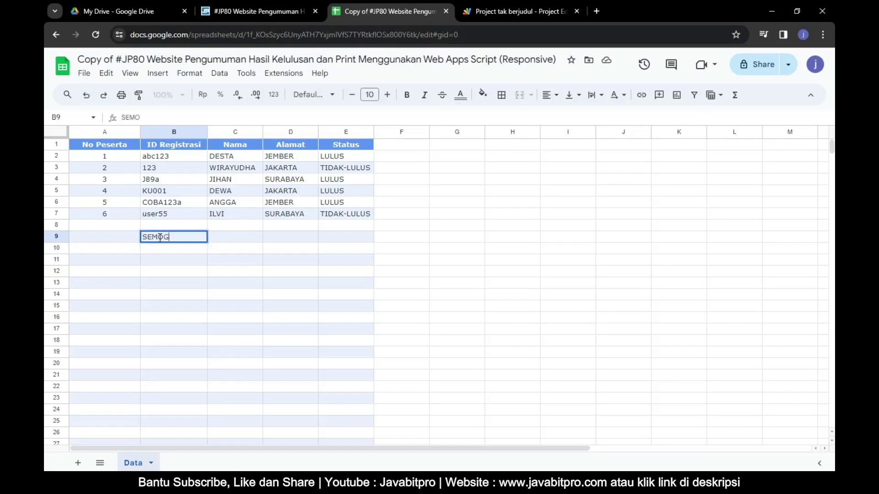
pyautogui.write('A BERMANFAAT')
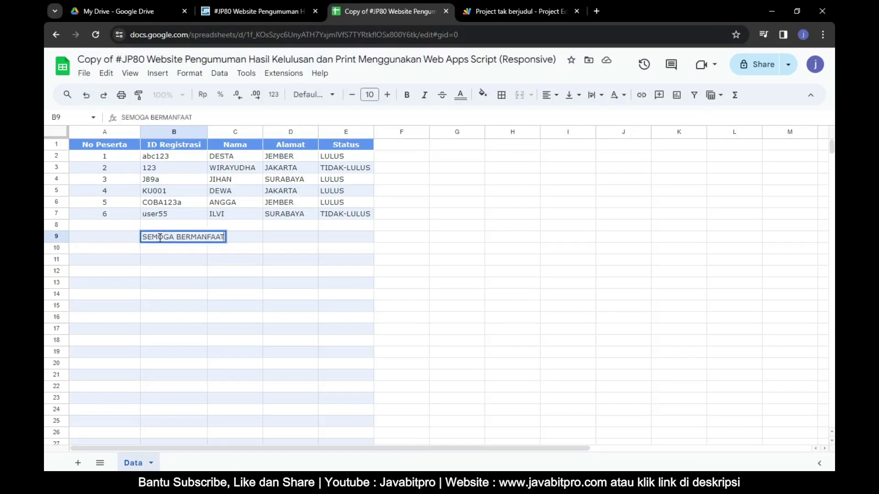
pyautogui.press('Return')
pyautogui.write('TERIMA KASIH')
pyautogui.press('Return')
pyautogui.write('ww')
pyautogui.press('Escape')
pyautogui.write('EBSITE ')
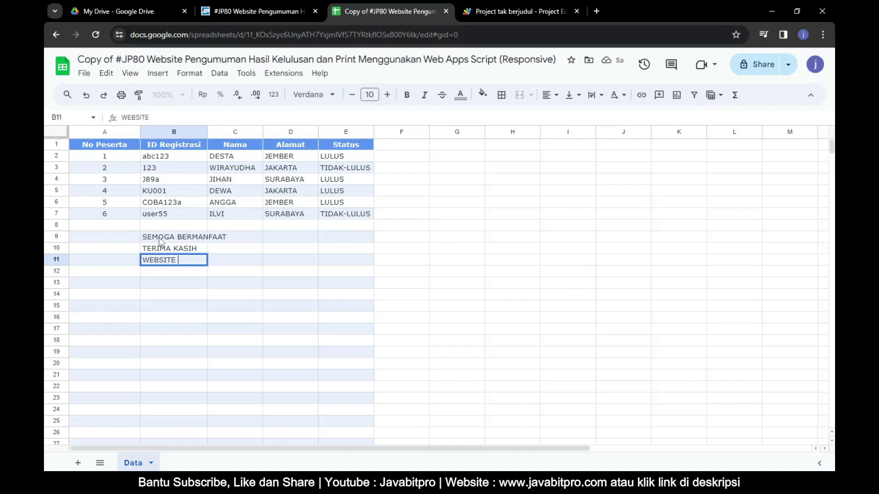
pyautogui.write(': www.')
pyautogui.write('ka')
pyautogui.press('BackSpace')
pyautogui.press('BackSpace')
pyautogui.write('javabitpro.com')
pyautogui.press('Return')
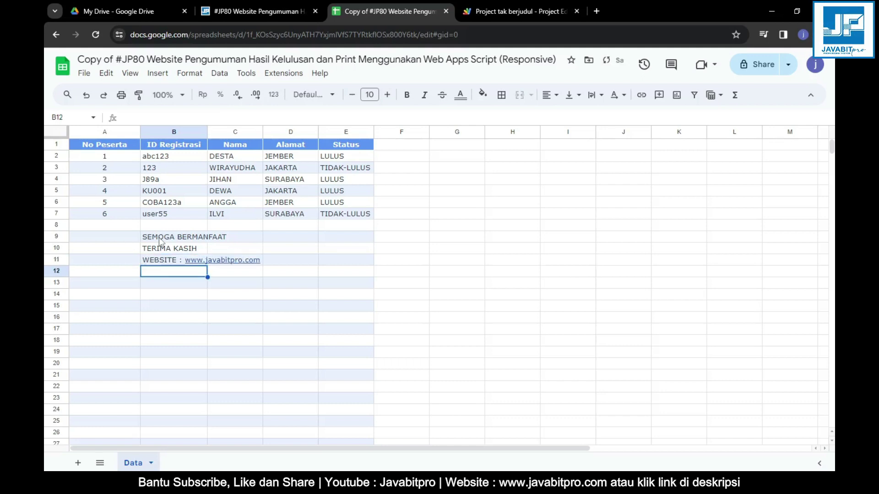
pyautogui.moveTo(159, 241); pyautogui.dragTo(242, 261)
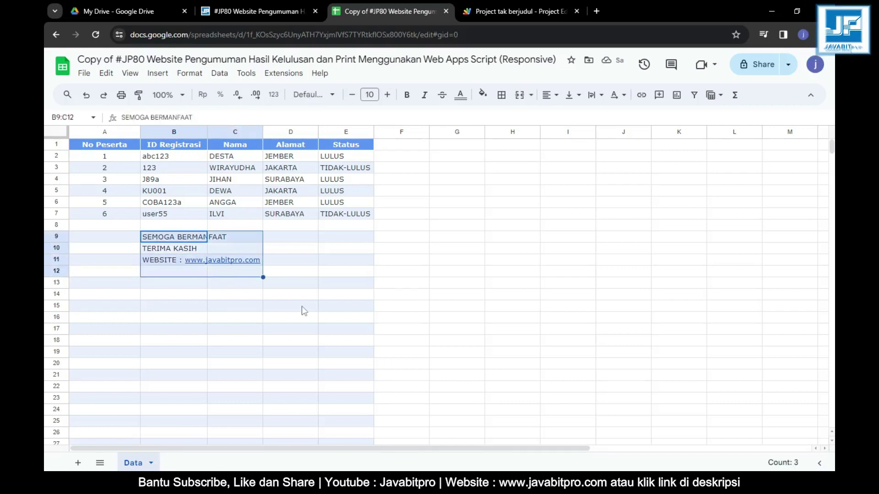